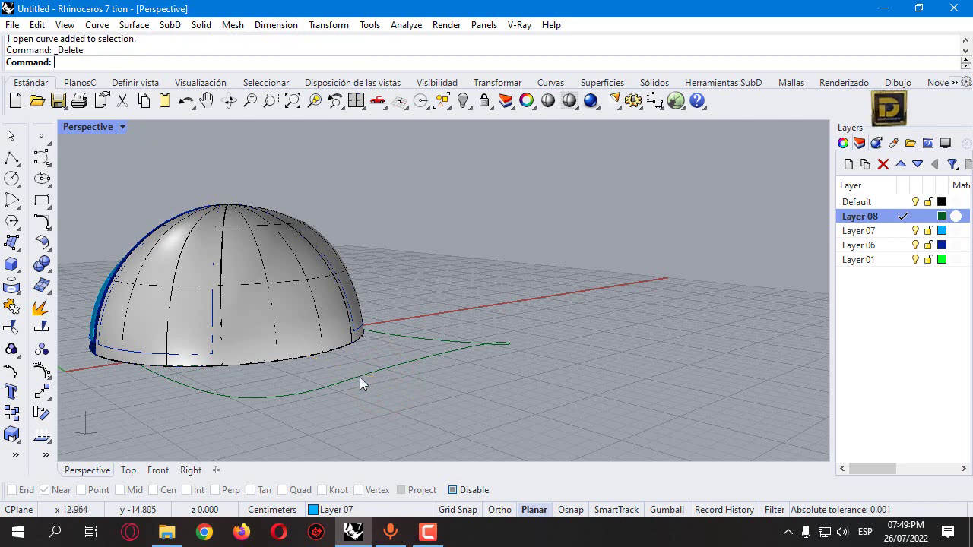
Step: Isolate the visor's outer edge curve and the inner curve along the dome's base, hiding everything else
{"action": "left_click", "coordinate": [320, 388]}
{"action": "left_click", "coordinate": [226, 367], "text": "shift"}
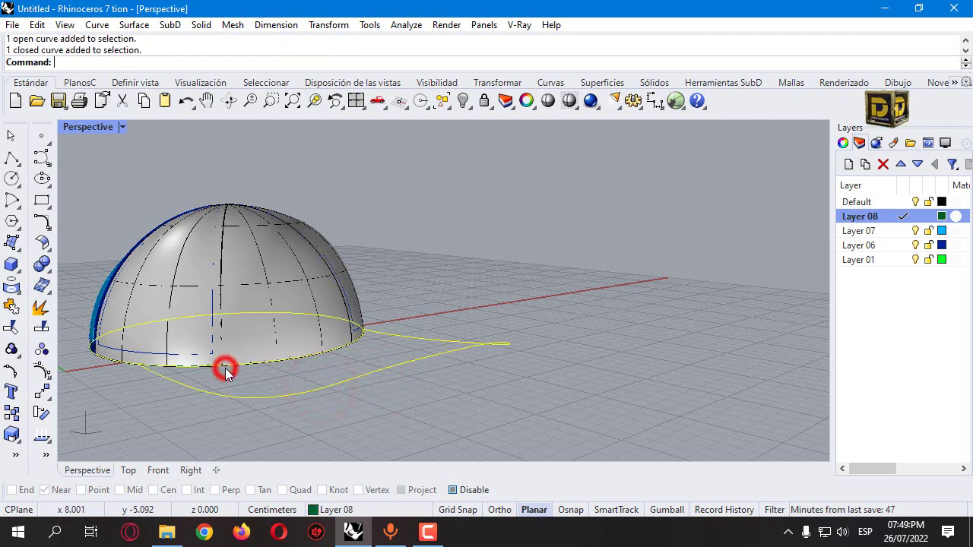
{"action": "left_click", "coordinate": [241, 368], "text": "ctrl"}
{"action": "left_click", "coordinate": [241, 369]}
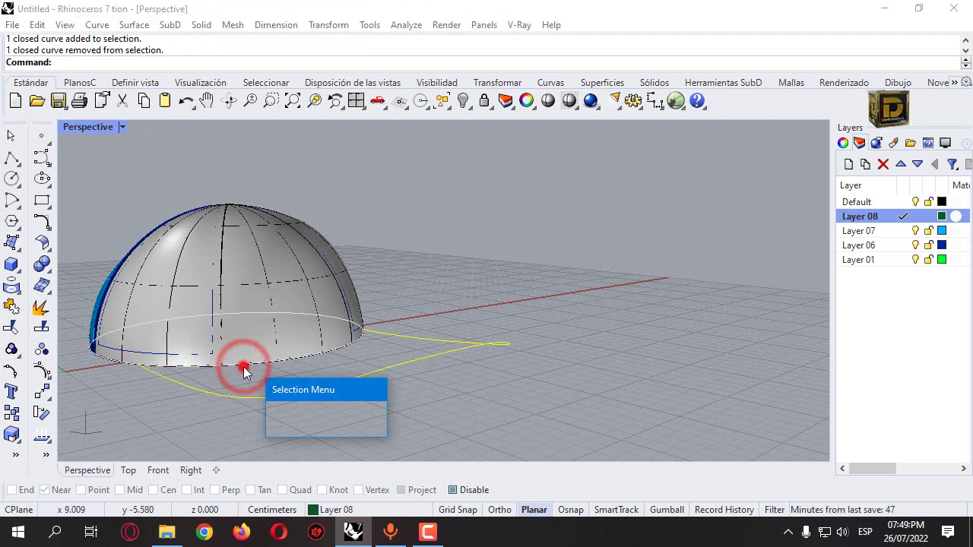
{"action": "left_click", "coordinate": [160, 368]}
{"action": "scroll", "coordinate": [159, 365], "scroll_direction": "up", "scroll_amount": 5}
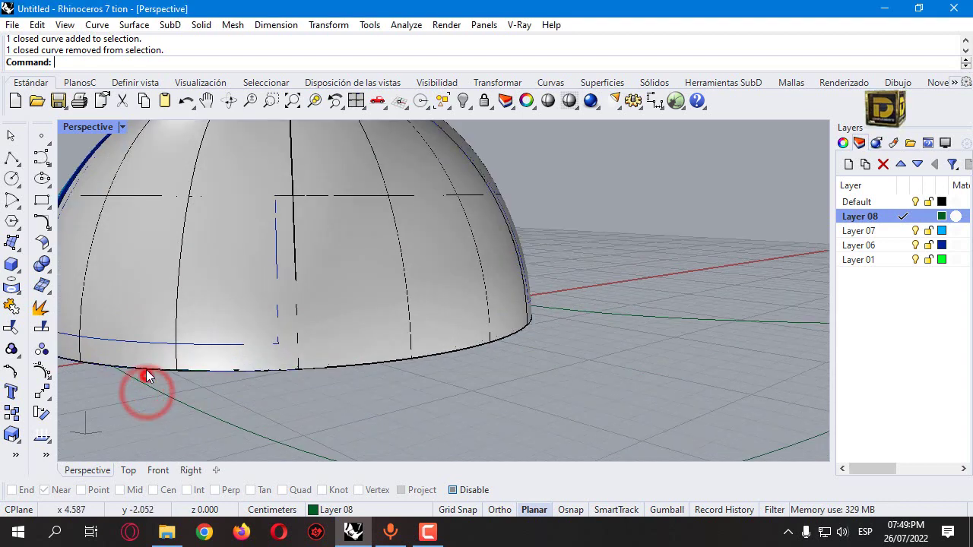
{"action": "left_click", "coordinate": [145, 371]}
{"action": "left_click", "coordinate": [186, 421]}
{"action": "left_click", "coordinate": [177, 396], "text": "shift"}
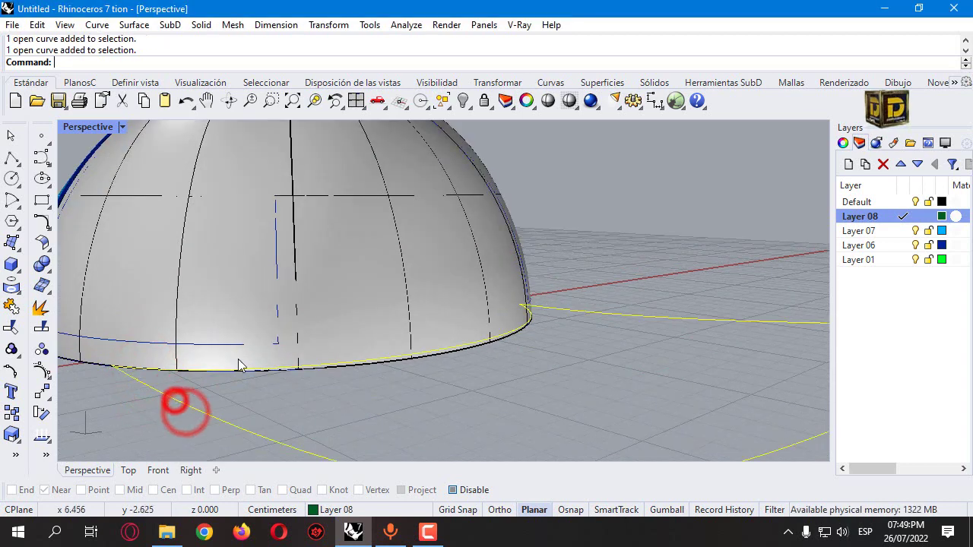
{"action": "left_click", "coordinate": [463, 100]}
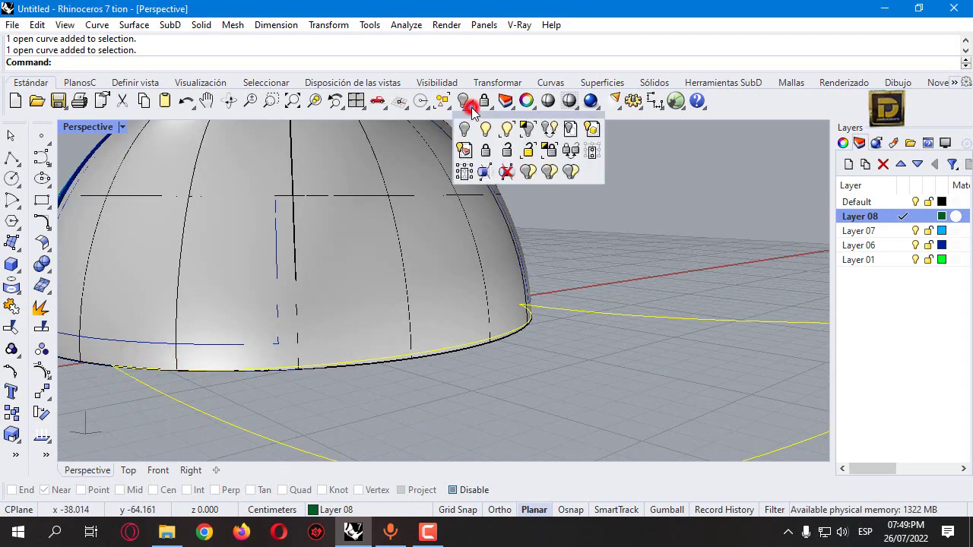
{"action": "left_click", "coordinate": [523, 125]}
{"action": "scroll", "coordinate": [386, 283], "scroll_direction": "down", "scroll_amount": 5}
Step: Draw an upward-bulging arc along the visor's centre, from the middle of the inner curve to the middle of the outer edge curve
{"action": "left_click", "coordinate": [12, 200]}
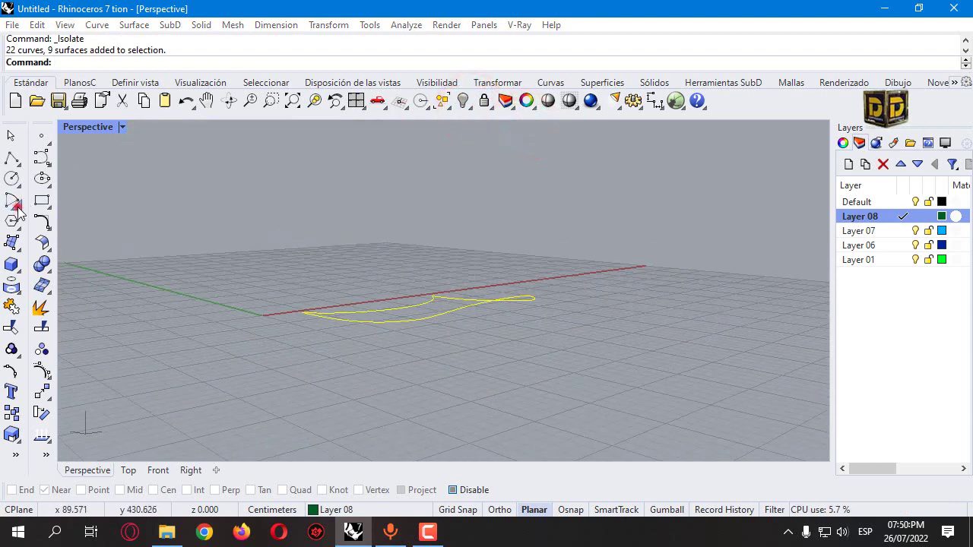
{"action": "left_click", "coordinate": [60, 203]}
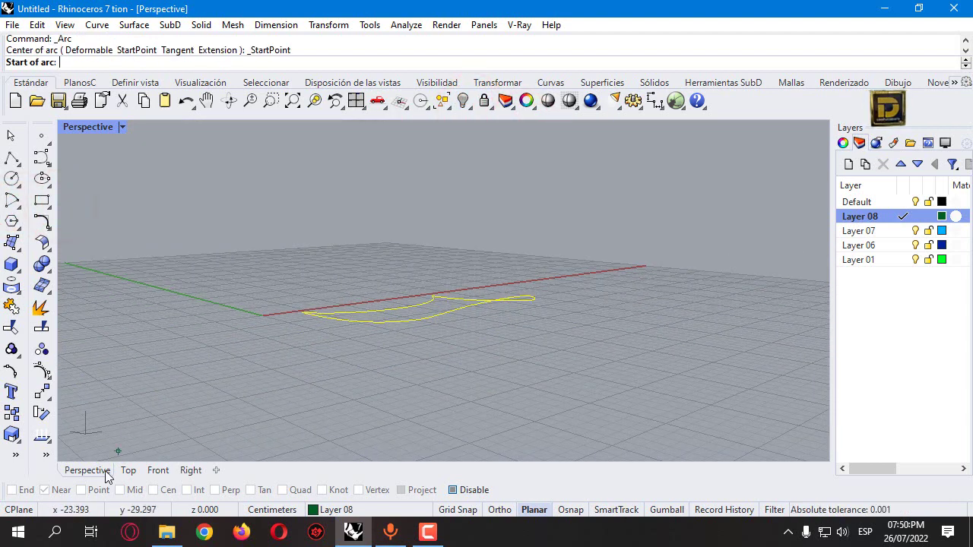
{"action": "left_click", "coordinate": [452, 489]}
{"action": "double_click", "coordinate": [96, 127]}
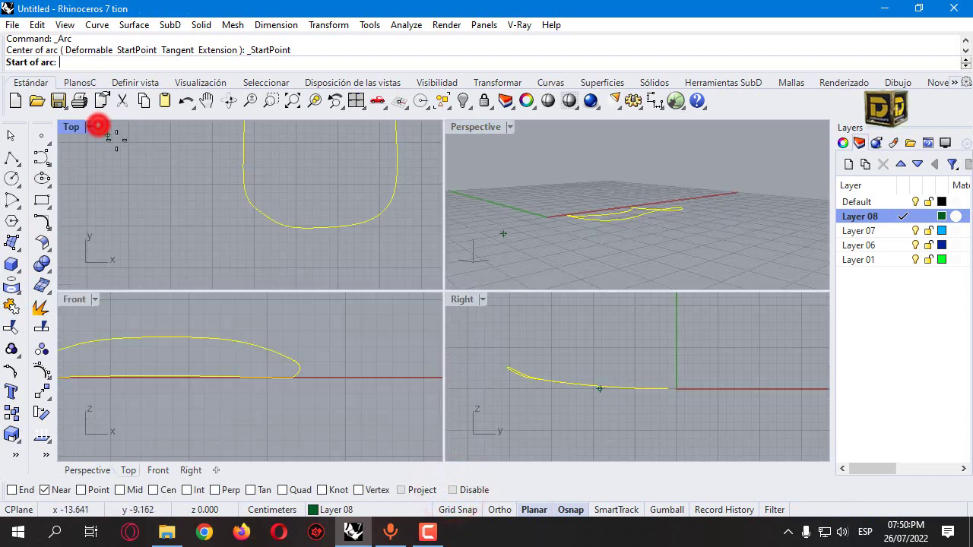
{"action": "left_click", "coordinate": [309, 153]}
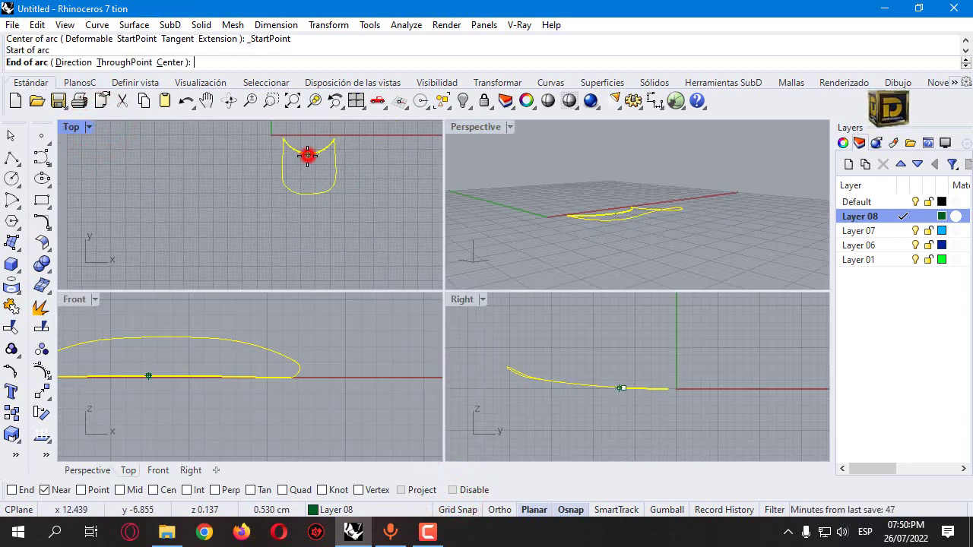
{"action": "scroll", "coordinate": [307, 156], "scroll_direction": "up", "scroll_amount": 3}
{"action": "left_click", "coordinate": [308, 203]}
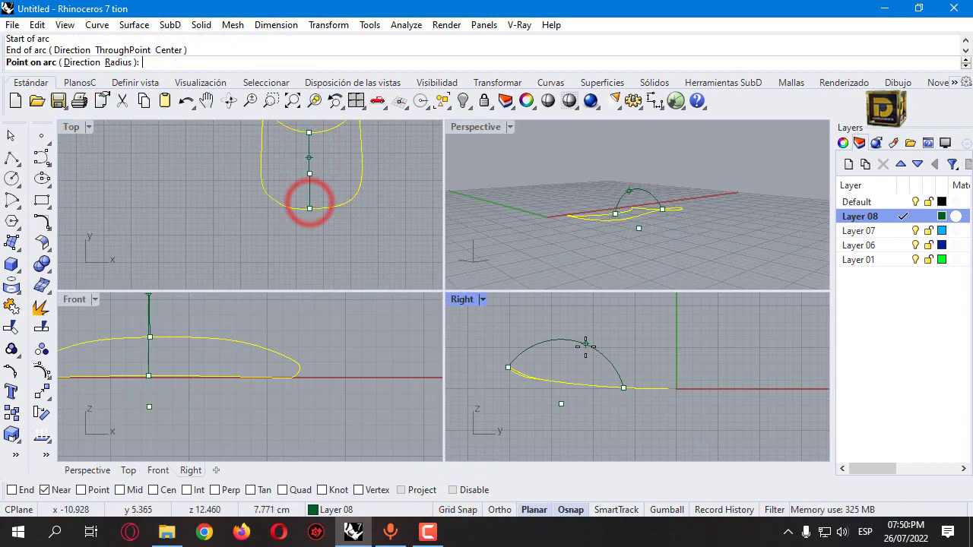
{"action": "scroll", "coordinate": [583, 375], "scroll_direction": "up", "scroll_amount": 3}
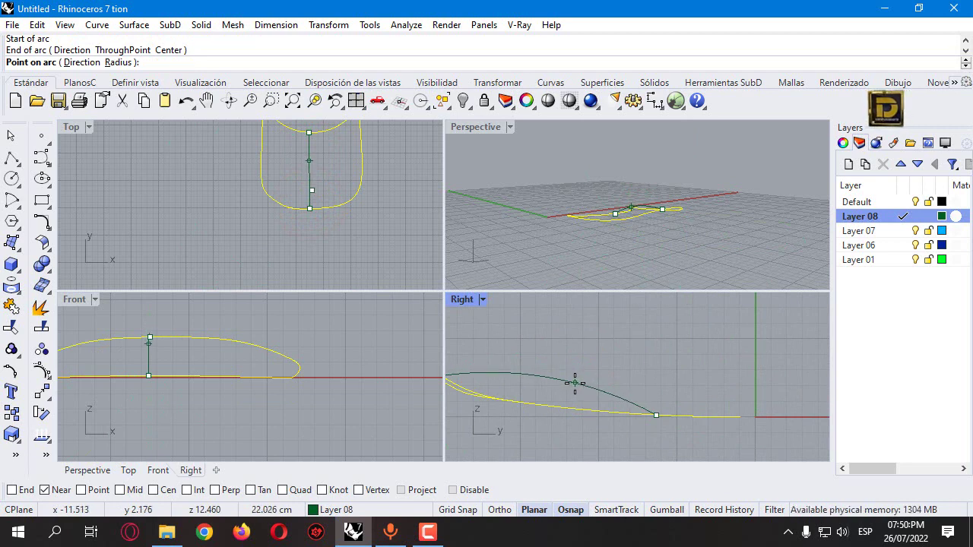
{"action": "left_click", "coordinate": [567, 387]}
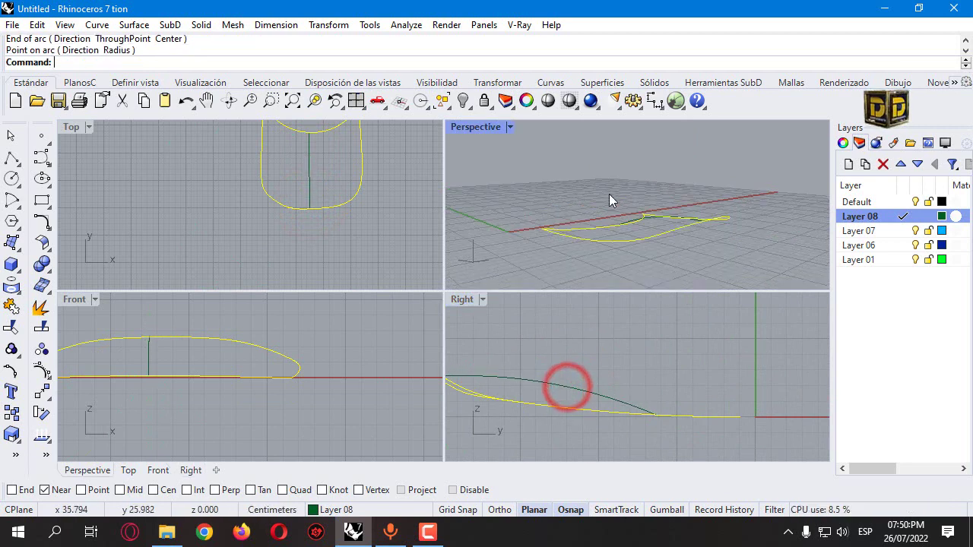
Step: Create a Patch surface from the three visor curves with 20 U and V spans, spacing 1, stiffness 1 and automatic trim
{"action": "right_click_drag", "start_coordinate": [609, 194], "coordinate": [539, 204]}
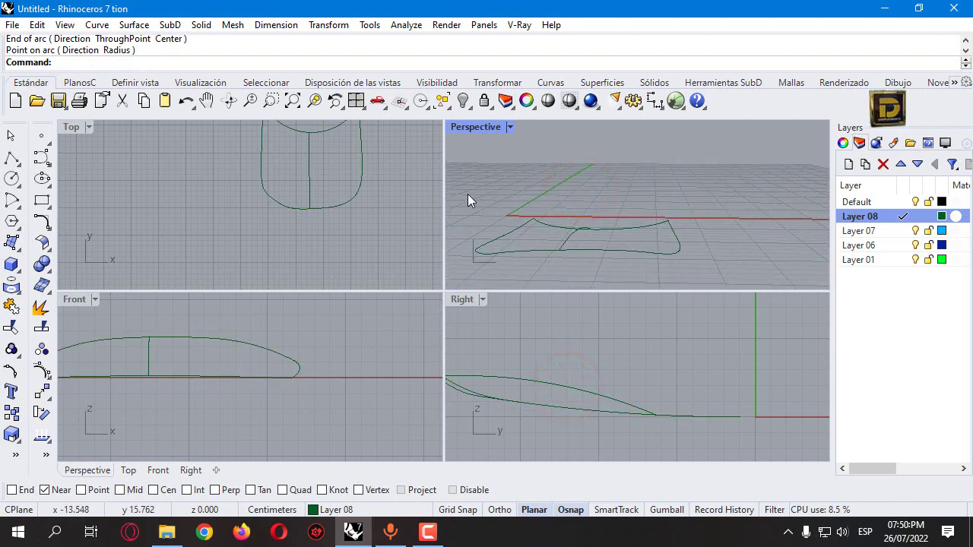
{"action": "left_click_drag", "start_coordinate": [736, 326], "coordinate": [729, 327]}
{"action": "left_click", "coordinate": [12, 243]}
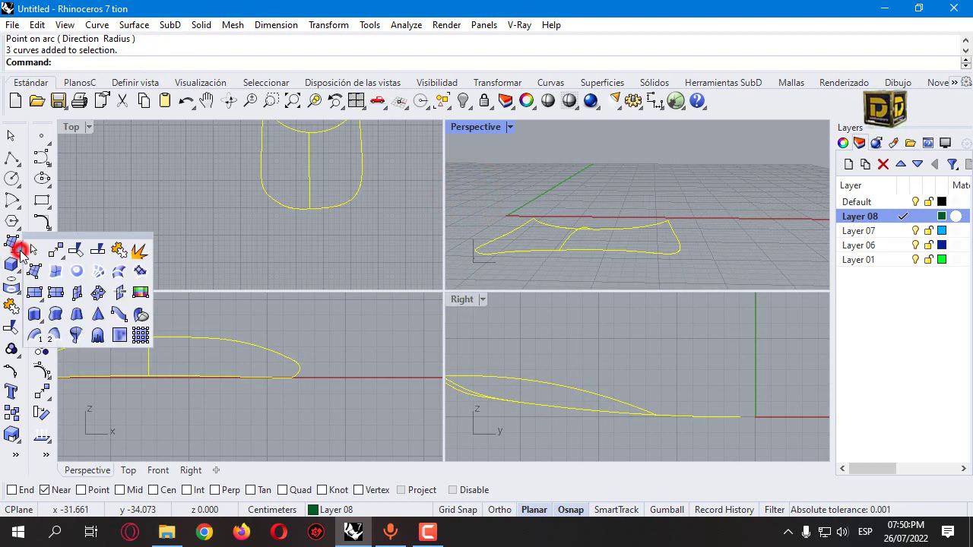
{"action": "left_click", "coordinate": [150, 266]}
{"action": "right_click_drag", "start_coordinate": [570, 253], "coordinate": [551, 167]}
{"action": "double_click", "coordinate": [456, 127]}
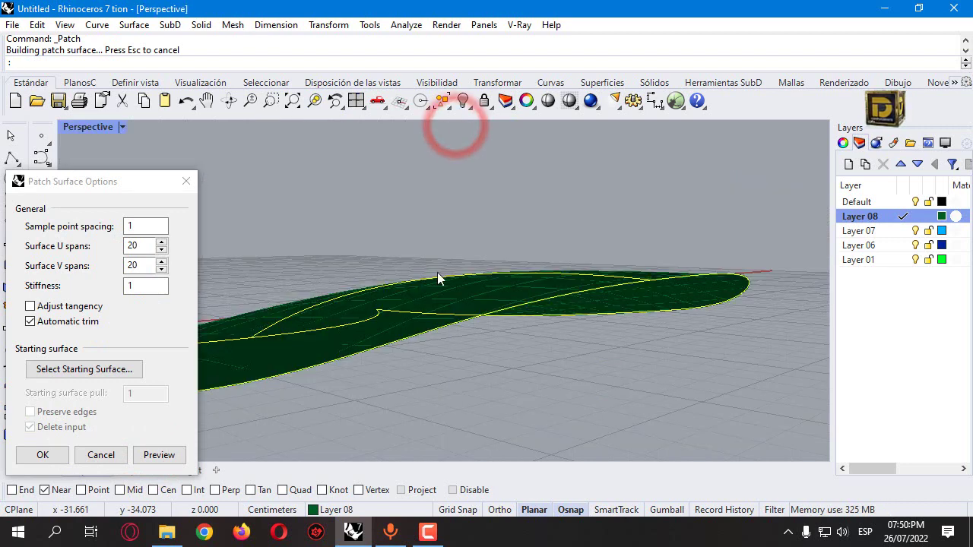
{"action": "scroll", "coordinate": [425, 241], "scroll_direction": "up", "scroll_amount": 3}
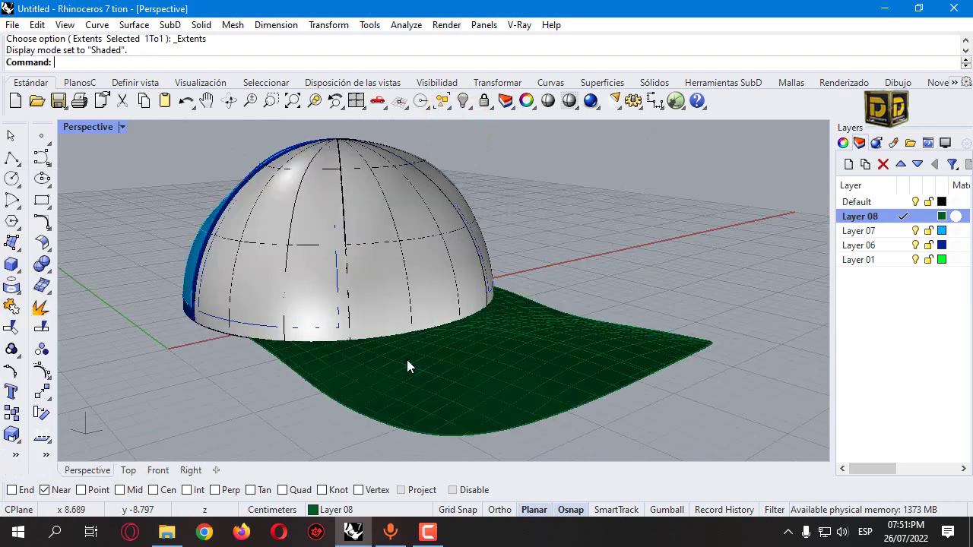
Step: Isolate the visor surface together with its outer edge curve, hiding the dome and remaining geometry
{"action": "left_click", "coordinate": [476, 371]}
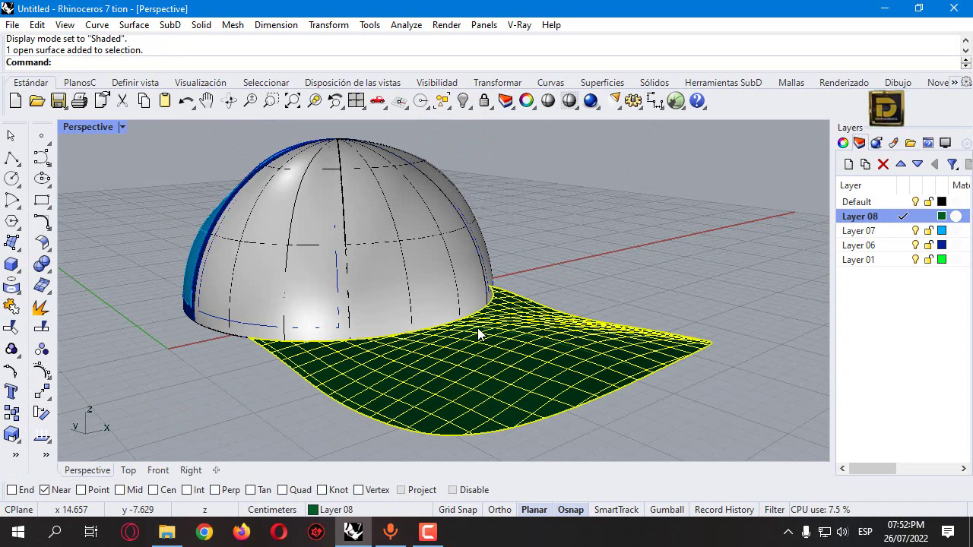
{"action": "left_click", "coordinate": [254, 399]}
{"action": "left_click", "coordinate": [345, 371]}
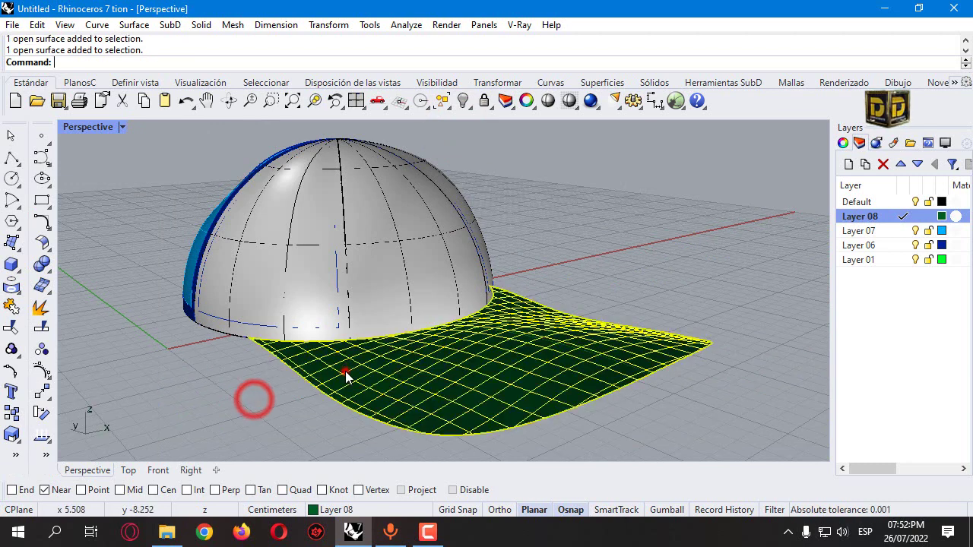
{"action": "left_click", "coordinate": [249, 394]}
{"action": "left_click", "coordinate": [343, 363]}
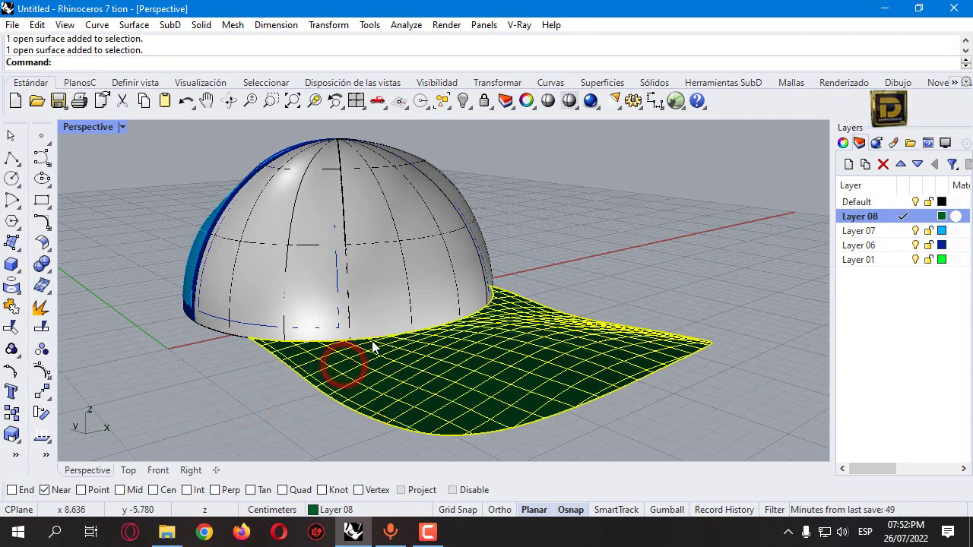
{"action": "left_click", "coordinate": [472, 110]}
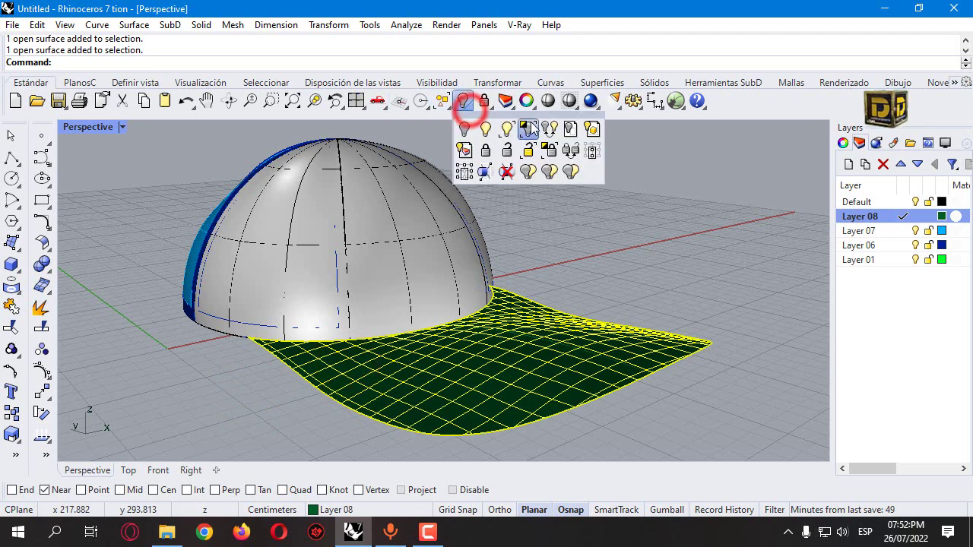
{"action": "left_click", "coordinate": [532, 130]}
{"action": "left_click", "coordinate": [299, 244]}
Step: Offset the visor's outer edge curve inward as five copies spaced 0.5 cm apart with sharp corners
{"action": "left_click", "coordinate": [304, 385]}
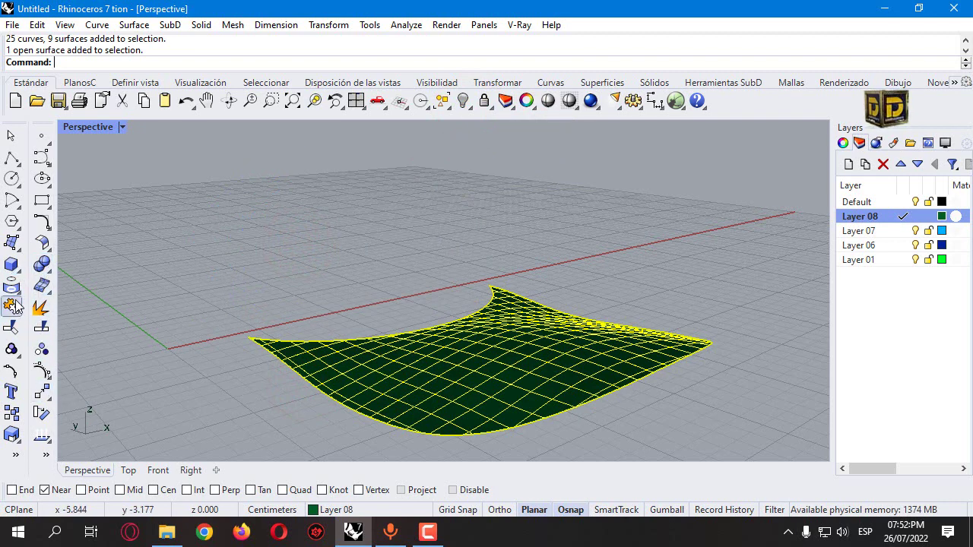
{"action": "left_click", "coordinate": [106, 274]}
{"action": "left_click", "coordinate": [11, 285]}
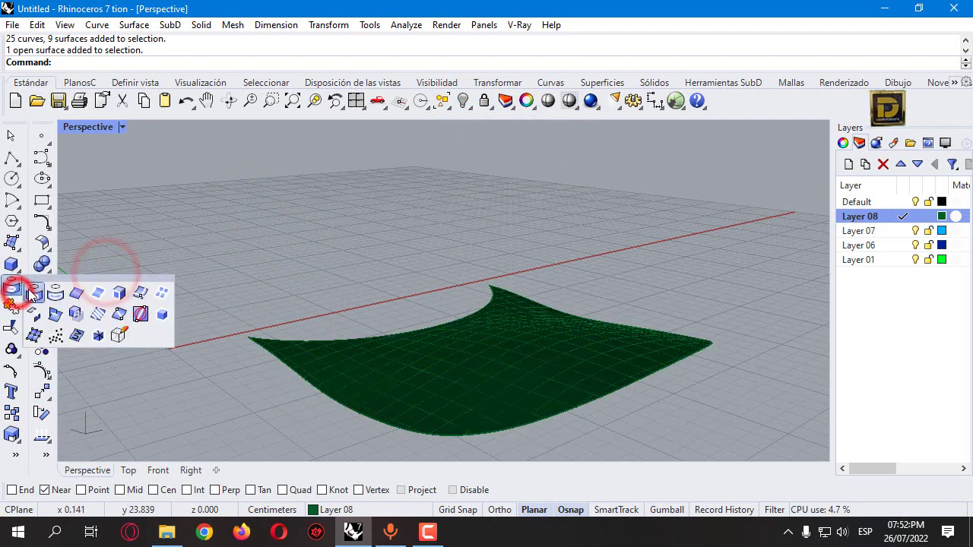
{"action": "left_click", "coordinate": [76, 294]}
{"action": "left_click", "coordinate": [305, 384]}
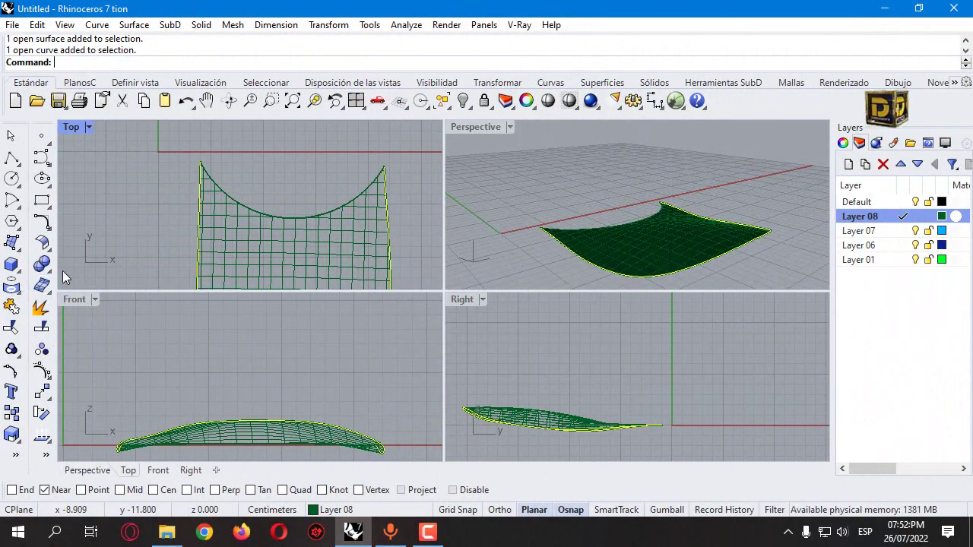
{"action": "left_click", "coordinate": [46, 222]}
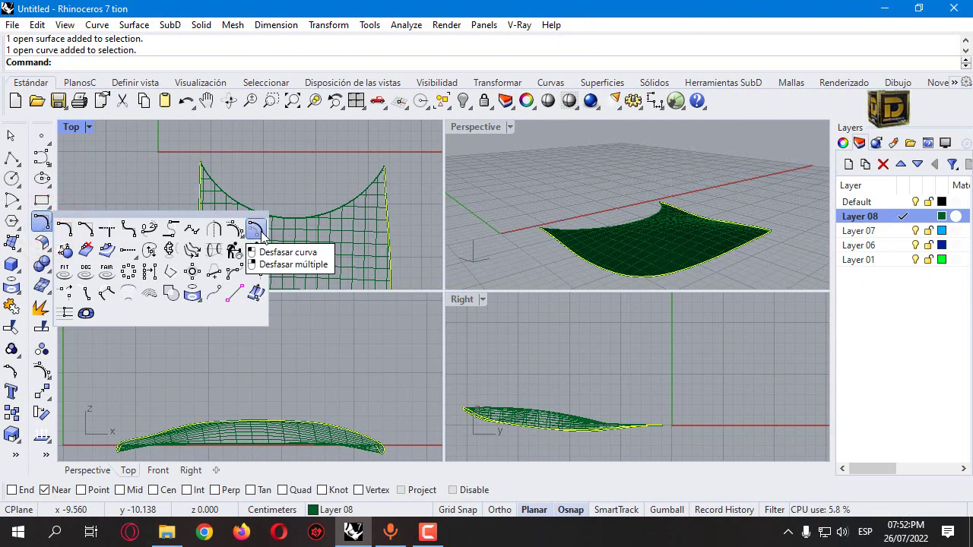
{"action": "right_click", "coordinate": [258, 230]}
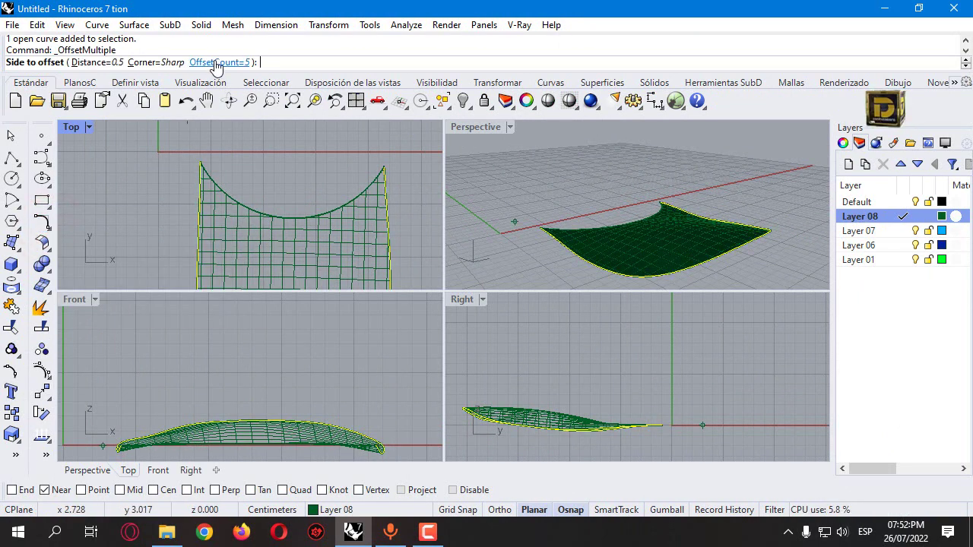
{"action": "left_click", "coordinate": [235, 250]}
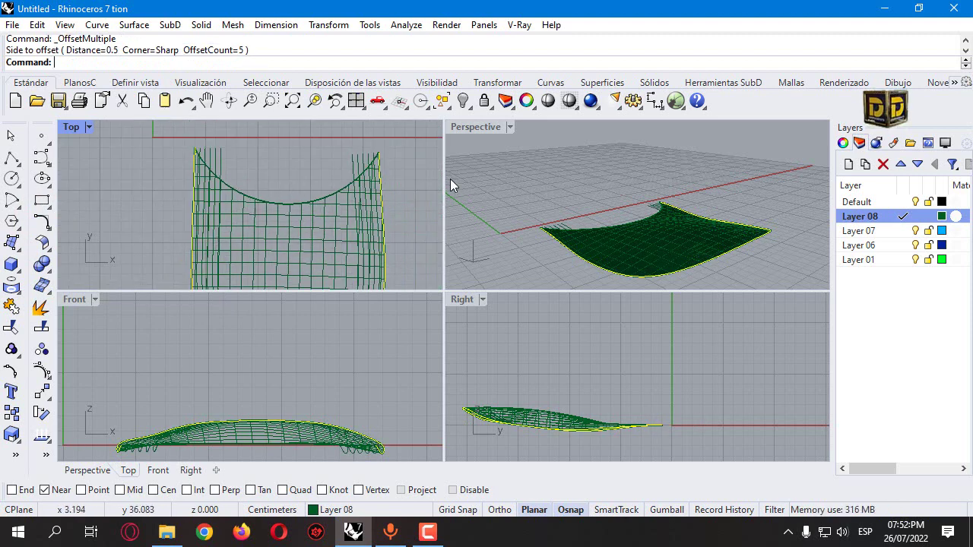
Step: Split the visor surface into edge strips using the offset curves as cutting objects
{"action": "left_click", "coordinate": [257, 215]}
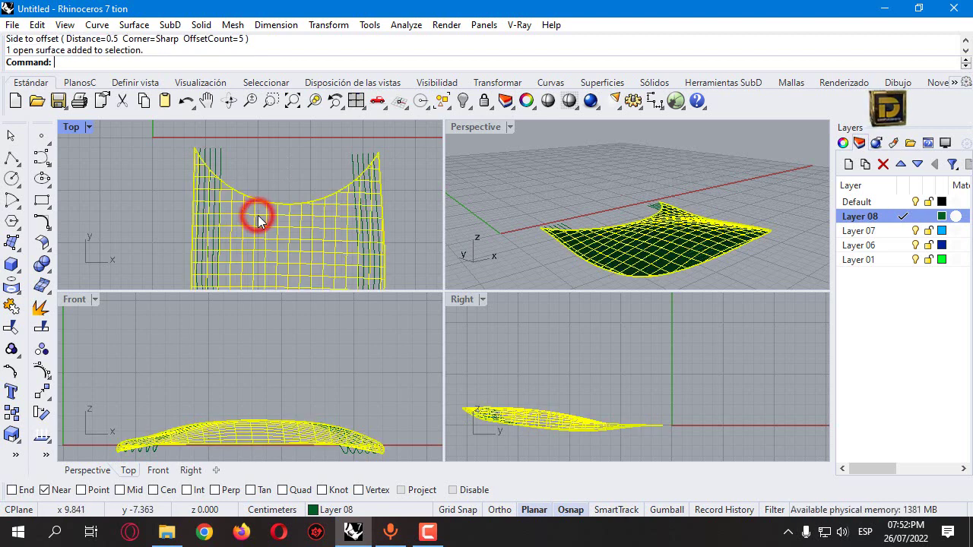
{"action": "left_click", "coordinate": [43, 327]}
{"action": "left_click_drag", "start_coordinate": [261, 145], "coordinate": [204, 166]}
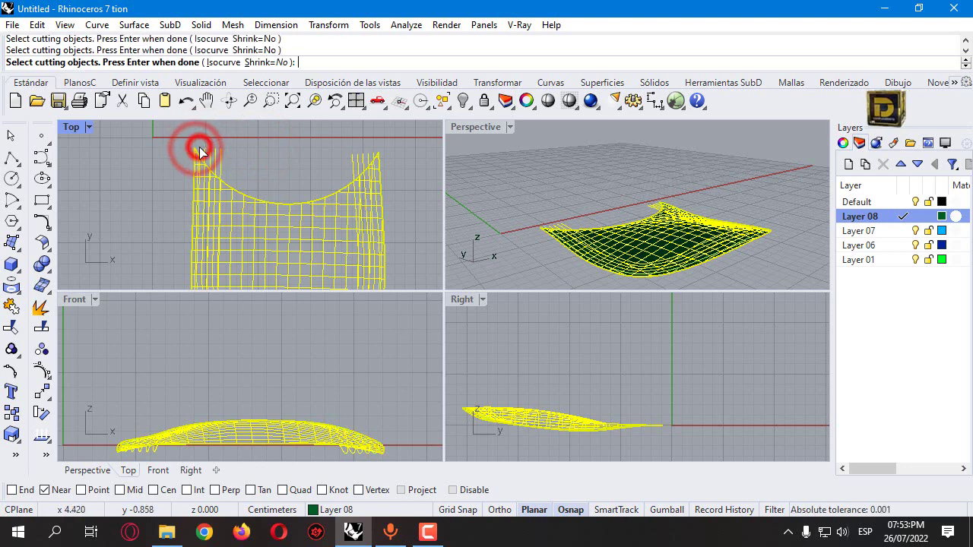
{"action": "key", "text": "Return"}
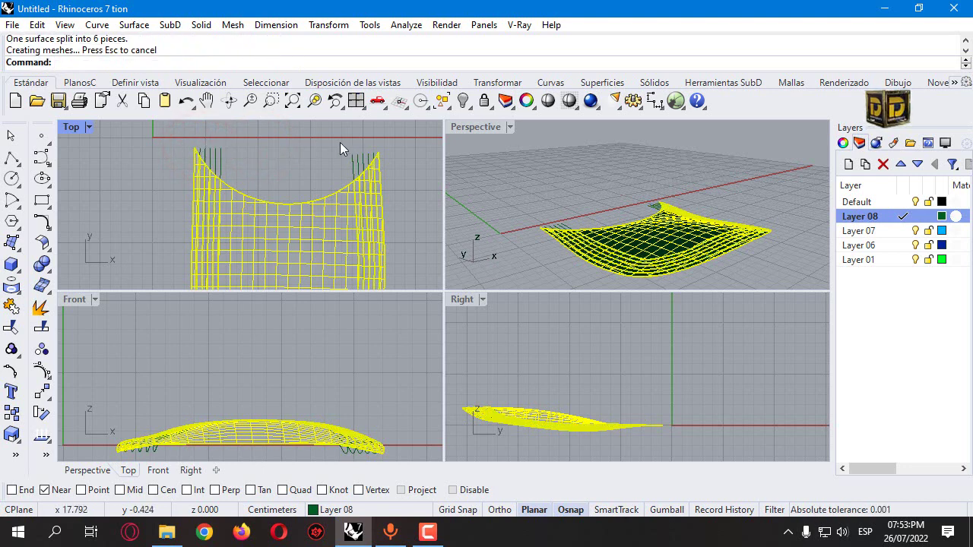
{"action": "left_click", "coordinate": [568, 194]}
{"action": "scroll", "coordinate": [565, 231], "scroll_direction": "up", "scroll_amount": 5}
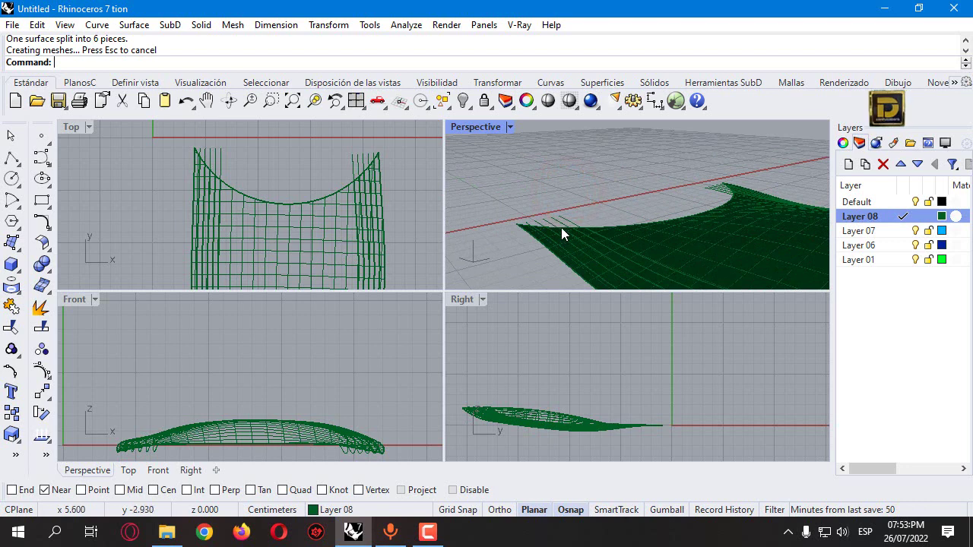
{"action": "left_click", "coordinate": [306, 202]}
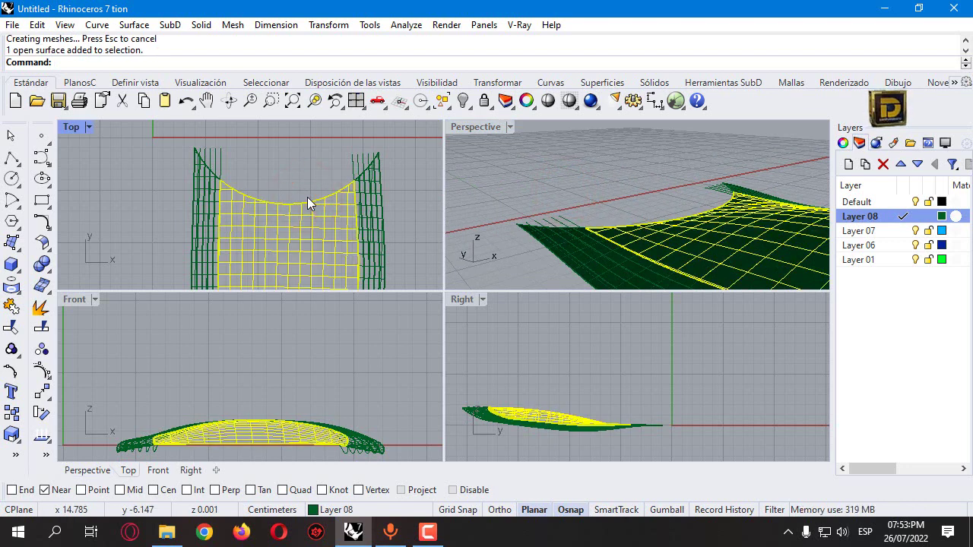
Step: Delete the offset cutting curves, leaving the split visor surfaces in place
{"action": "left_click_drag", "start_coordinate": [270, 146], "coordinate": [207, 155]}
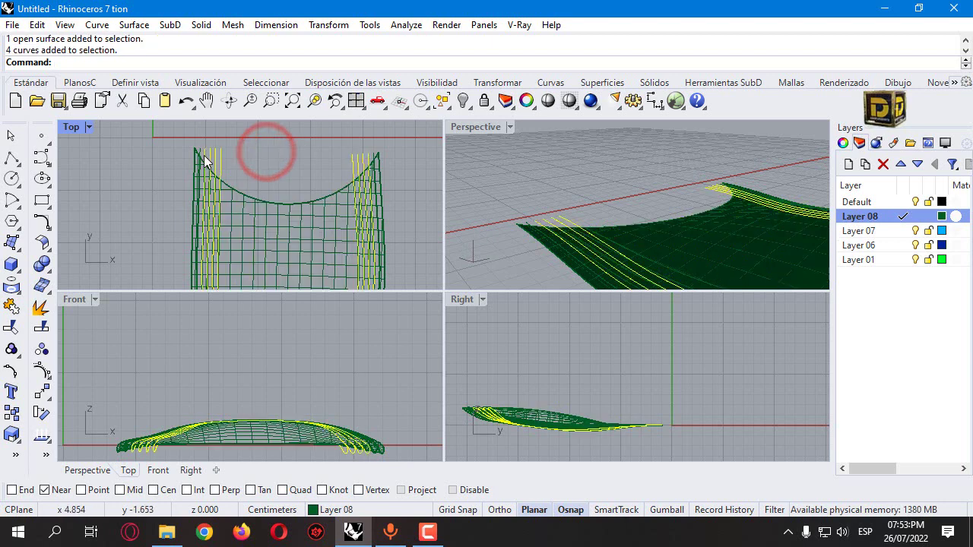
{"action": "key", "text": "Delete"}
{"action": "left_click", "coordinate": [201, 148]}
{"action": "key", "text": "Delete"}
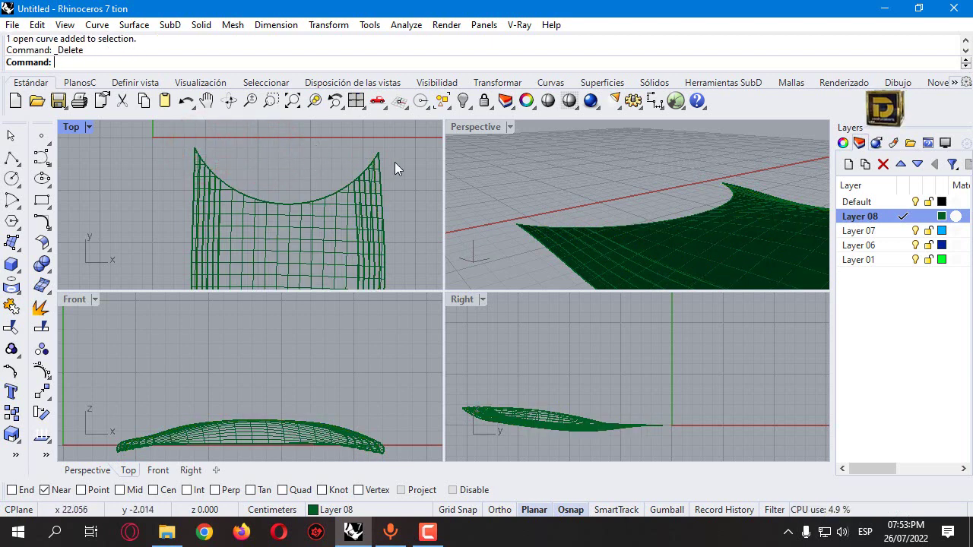
Step: Delete the second strip in from the visor's outer edge
{"action": "scroll", "coordinate": [530, 219], "scroll_direction": "up", "scroll_amount": 5}
{"action": "left_click", "coordinate": [531, 218]}
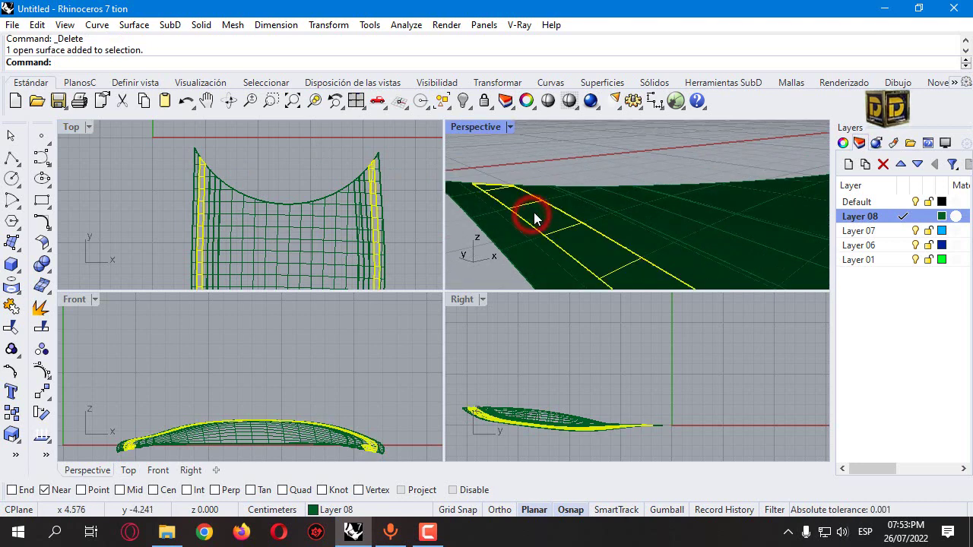
{"action": "key", "text": "Delete"}
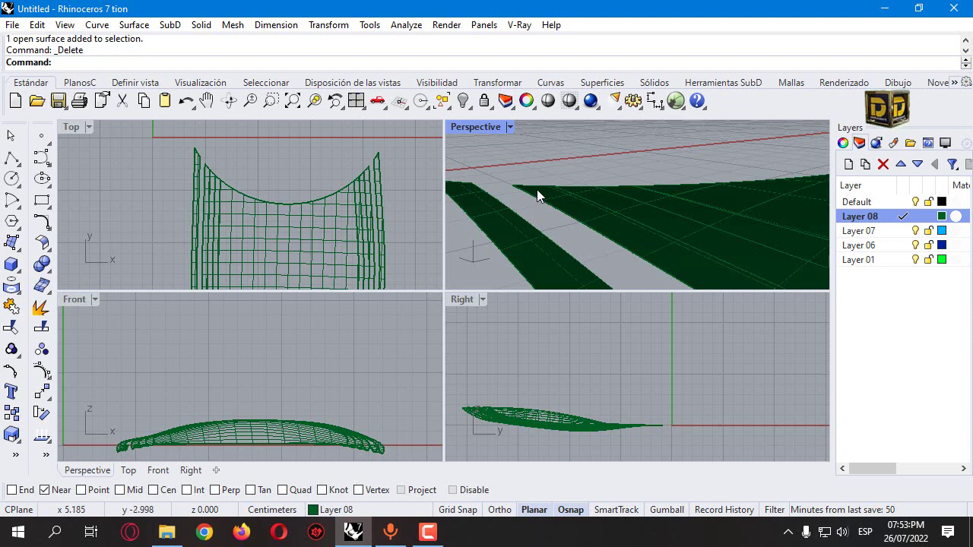
Step: Draw an upward-bulging start-end-point arc between the corner endpoints of the outer strip and the inner visor surface, bridging the gap
{"action": "left_click", "coordinate": [16, 202]}
{"action": "left_click", "coordinate": [57, 204]}
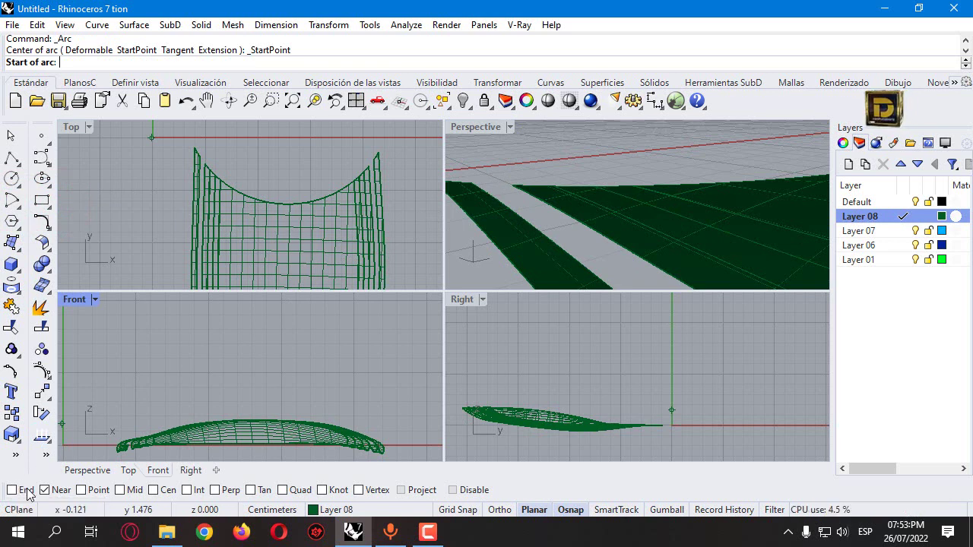
{"action": "left_click", "coordinate": [508, 183]}
{"action": "left_click", "coordinate": [472, 182]}
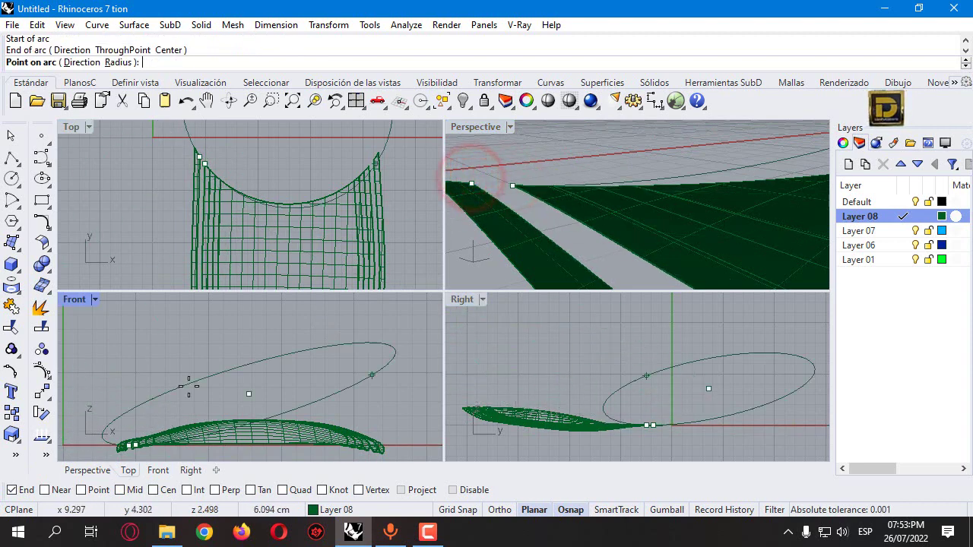
{"action": "scroll", "coordinate": [125, 453], "scroll_direction": "up", "scroll_amount": 10}
{"action": "left_click", "coordinate": [475, 490]}
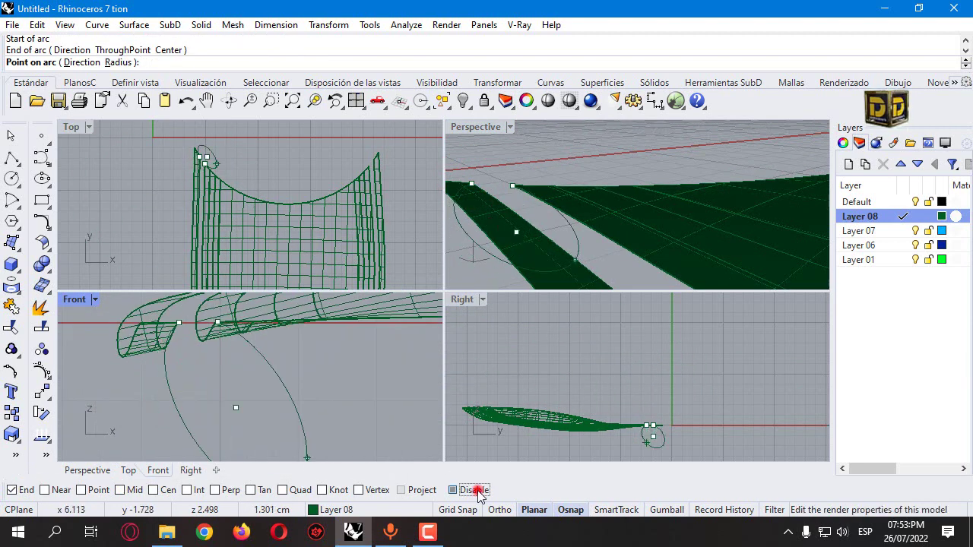
{"action": "scroll", "coordinate": [249, 312], "scroll_direction": "up", "scroll_amount": 3}
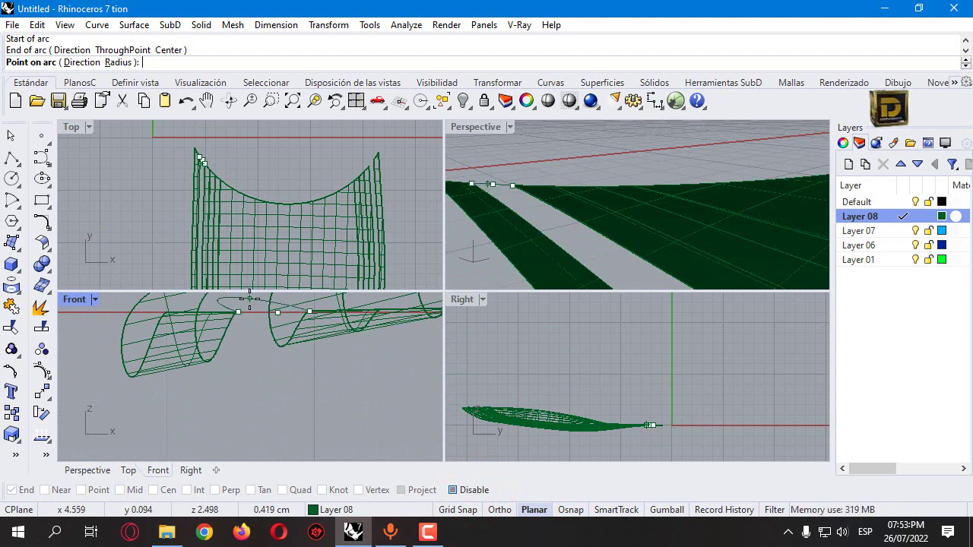
{"action": "scroll", "coordinate": [510, 181], "scroll_direction": "up", "scroll_amount": 3}
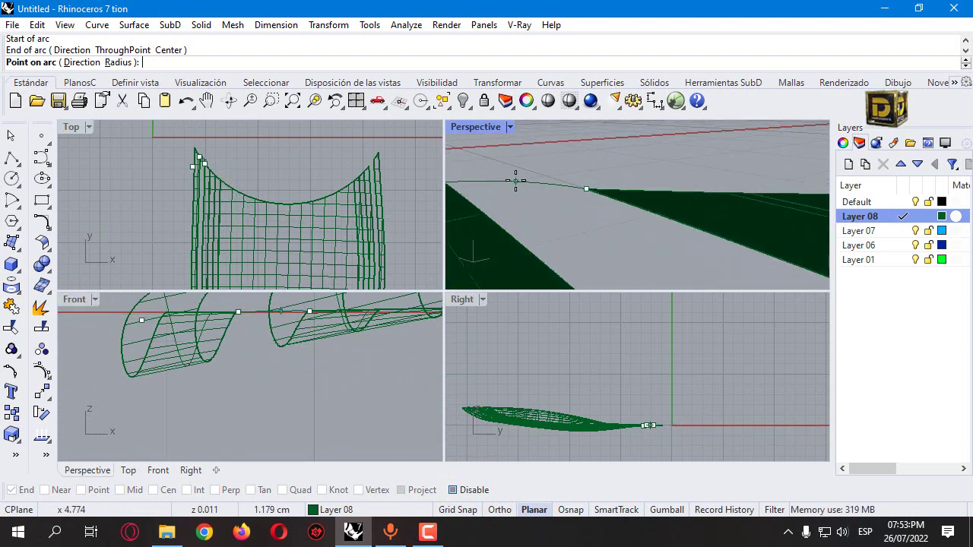
{"action": "scroll", "coordinate": [657, 419], "scroll_direction": "up", "scroll_amount": 3}
{"action": "scroll", "coordinate": [621, 423], "scroll_direction": "up", "scroll_amount": 2}
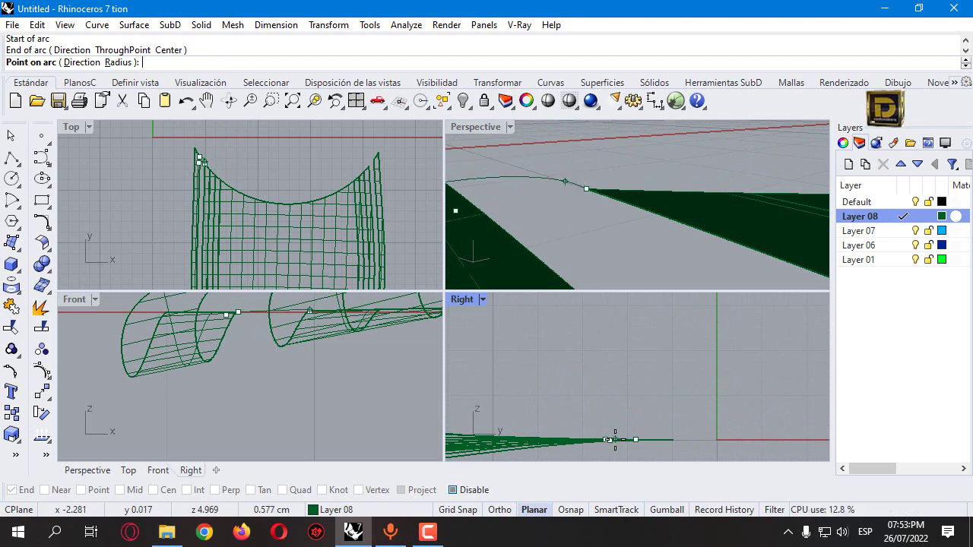
{"action": "left_click", "coordinate": [618, 439]}
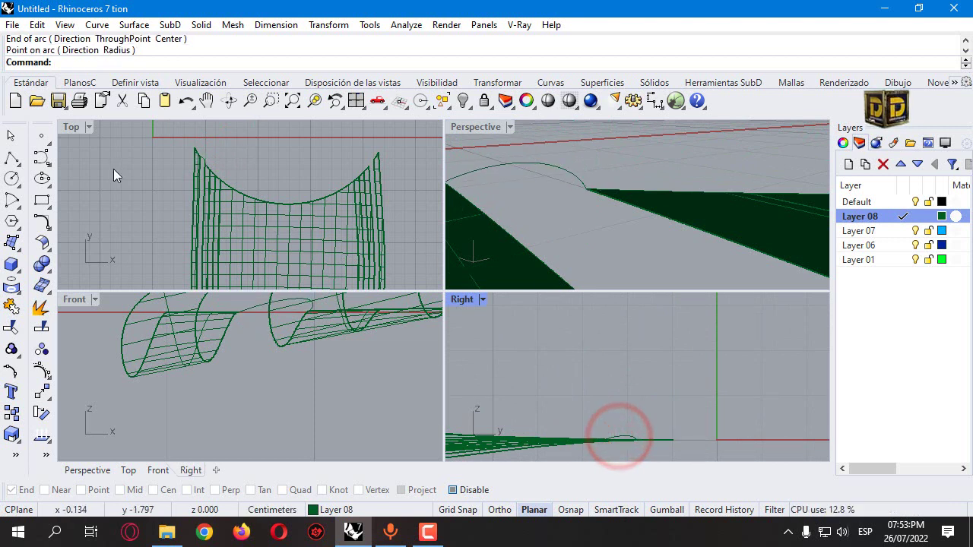
Step: Sweep the arc along the gap's two facing edges with Sweep 2 Rails, keeping cross sections unchanged and rails refitted
{"action": "left_click", "coordinate": [12, 242]}
{"action": "left_click", "coordinate": [55, 333]}
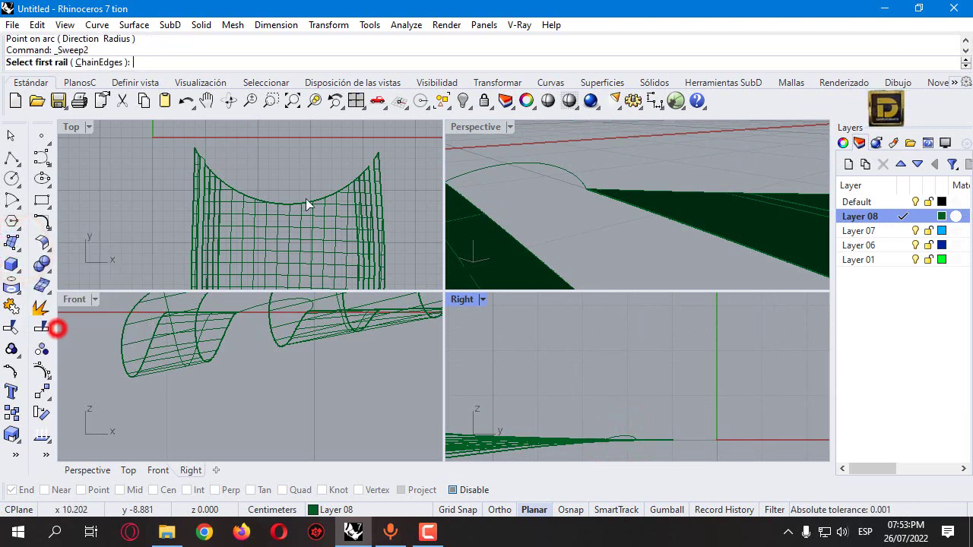
{"action": "double_click", "coordinate": [464, 126]}
{"action": "left_click", "coordinate": [408, 289]}
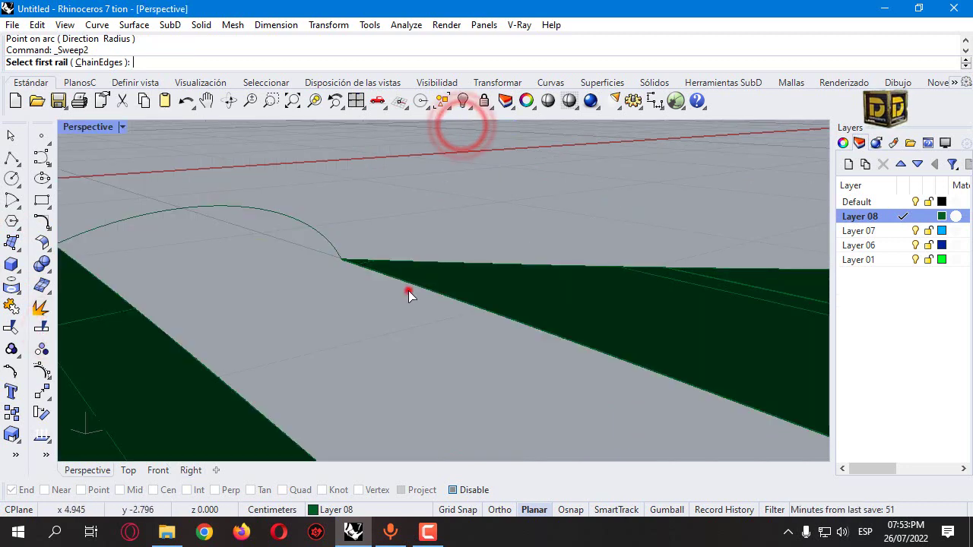
{"action": "left_click", "coordinate": [190, 353]}
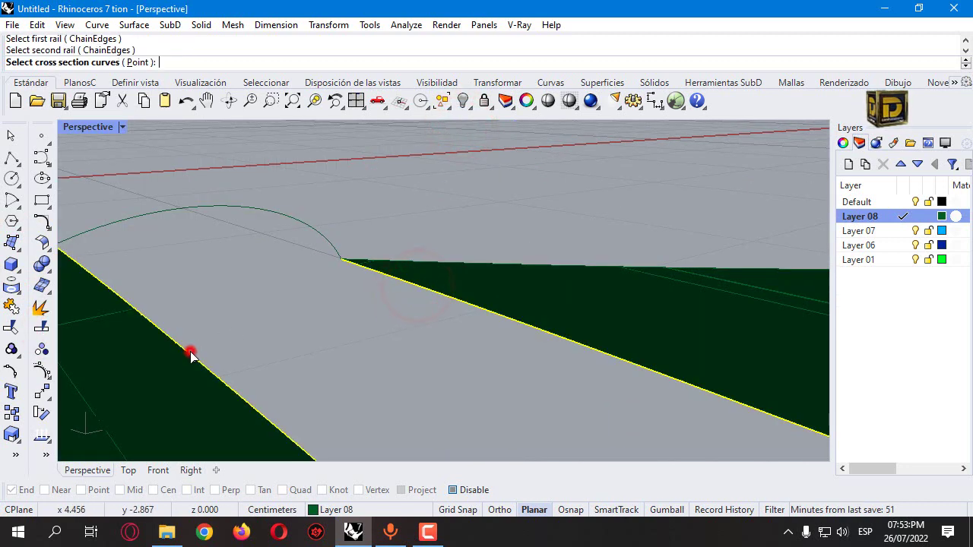
{"action": "left_click", "coordinate": [155, 212]}
{"action": "key", "text": "Return"}
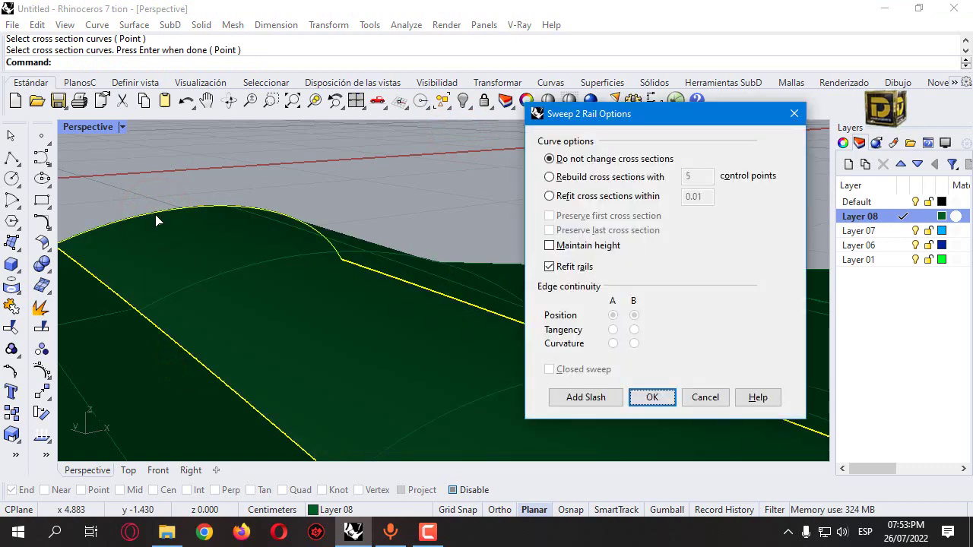
{"action": "key", "text": "Return"}
Step: Delete the third strip from the visor's outer edge, directly inside the swept ridge
{"action": "scroll", "coordinate": [190, 185], "scroll_direction": "down", "scroll_amount": 5}
{"action": "right_click_drag", "start_coordinate": [200, 202], "coordinate": [424, 233]}
{"action": "scroll", "coordinate": [536, 219], "scroll_direction": "up", "scroll_amount": 3}
{"action": "scroll", "coordinate": [538, 214], "scroll_direction": "up", "scroll_amount": 3}
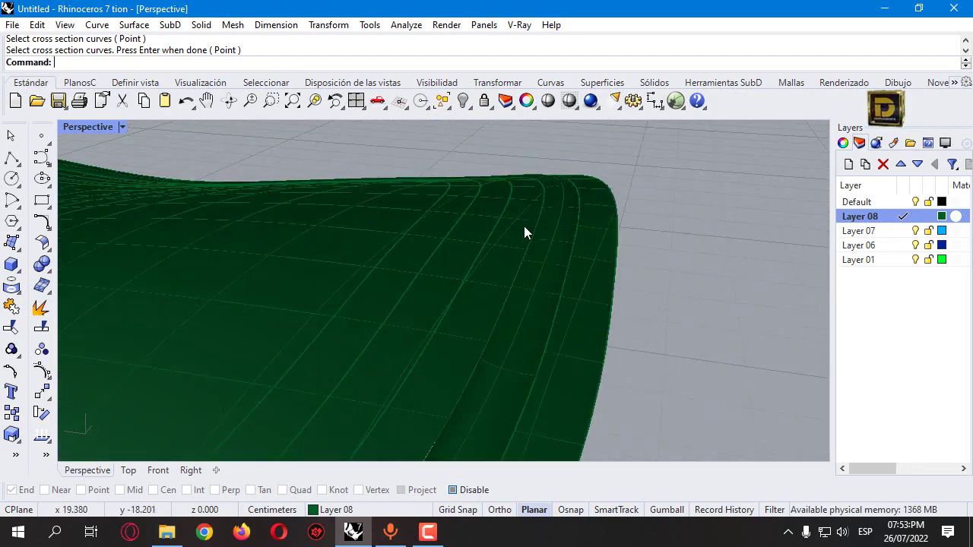
{"action": "scroll", "coordinate": [524, 226], "scroll_direction": "up", "scroll_amount": 2}
{"action": "right_click_drag", "start_coordinate": [526, 255], "coordinate": [592, 198]}
{"action": "left_click", "coordinate": [596, 200]}
{"action": "left_click", "coordinate": [700, 169]}
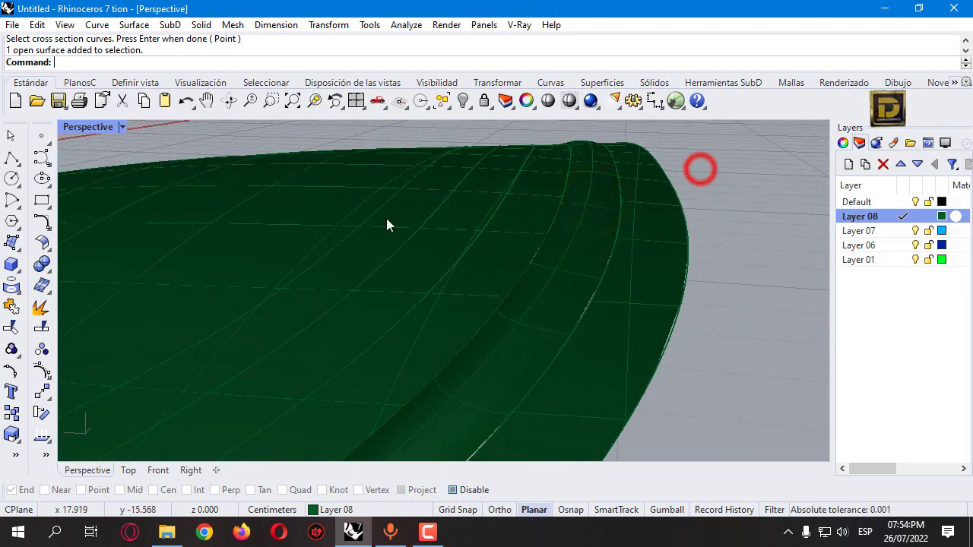
{"action": "left_click", "coordinate": [480, 281]}
{"action": "key", "text": "Delete"}
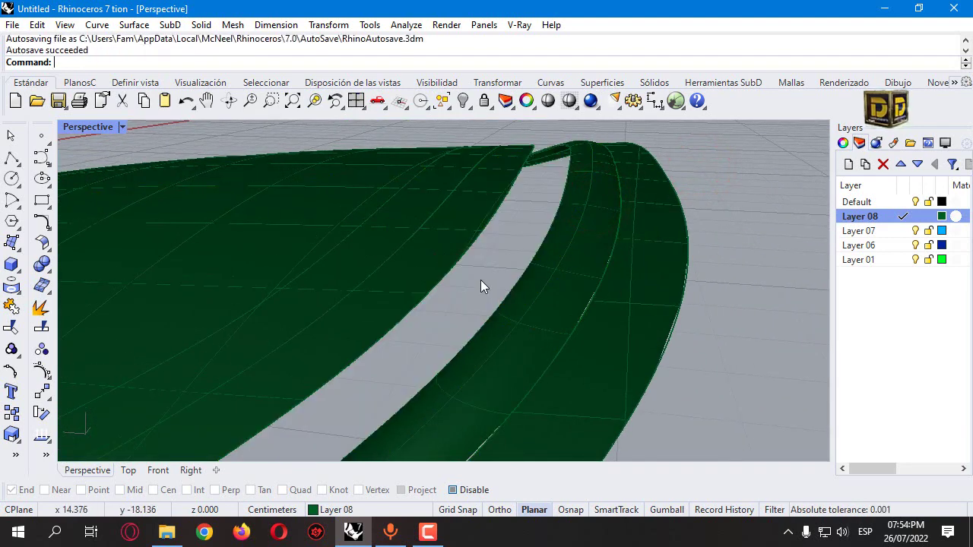
Step: Draw a second raised arc by start, end and point, joining the swept ridge's inner corner to the remaining visor surface's corner
{"action": "scroll", "coordinate": [481, 280], "scroll_direction": "down", "scroll_amount": 5}
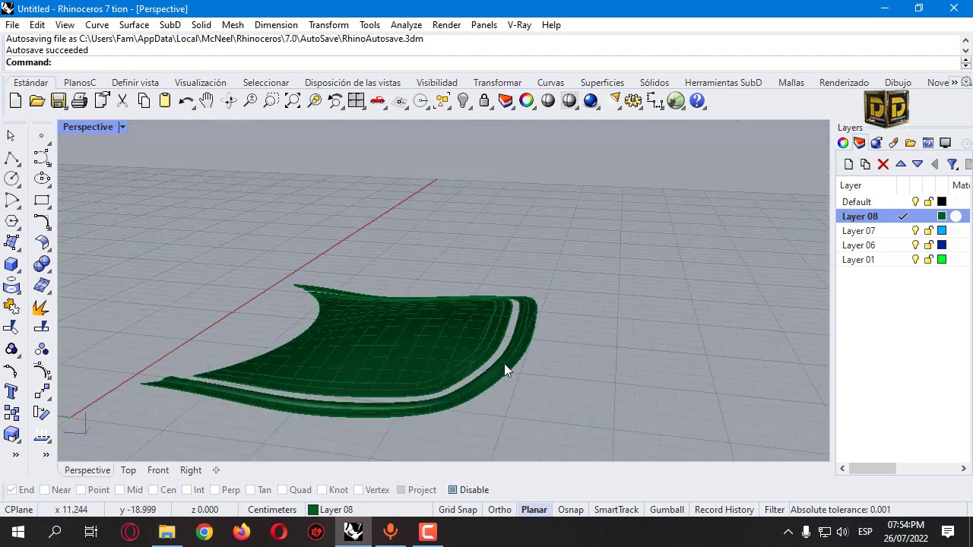
{"action": "left_click", "coordinate": [14, 202]}
{"action": "left_click", "coordinate": [58, 206]}
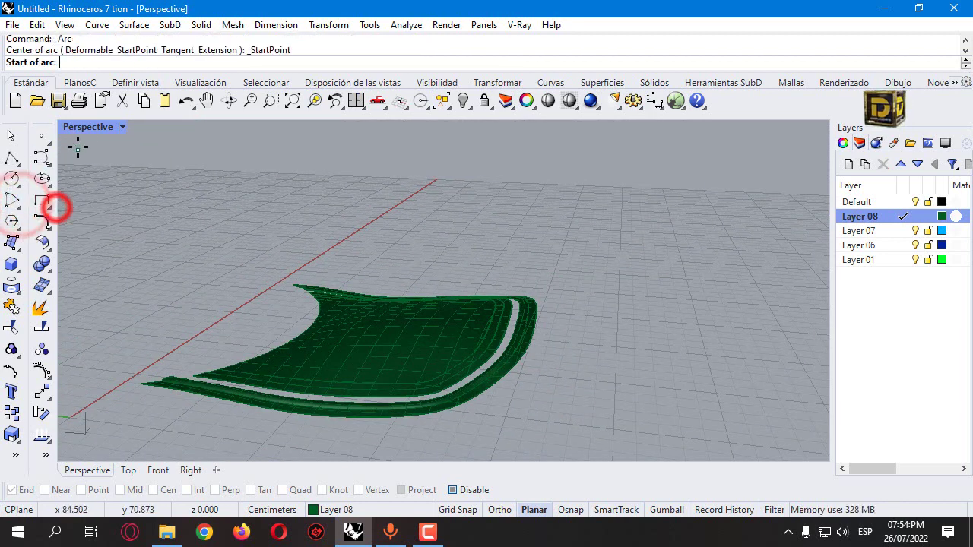
{"action": "double_click", "coordinate": [88, 128]}
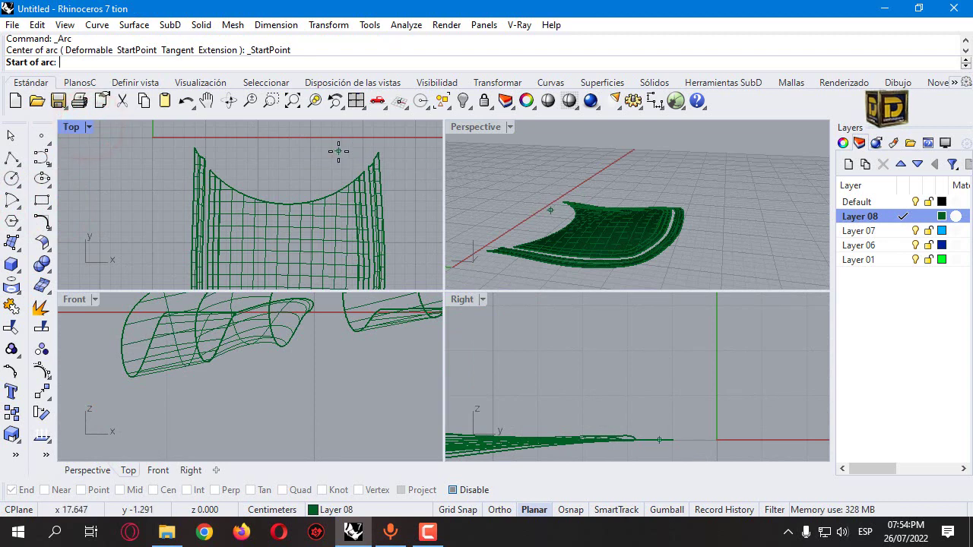
{"action": "scroll", "coordinate": [653, 198], "scroll_direction": "up", "scroll_amount": 8}
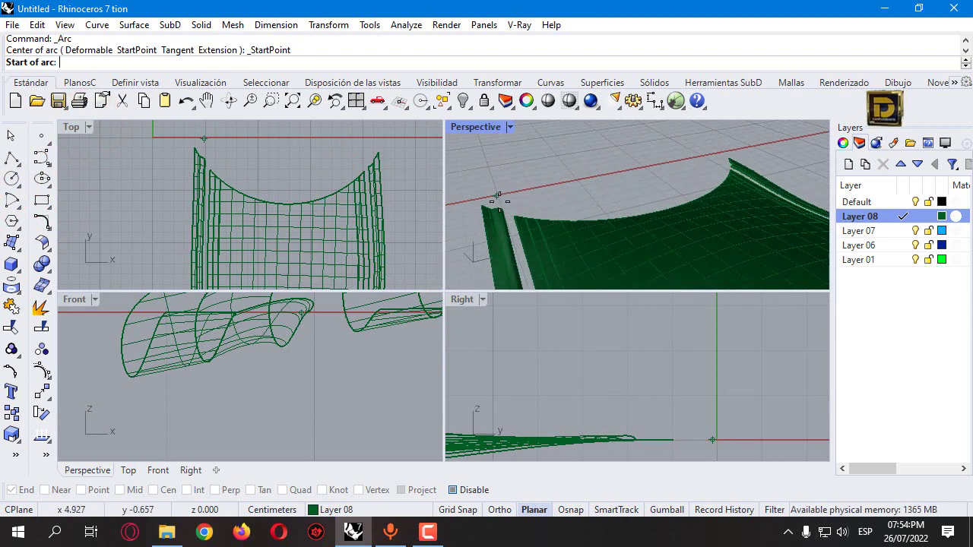
{"action": "left_click", "coordinate": [452, 490]}
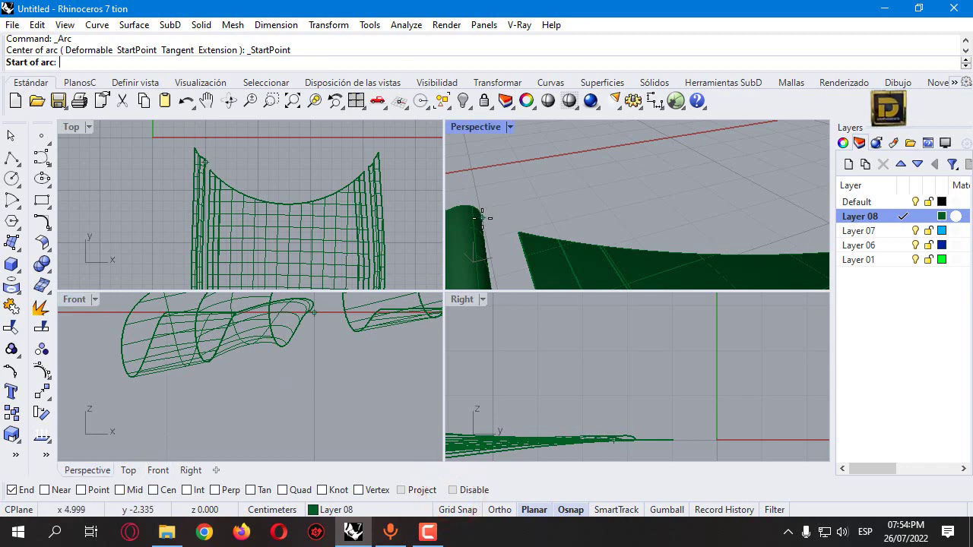
{"action": "left_click", "coordinate": [517, 233]}
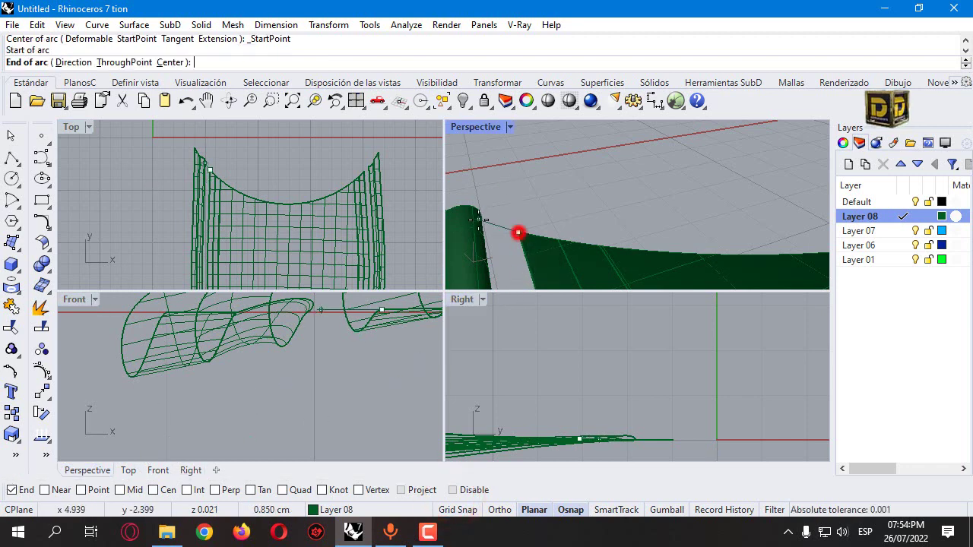
{"action": "scroll", "coordinate": [207, 205], "scroll_direction": "up", "scroll_amount": 5}
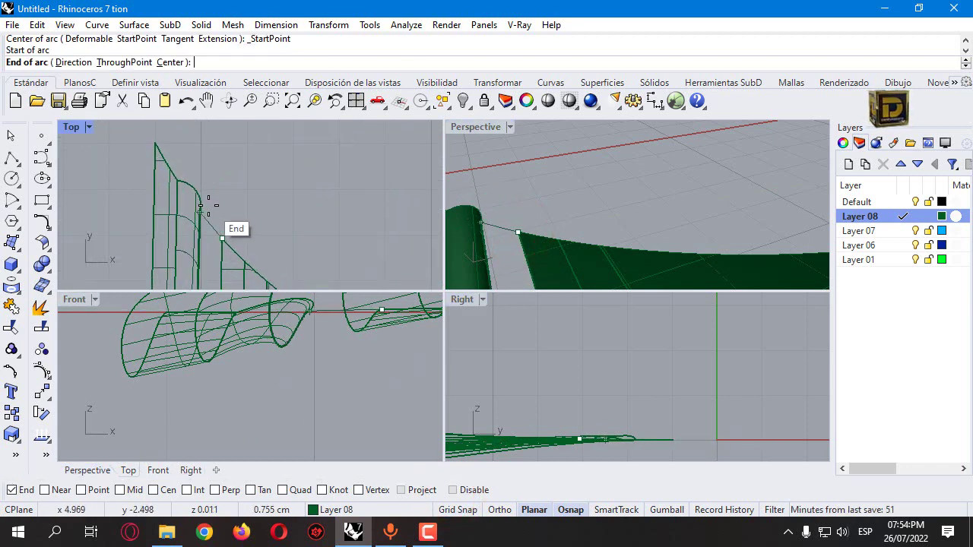
{"action": "left_click", "coordinate": [203, 204]}
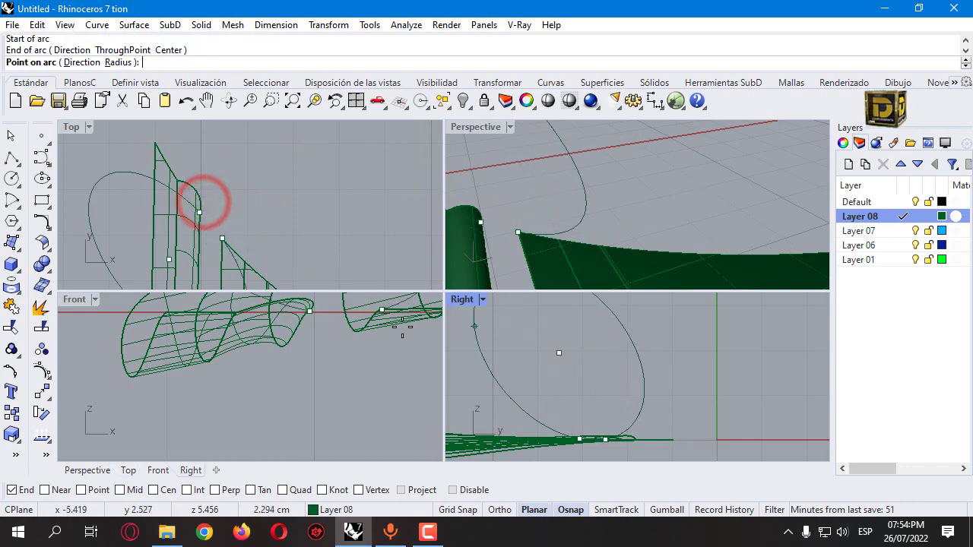
{"action": "scroll", "coordinate": [293, 356], "scroll_direction": "up", "scroll_amount": 5}
{"action": "scroll", "coordinate": [524, 399], "scroll_direction": "up", "scroll_amount": 5}
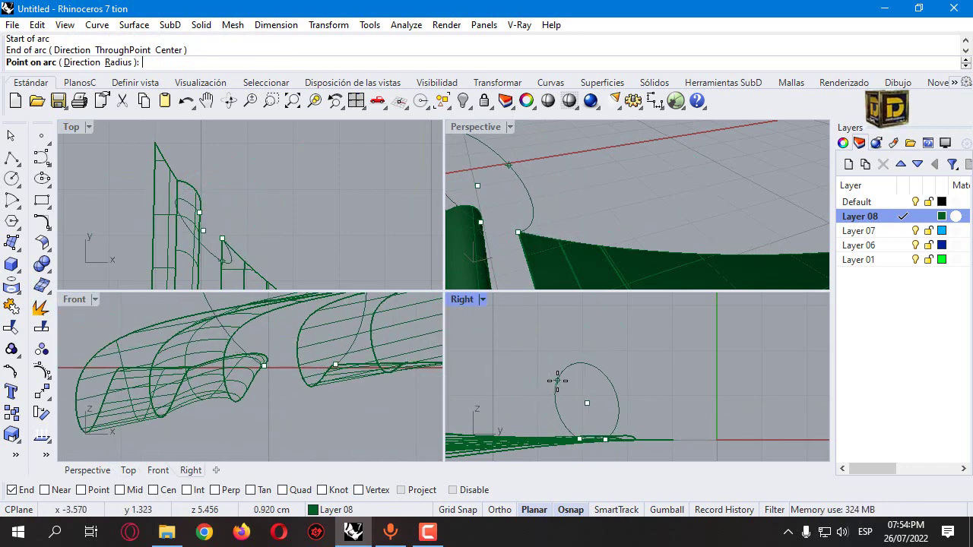
{"action": "scroll", "coordinate": [514, 405], "scroll_direction": "up", "scroll_amount": 2}
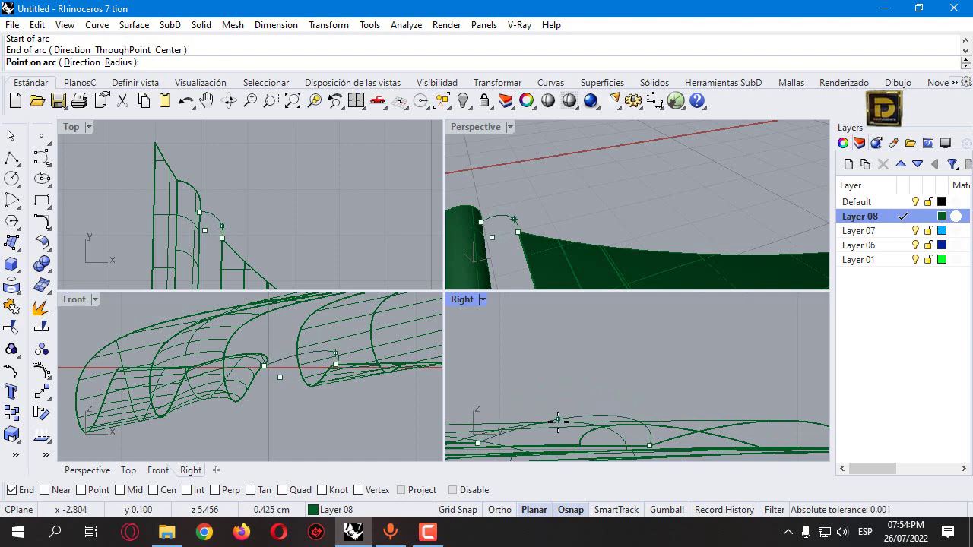
{"action": "scroll", "coordinate": [304, 365], "scroll_direction": "up", "scroll_amount": 3}
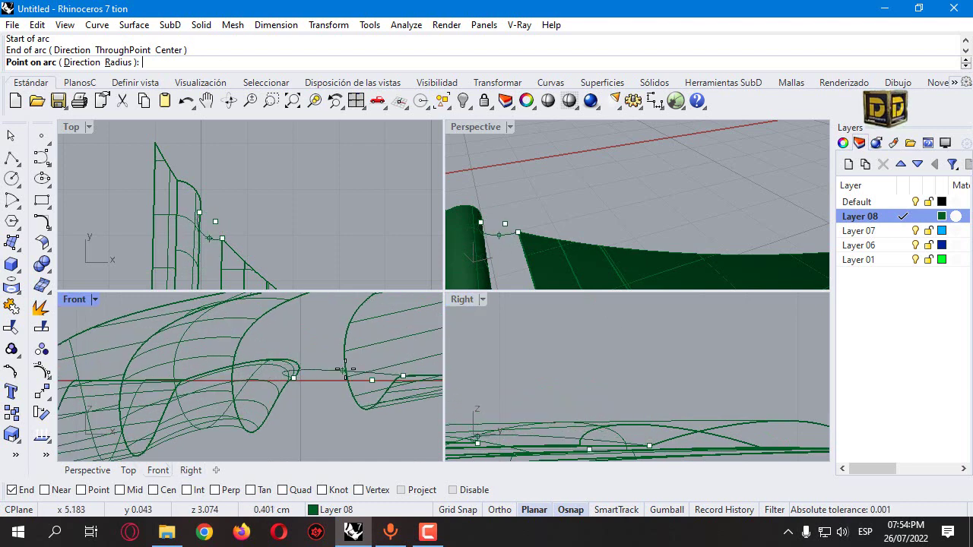
{"action": "left_click", "coordinate": [592, 440]}
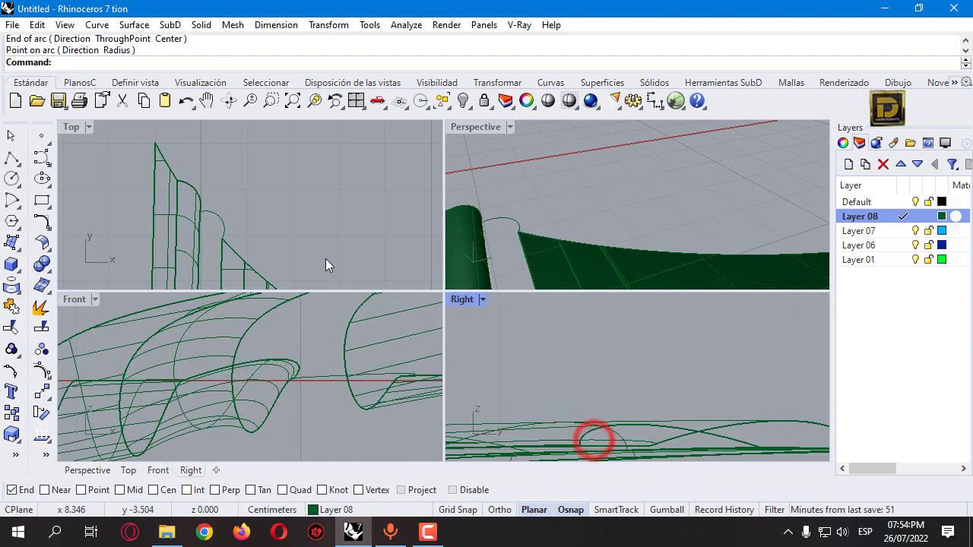
Step: Sweep the second arc along both edges of its gap, and delete the fourth strip from the visor's outer edge
{"action": "left_click", "coordinate": [15, 248]}
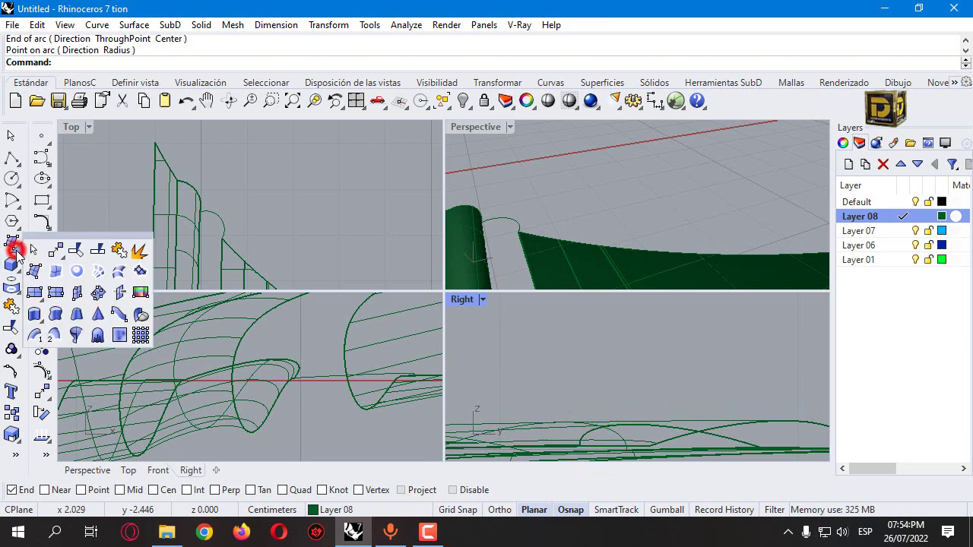
{"action": "left_click", "coordinate": [61, 326]}
{"action": "left_click", "coordinate": [522, 256]}
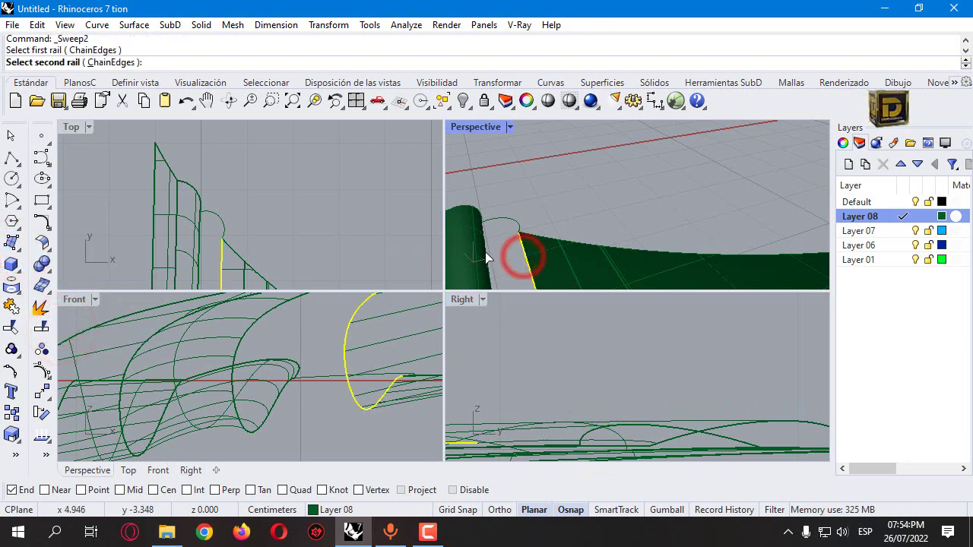
{"action": "left_click", "coordinate": [487, 252]}
{"action": "left_click", "coordinate": [498, 220]}
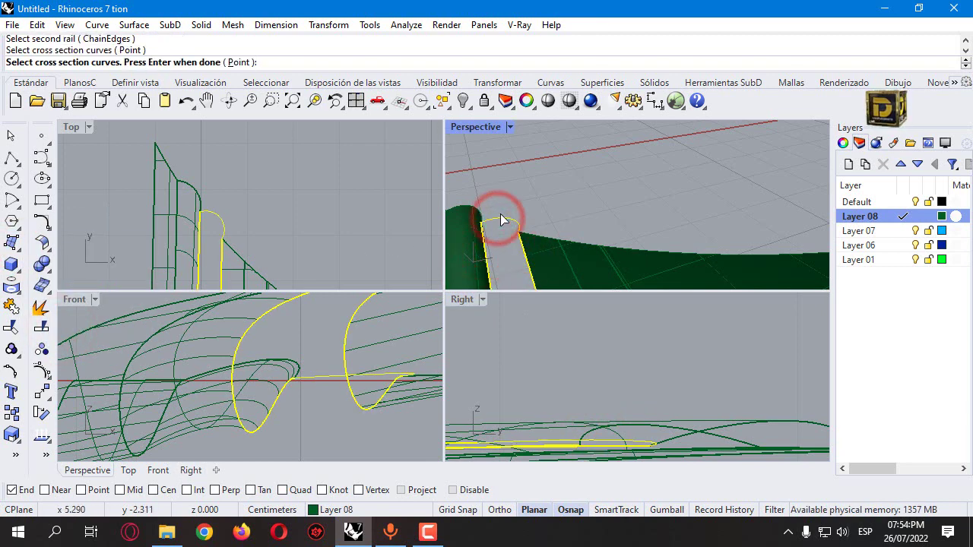
{"action": "key", "text": "Return"}
{"action": "key", "text": "Return"}
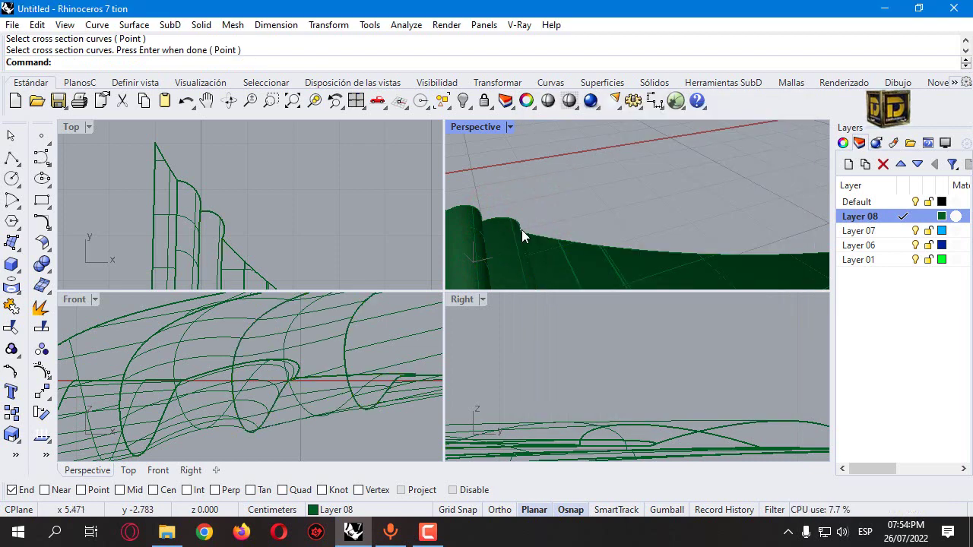
{"action": "left_click", "coordinate": [537, 246]}
{"action": "key", "text": "Delete"}
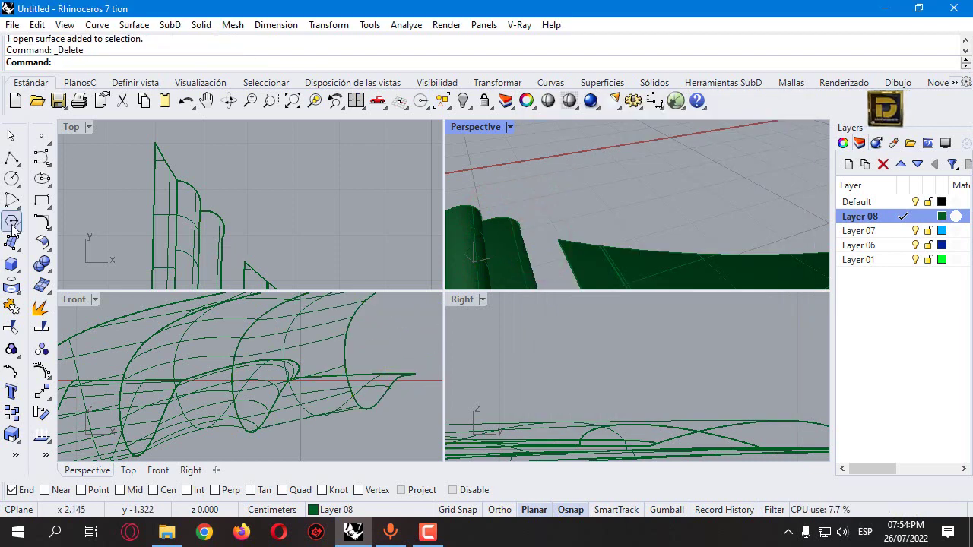
Step: Draw a third raised arc by start, end and point across the open gap, with object snaps disabled for the point on the arc
{"action": "left_click", "coordinate": [18, 202]}
{"action": "left_click", "coordinate": [66, 206]}
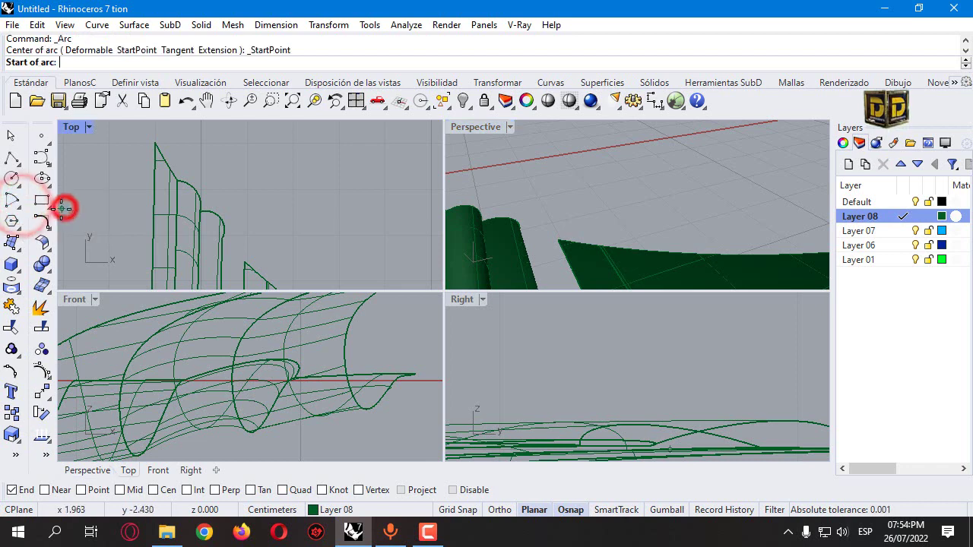
{"action": "left_click", "coordinate": [15, 204]}
{"action": "left_click", "coordinate": [48, 203]}
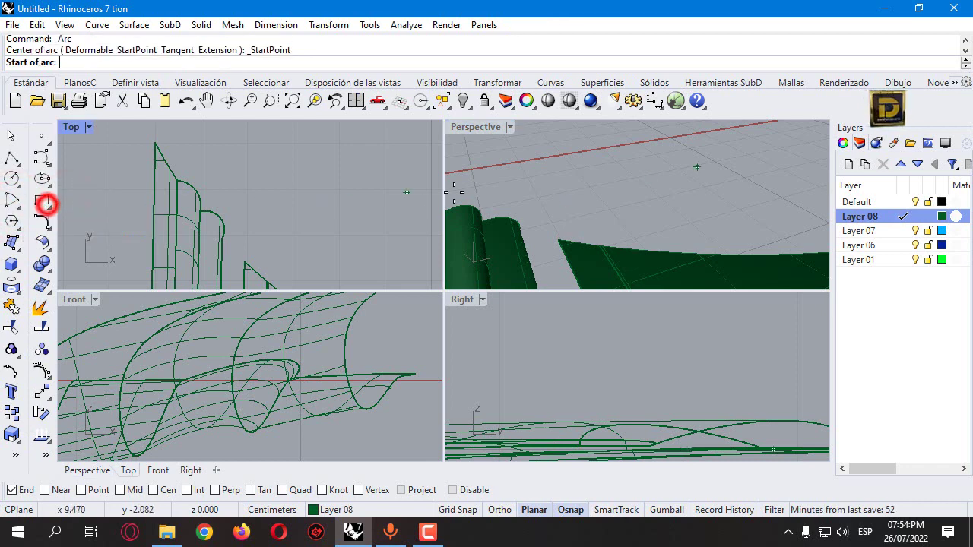
{"action": "left_click", "coordinate": [556, 241]}
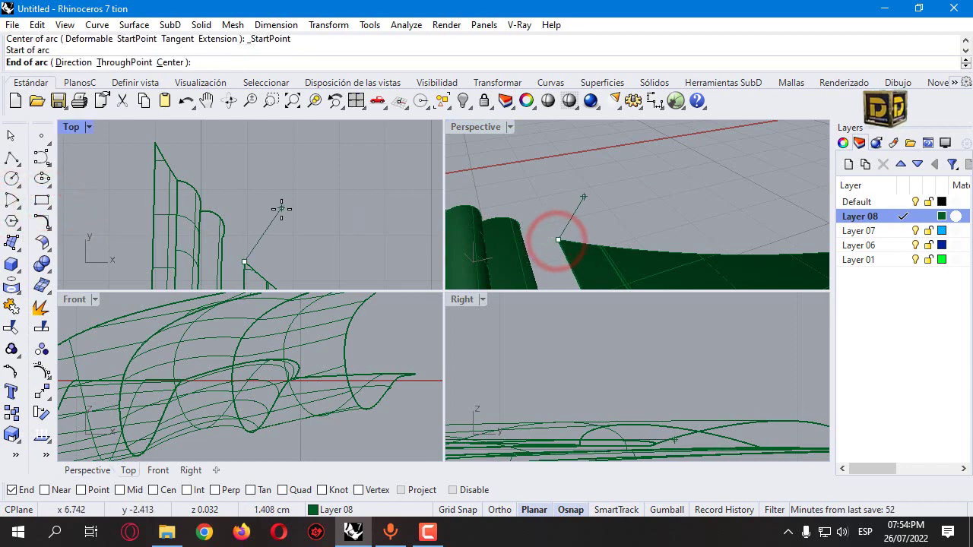
{"action": "left_click", "coordinate": [226, 238]}
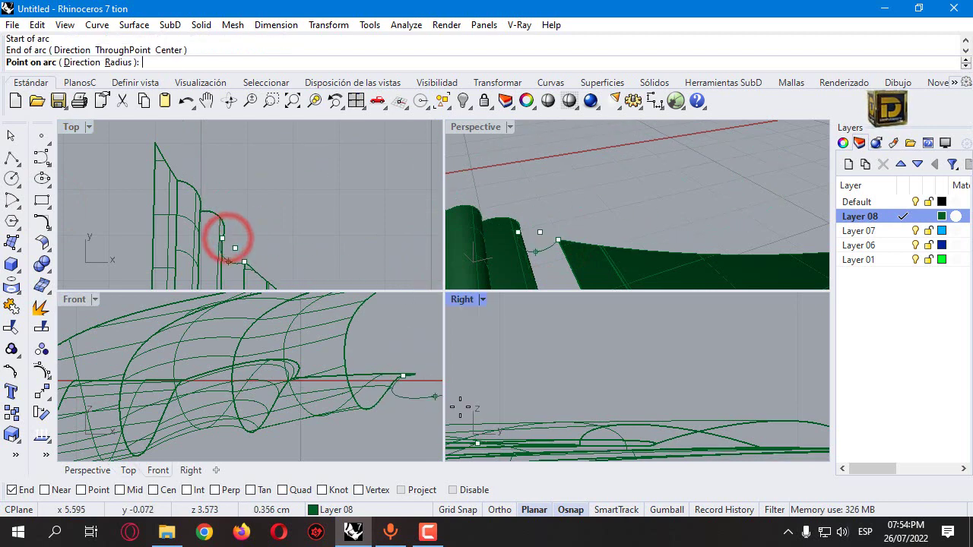
{"action": "scroll", "coordinate": [489, 361], "scroll_direction": "up", "scroll_amount": 2}
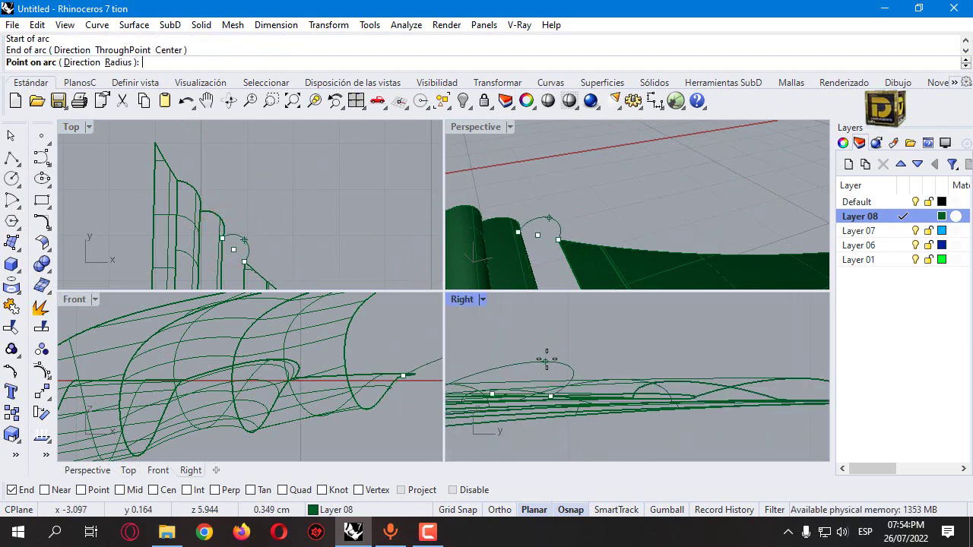
{"action": "scroll", "coordinate": [536, 365], "scroll_direction": "down", "scroll_amount": 2}
{"action": "left_click", "coordinate": [473, 492]}
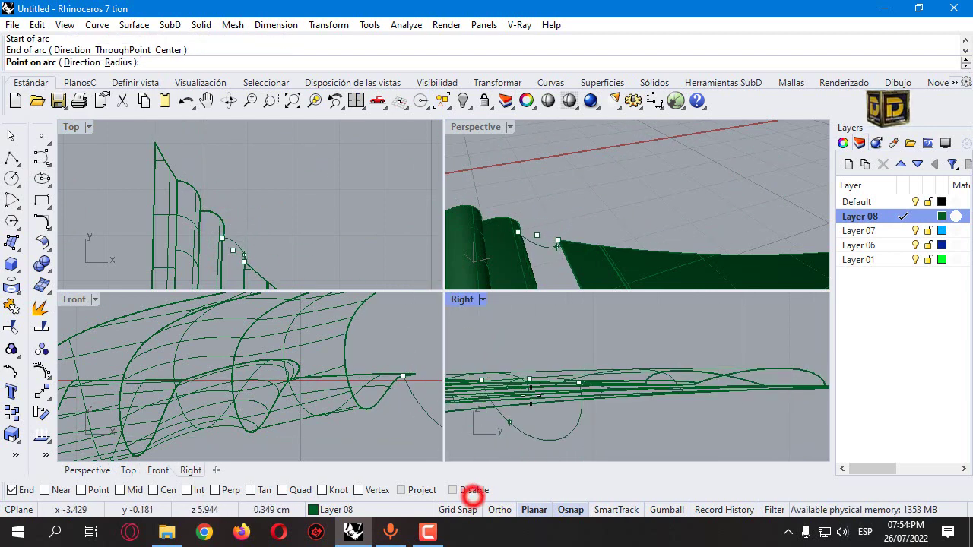
{"action": "left_click", "coordinate": [453, 491]}
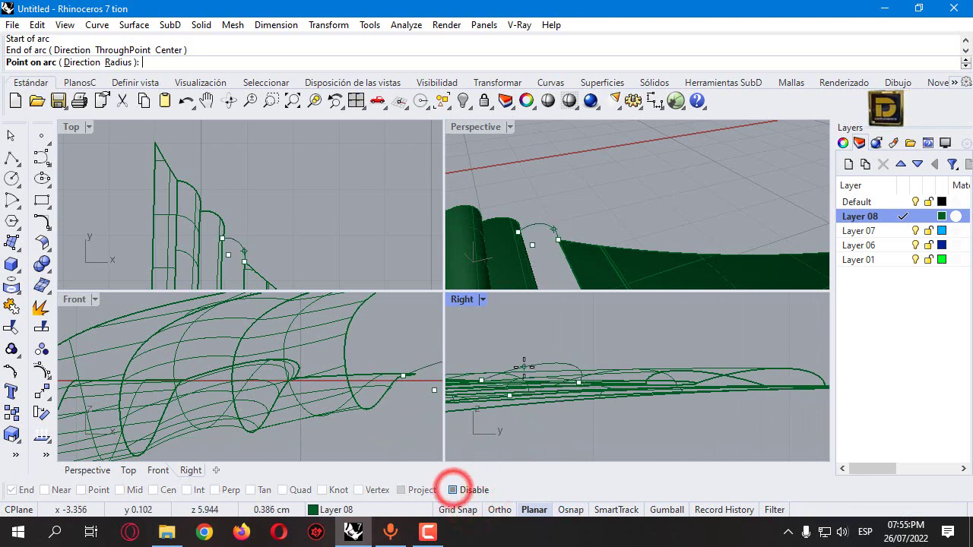
{"action": "left_click", "coordinate": [518, 366]}
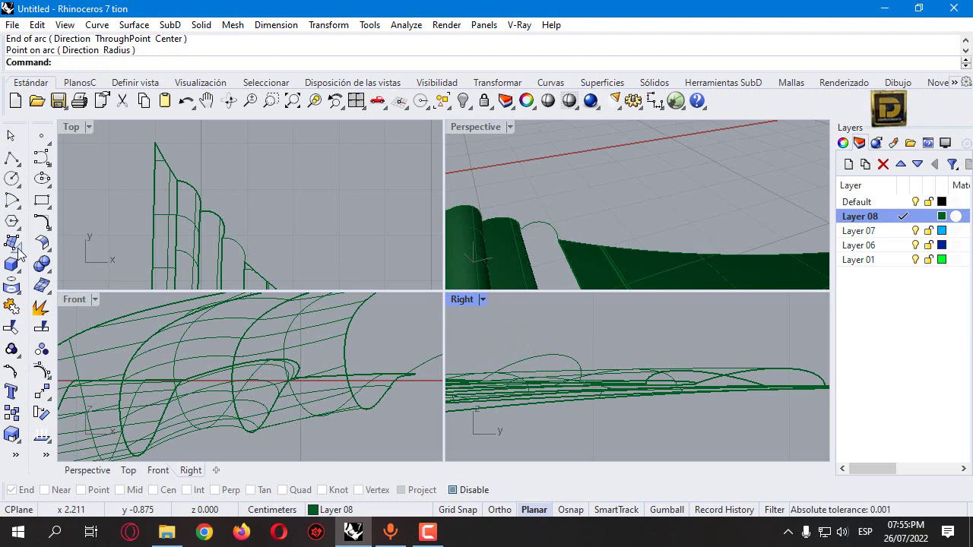
Step: Sweep the third arc along both edges of its gap with Sweep 2 Rails, and delete the visor strip directly inside the new ridge
{"action": "left_click", "coordinate": [17, 247]}
{"action": "left_click", "coordinate": [61, 330]}
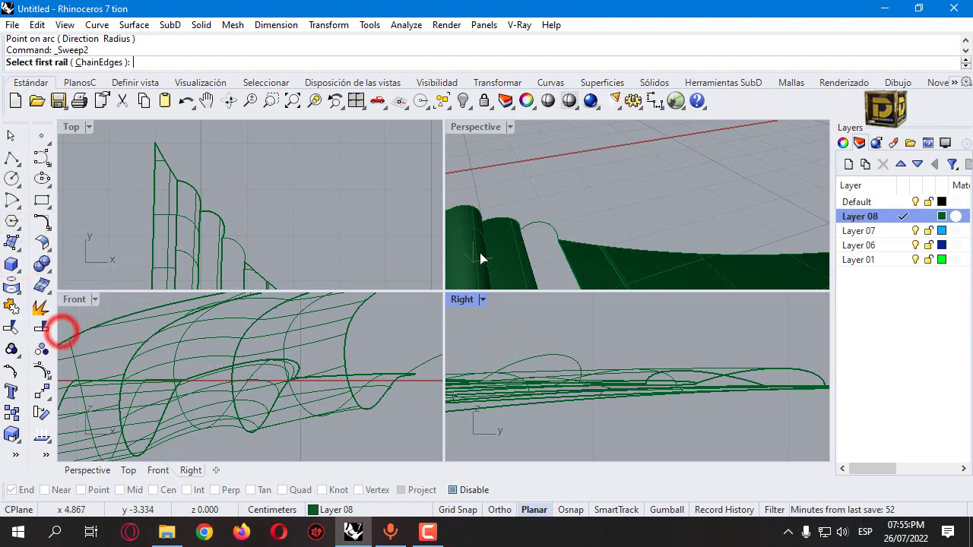
{"action": "left_click", "coordinate": [564, 260]}
{"action": "left_click", "coordinate": [529, 257]}
{"action": "left_click", "coordinate": [536, 228]}
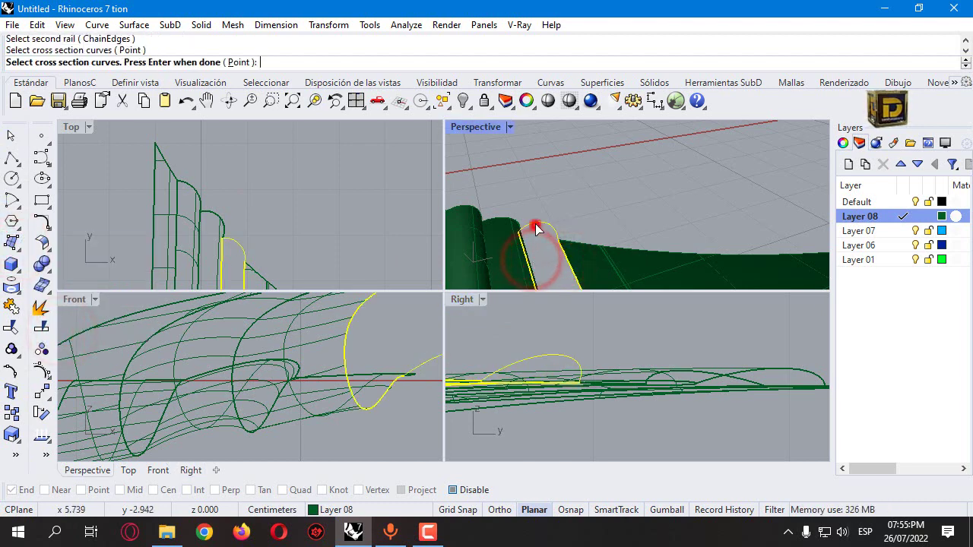
{"action": "key", "text": "Return"}
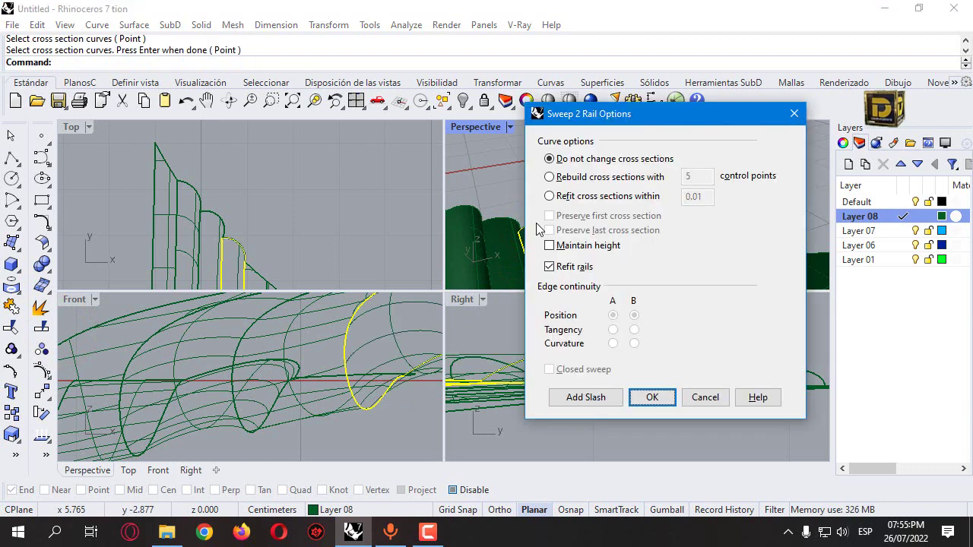
{"action": "left_click", "coordinate": [643, 395]}
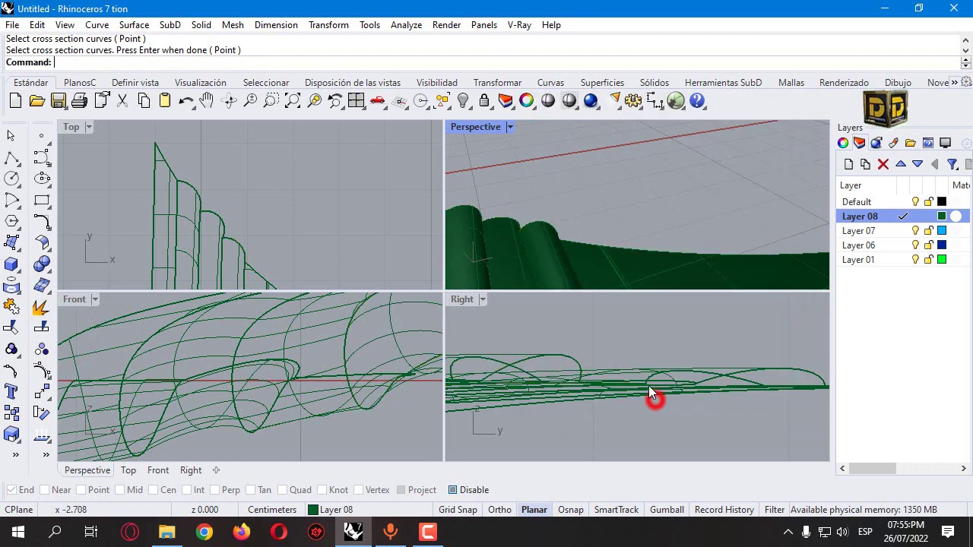
{"action": "left_click", "coordinate": [566, 236]}
{"action": "key", "text": "Delete"}
Step: Re-enable endpoint snapping and draw a fourth raised arc from the remaining visor surface's corner to the third ridge's inner corner
{"action": "left_click", "coordinate": [11, 200]}
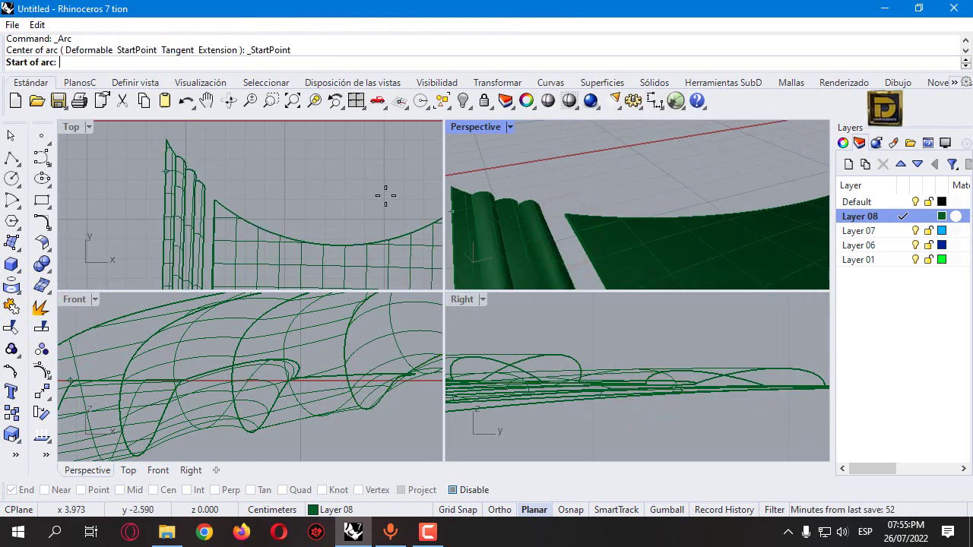
{"action": "left_click", "coordinate": [482, 490]}
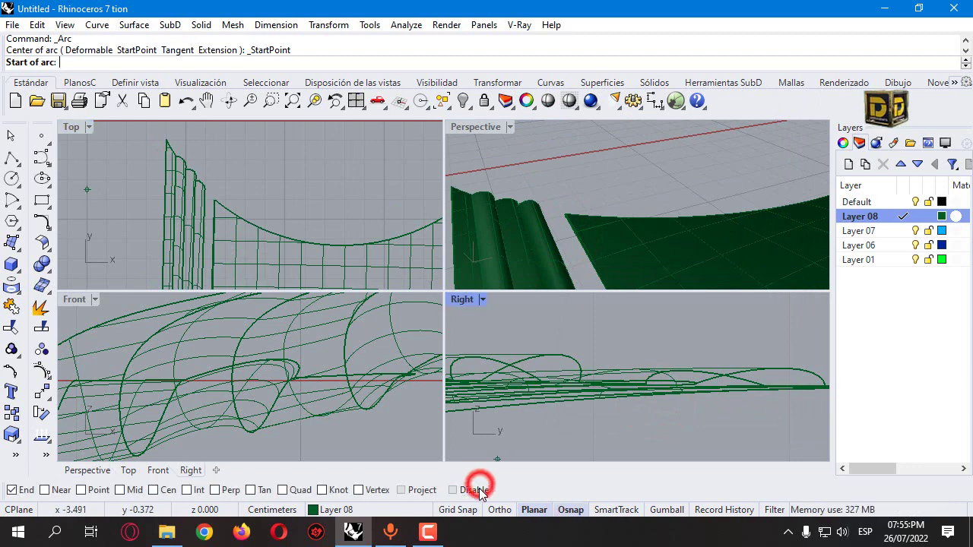
{"action": "left_click", "coordinate": [22, 489]}
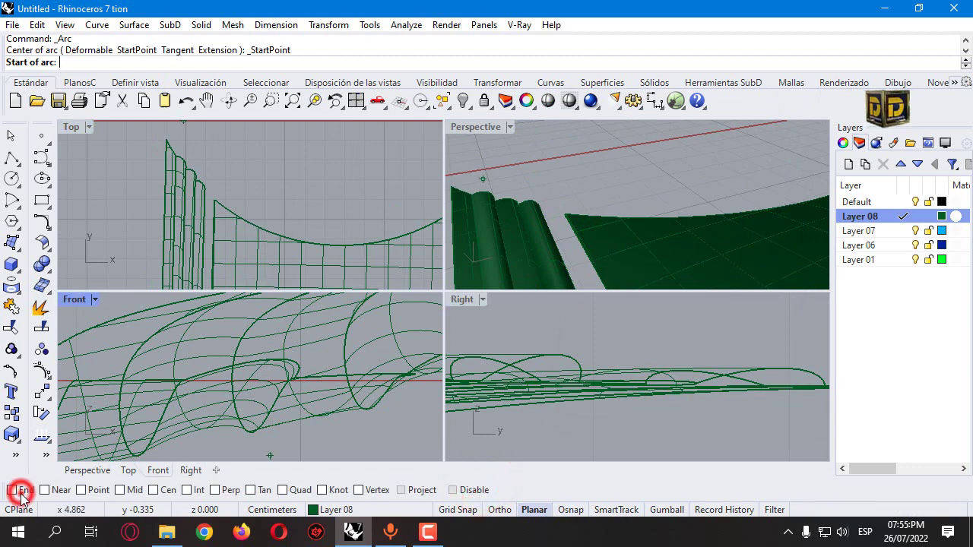
{"action": "left_click", "coordinate": [565, 208]}
{"action": "left_click", "coordinate": [211, 192]}
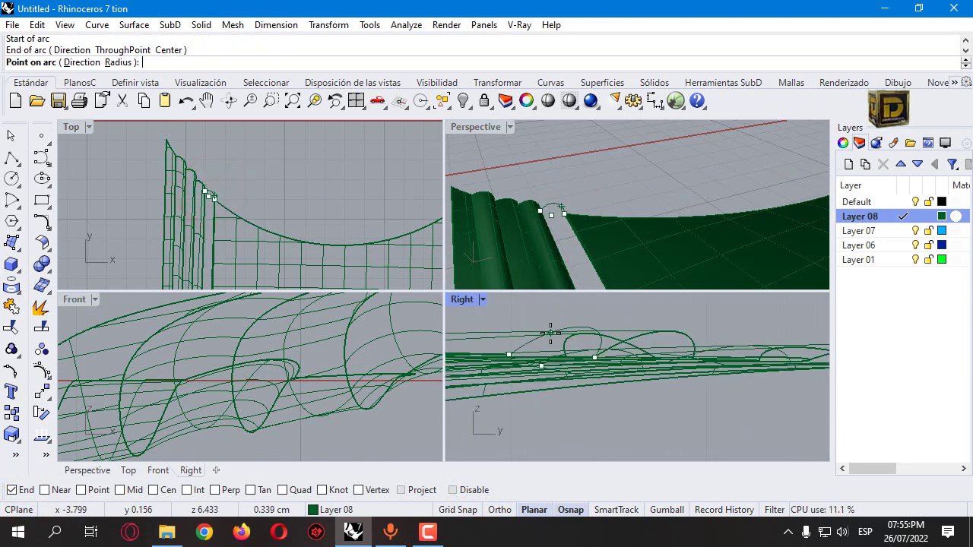
{"action": "left_click", "coordinate": [545, 343]}
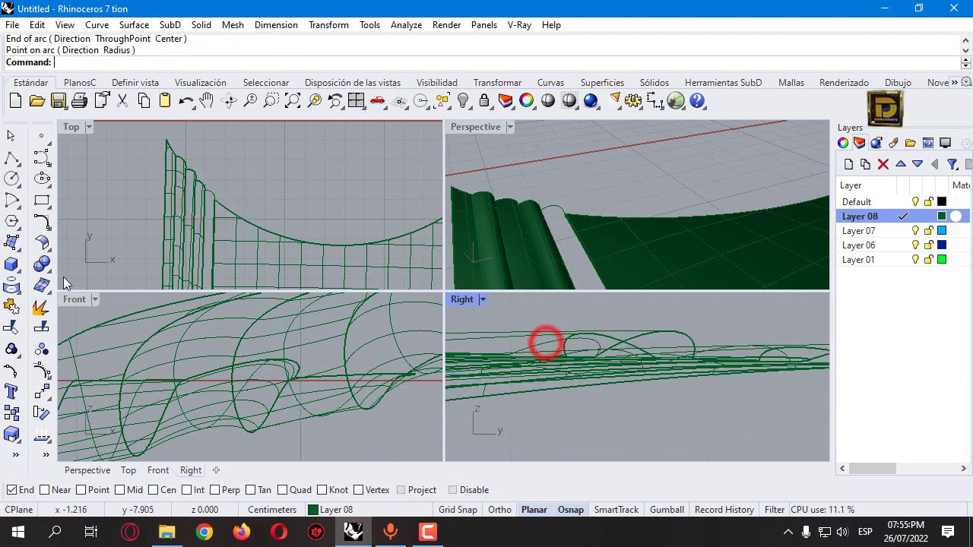
Step: Sweep the fourth arc along the last gap's two facing edges with Sweep 2 Rails, keeping the default options
{"action": "left_click", "coordinate": [12, 241]}
{"action": "left_click", "coordinate": [55, 319]}
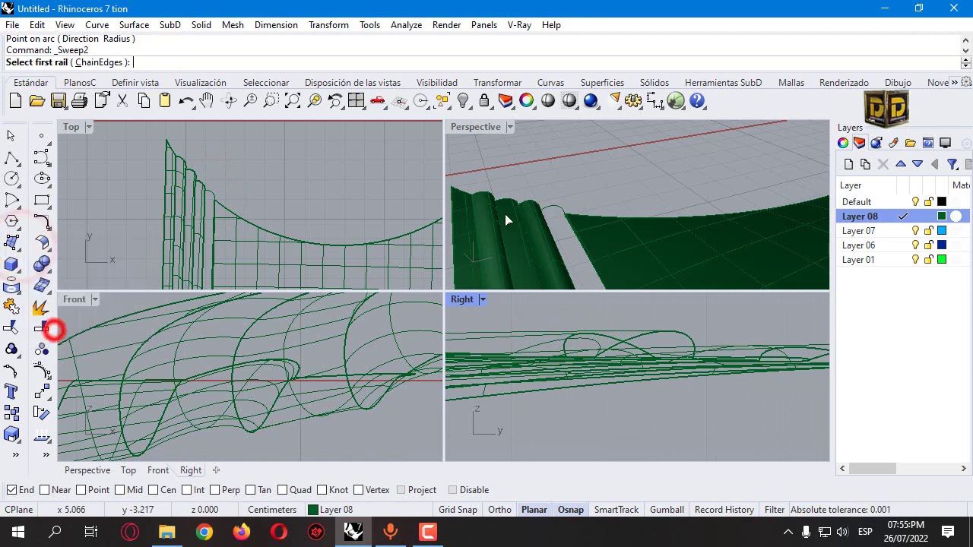
{"action": "left_click", "coordinate": [574, 233]}
{"action": "left_click", "coordinate": [556, 245]}
{"action": "left_click", "coordinate": [555, 201]}
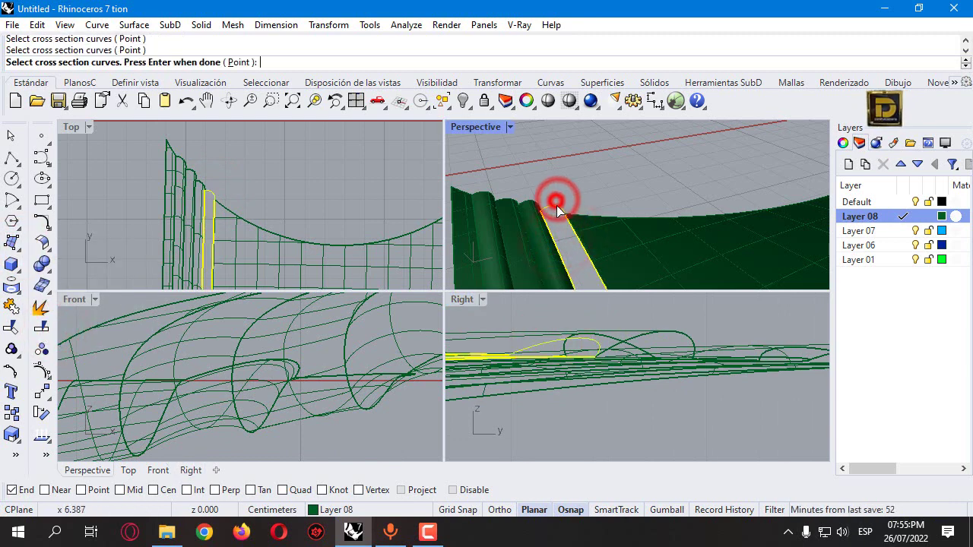
{"action": "key", "text": "Return"}
{"action": "key", "text": "Return"}
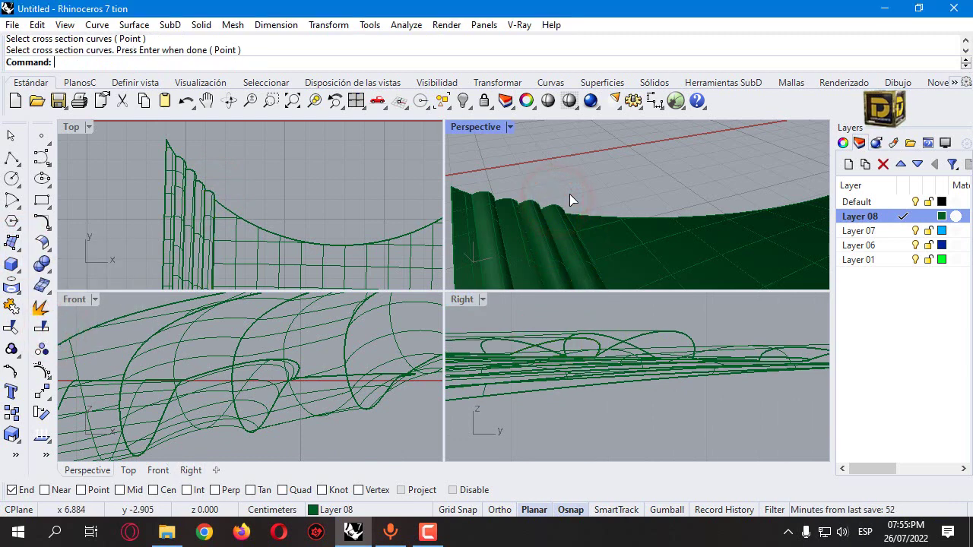
Step: Show all hidden objects and inspect the ridged visor together with the cap's crown
{"action": "double_click", "coordinate": [494, 128]}
{"action": "right_click_drag", "start_coordinate": [434, 190], "coordinate": [409, 268]}
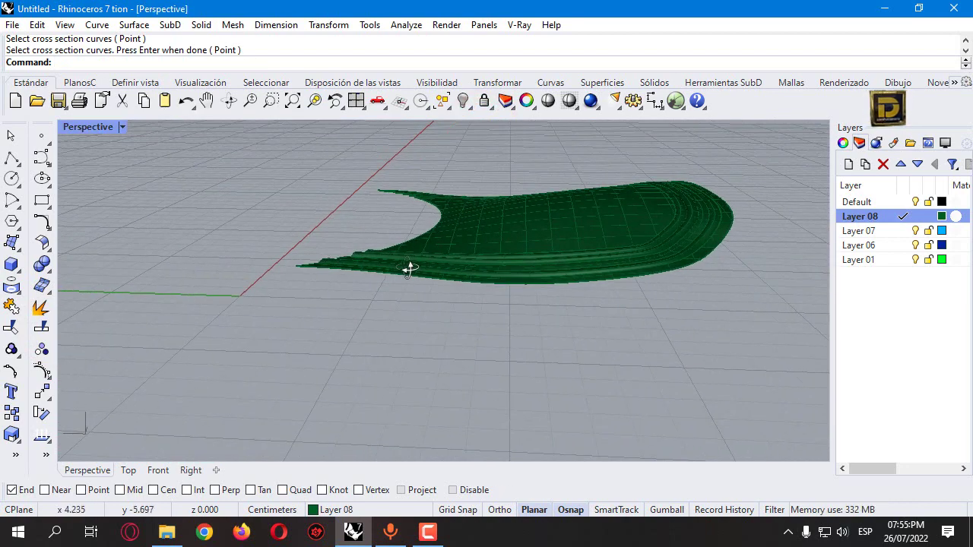
{"action": "left_click", "coordinate": [463, 101]}
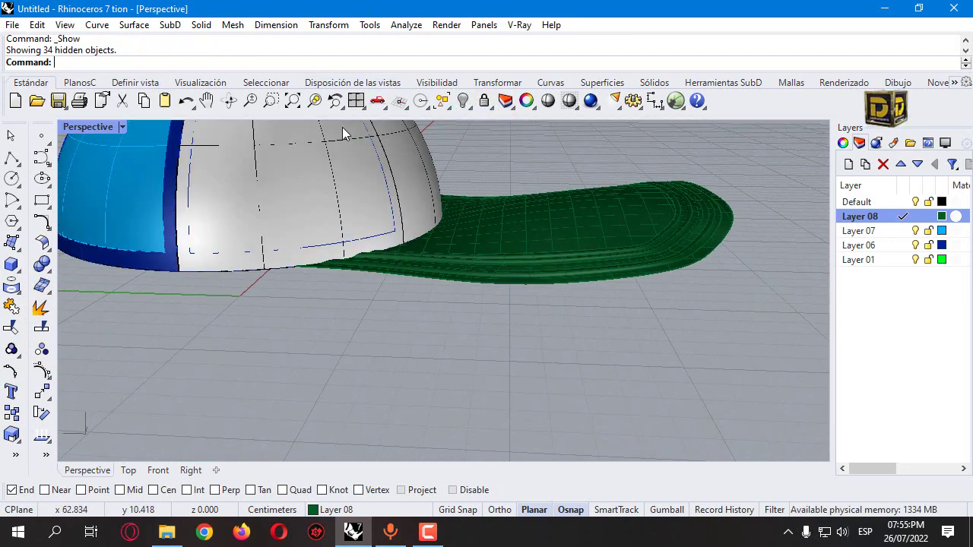
{"action": "scroll", "coordinate": [324, 194], "scroll_direction": "down", "scroll_amount": 3}
{"action": "right_click_drag", "start_coordinate": [426, 251], "coordinate": [462, 243]}
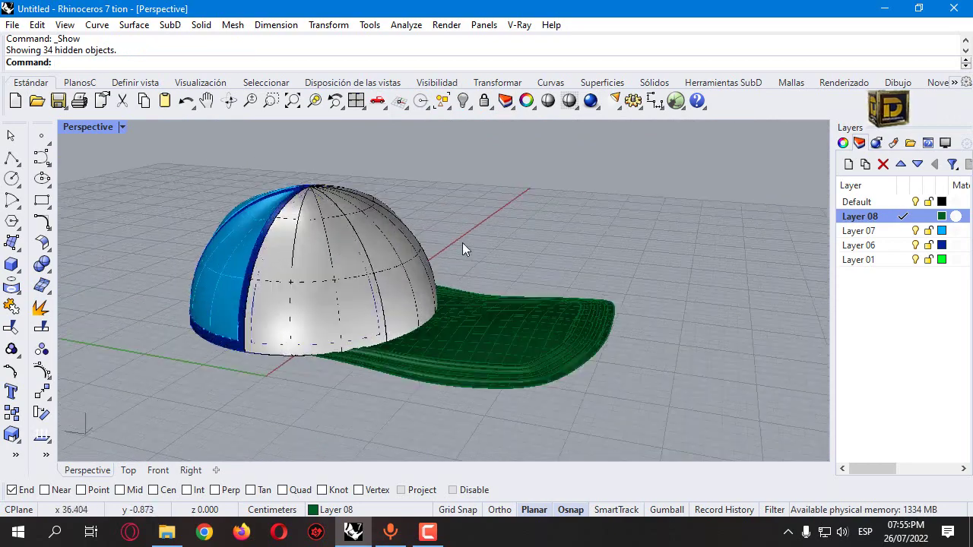
{"action": "scroll", "coordinate": [339, 300], "scroll_direction": "up", "scroll_amount": 3}
{"action": "right_click_drag", "start_coordinate": [339, 299], "coordinate": [428, 249]}
{"action": "double_click", "coordinate": [88, 127]}
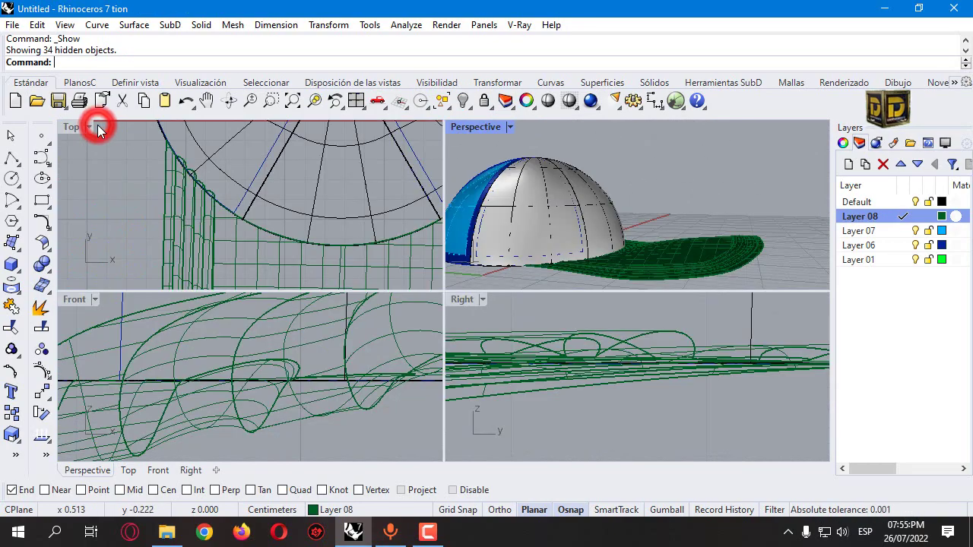
Step: Start a polyline and add a magenta Layer 09 as the current layer for it
{"action": "left_click", "coordinate": [11, 157]}
{"action": "scroll", "coordinate": [240, 213], "scroll_direction": "up", "scroll_amount": 4}
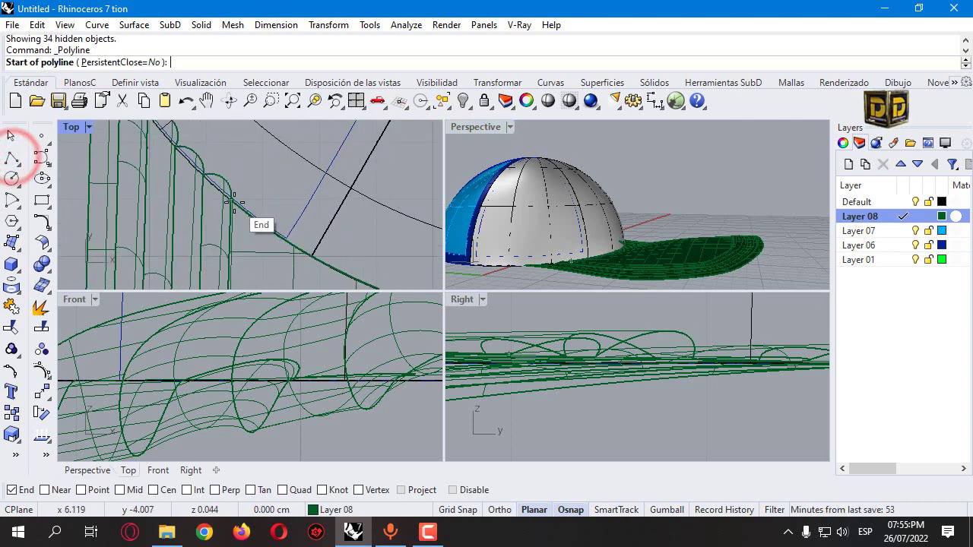
{"action": "left_click", "coordinate": [848, 164]}
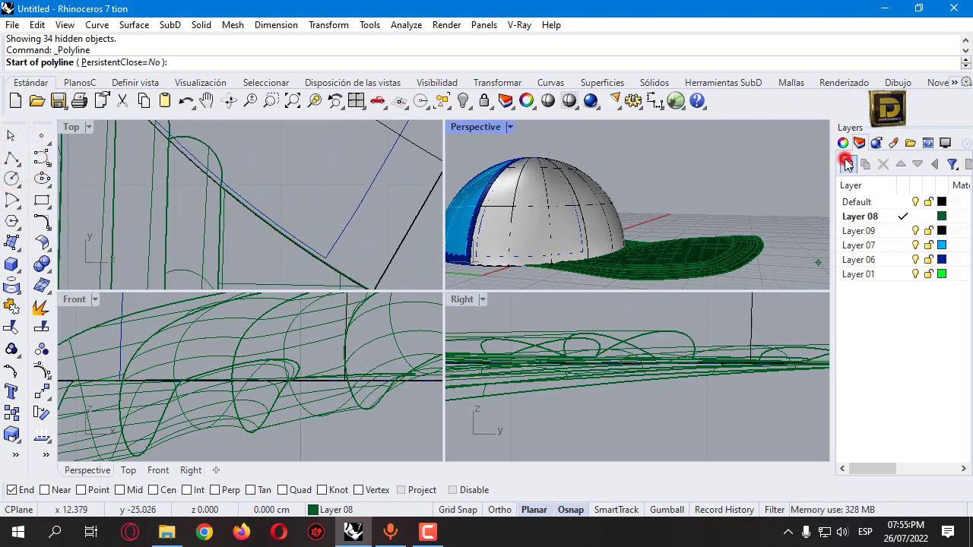
{"action": "left_click", "coordinate": [943, 231]}
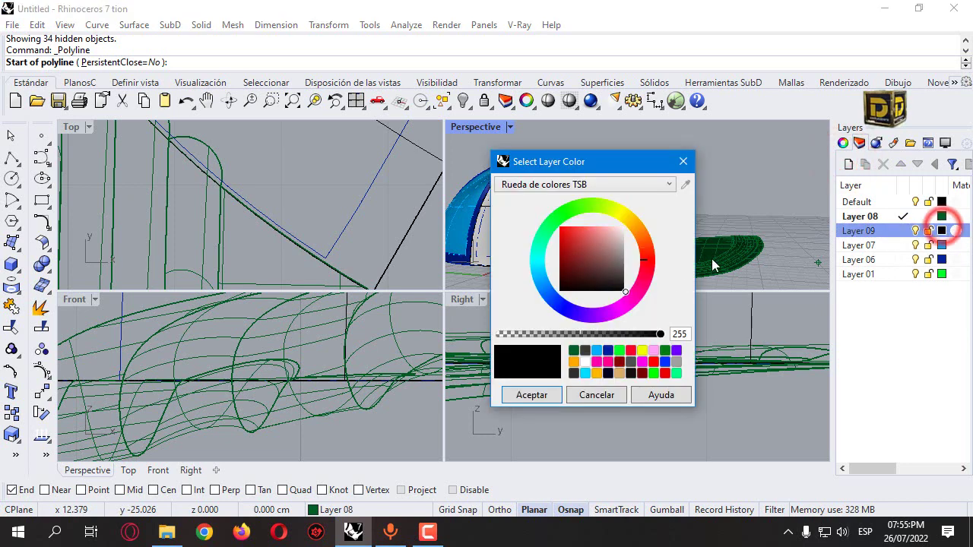
{"action": "left_click", "coordinate": [642, 362]}
{"action": "left_click", "coordinate": [532, 393]}
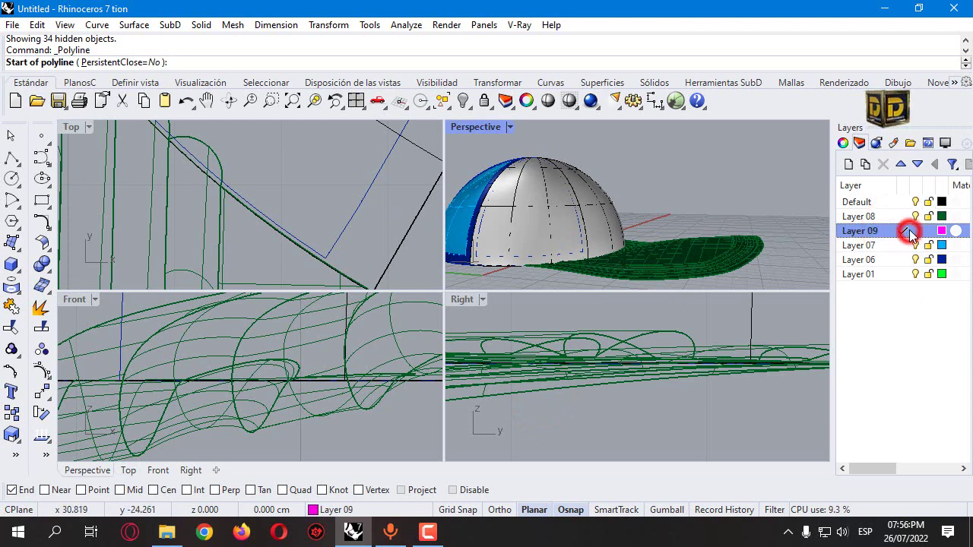
Step: Draw a straight stitch line about 0.1 cm long on the visor, just inside the innermost ridge near the crown's edge
{"action": "scroll", "coordinate": [232, 202], "scroll_direction": "up", "scroll_amount": 1}
{"action": "left_click", "coordinate": [226, 201]}
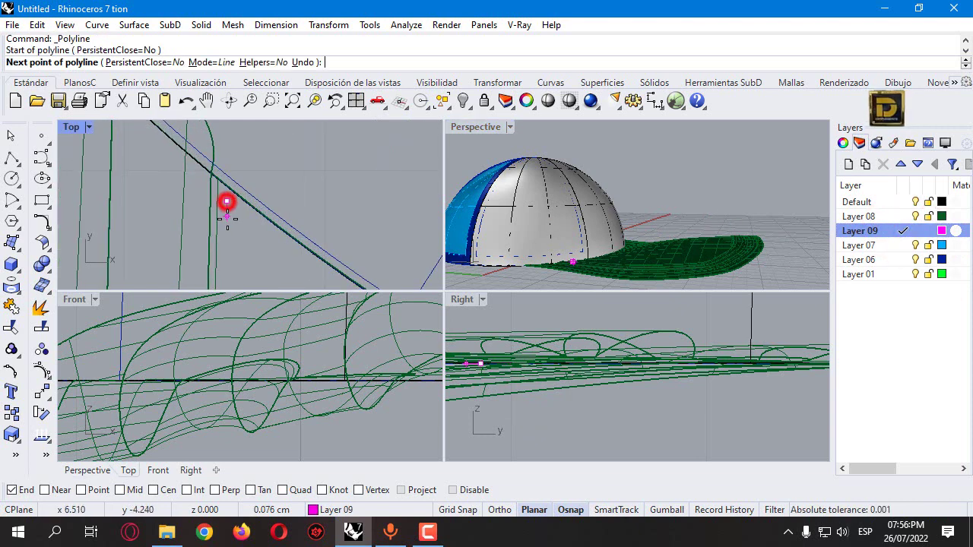
{"action": "left_click", "coordinate": [227, 219]}
{"action": "right_click", "coordinate": [228, 219]}
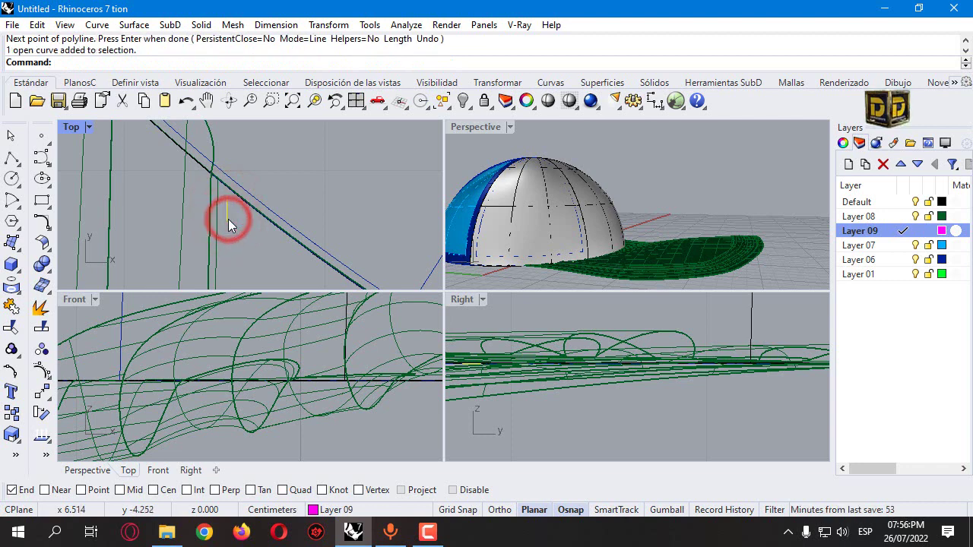
Step: Pipe the short stitch line with a start radius of about 0.02 cm and an end radius of about 0.015 cm
{"action": "key", "text": "Return"}
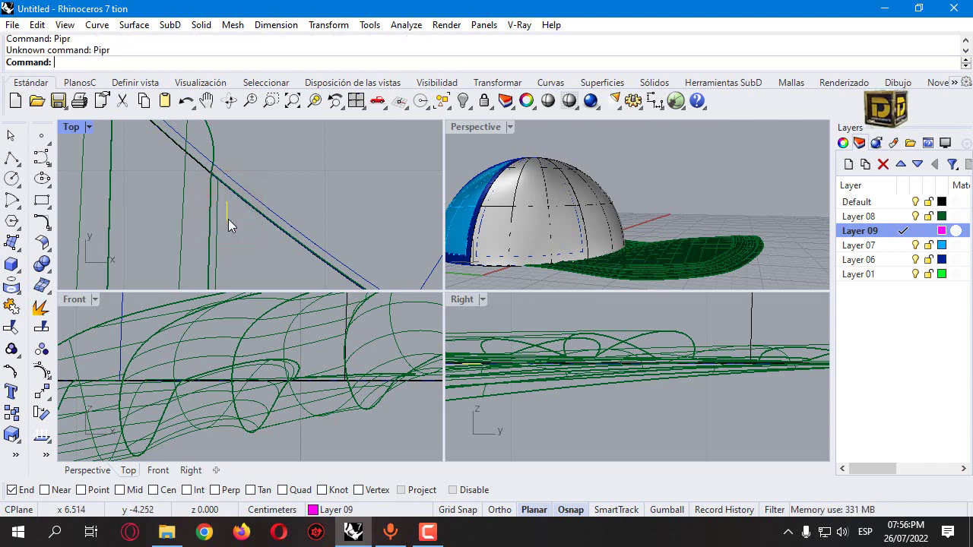
{"action": "type", "text": "Pipe"}
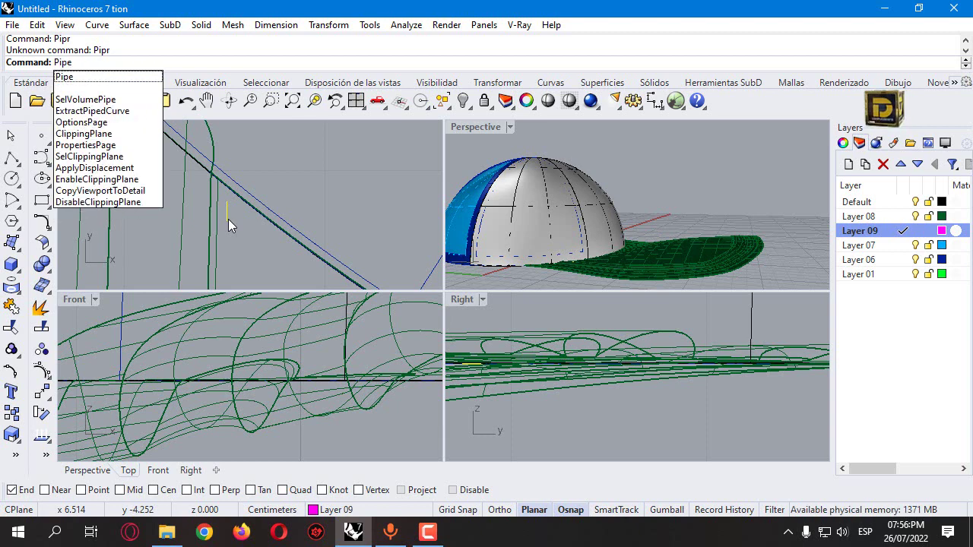
{"action": "key", "text": "Return"}
{"action": "scroll", "coordinate": [228, 219], "scroll_direction": "up", "scroll_amount": 2}
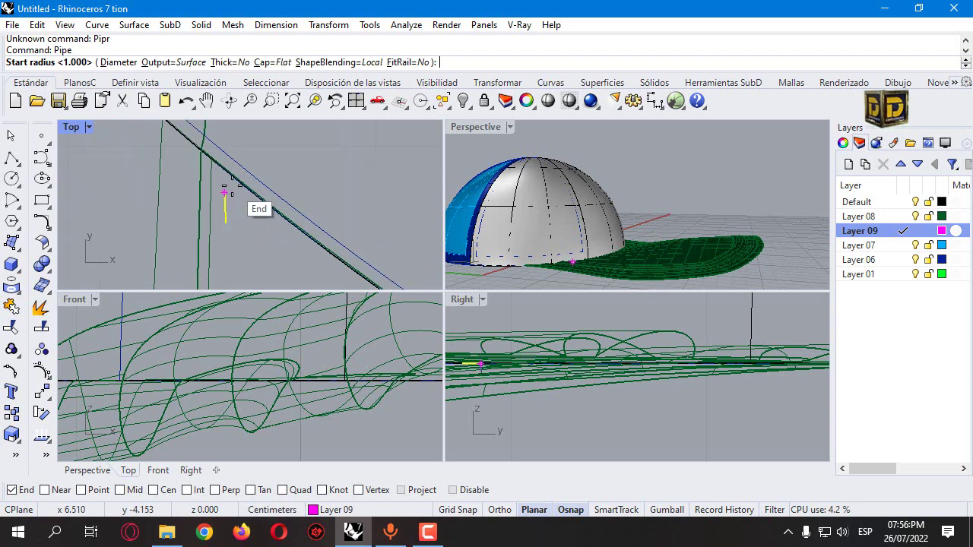
{"action": "scroll", "coordinate": [235, 192], "scroll_direction": "up", "scroll_amount": 1}
{"action": "scroll", "coordinate": [229, 193], "scroll_direction": "up", "scroll_amount": 1}
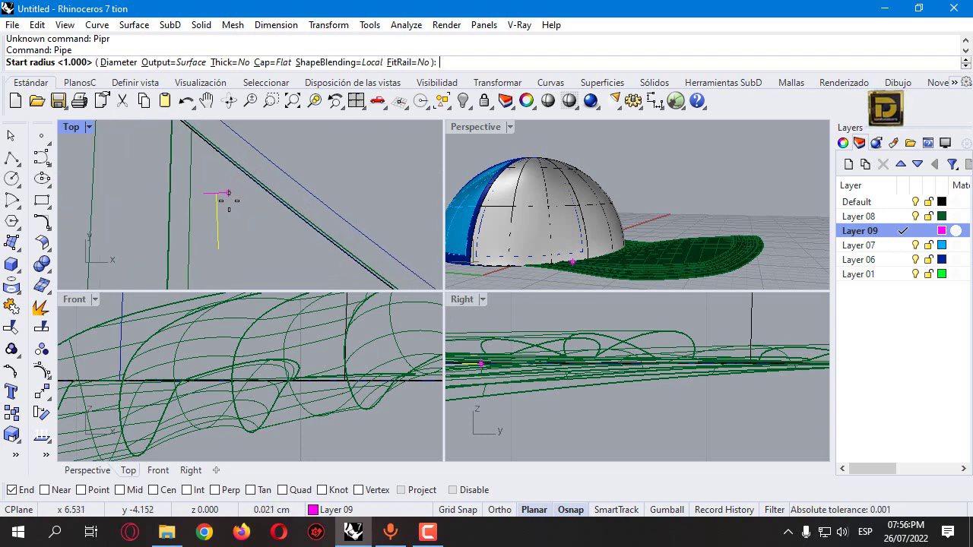
{"action": "scroll", "coordinate": [226, 201], "scroll_direction": "up", "scroll_amount": 1}
{"action": "left_click", "coordinate": [228, 201]}
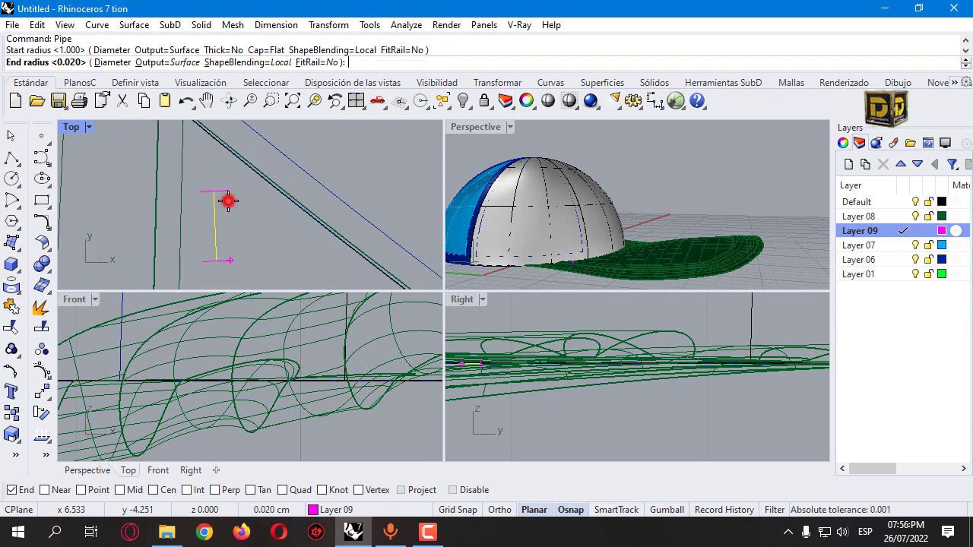
{"action": "left_click", "coordinate": [227, 240]}
{"action": "key", "text": "Return"}
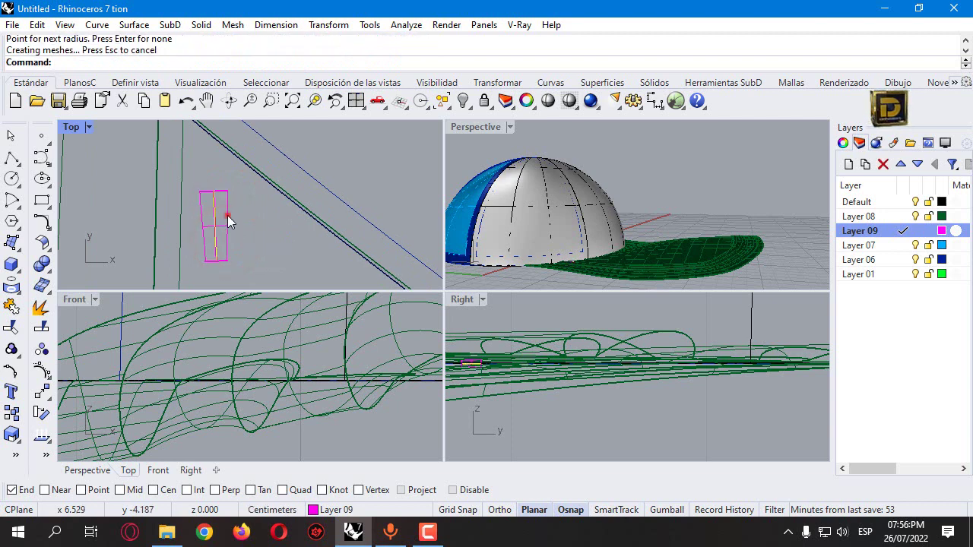
{"action": "scroll", "coordinate": [555, 244], "scroll_direction": "up", "scroll_amount": 4}
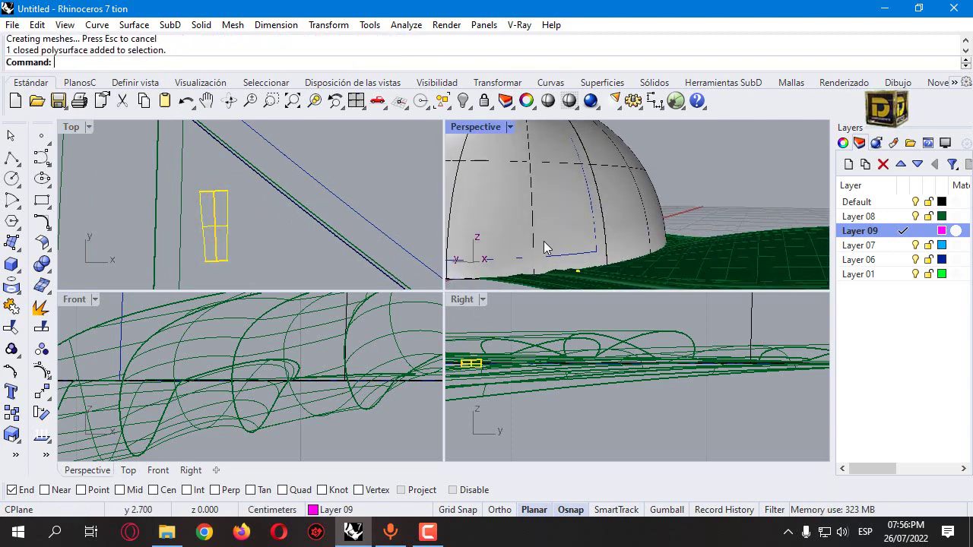
{"action": "scroll", "coordinate": [544, 241], "scroll_direction": "up", "scroll_amount": 5}
{"action": "key", "text": "Return"}
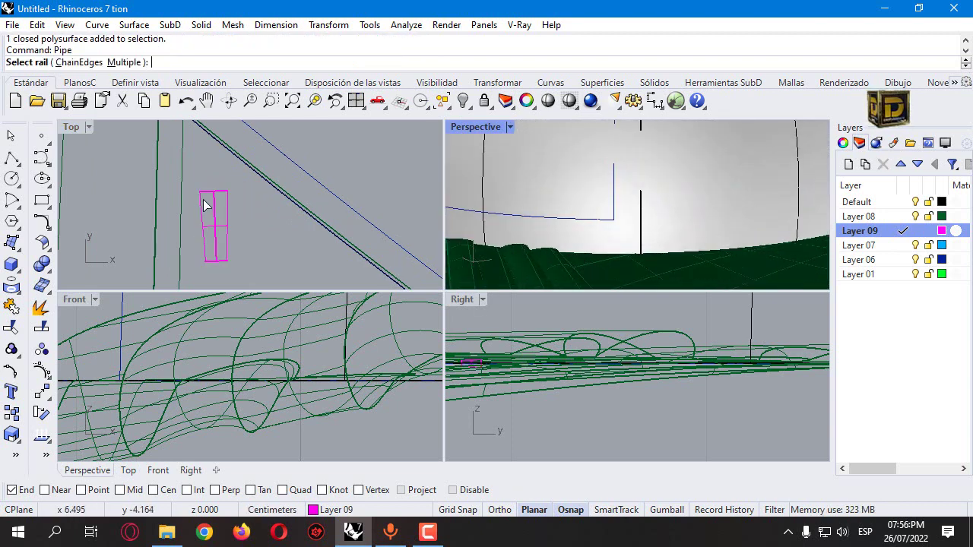
{"action": "left_click", "coordinate": [204, 201]}
{"action": "left_click", "coordinate": [216, 202]}
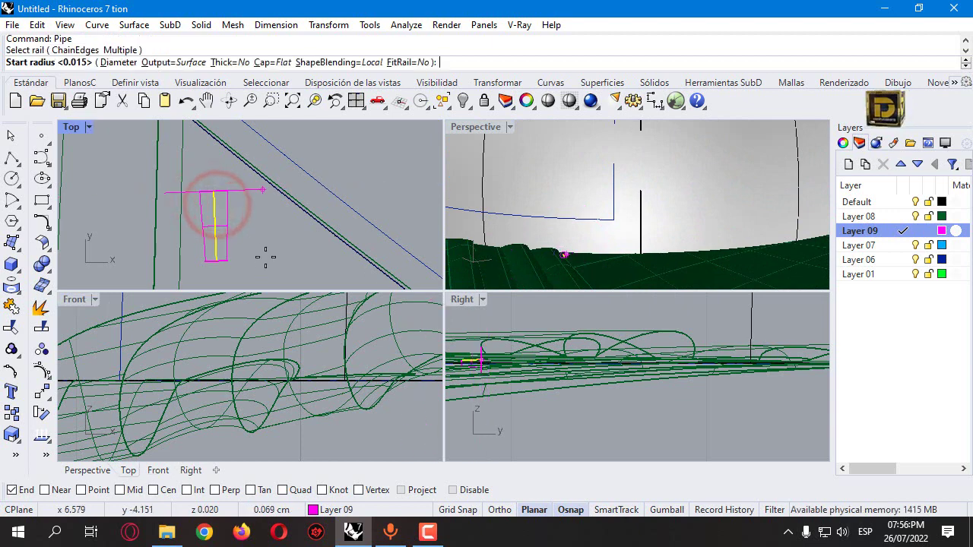
{"action": "key", "text": "Return"}
Step: Raise the piped stitch slightly onto the visor surface and shift it closer to the innermost ridge's edge
{"action": "scroll", "coordinate": [523, 355], "scroll_direction": "down", "scroll_amount": 2}
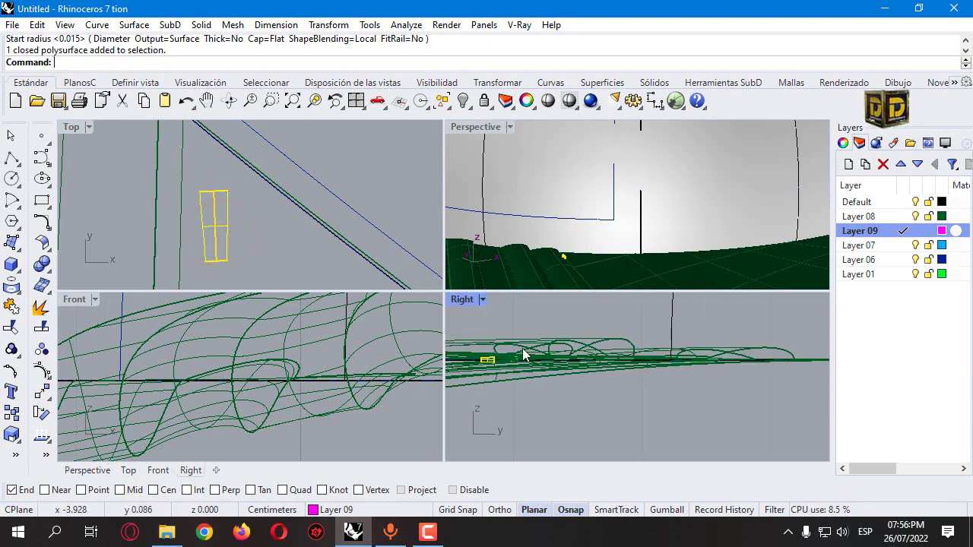
{"action": "scroll", "coordinate": [523, 354], "scroll_direction": "up", "scroll_amount": 3}
{"action": "left_click", "coordinate": [488, 359]}
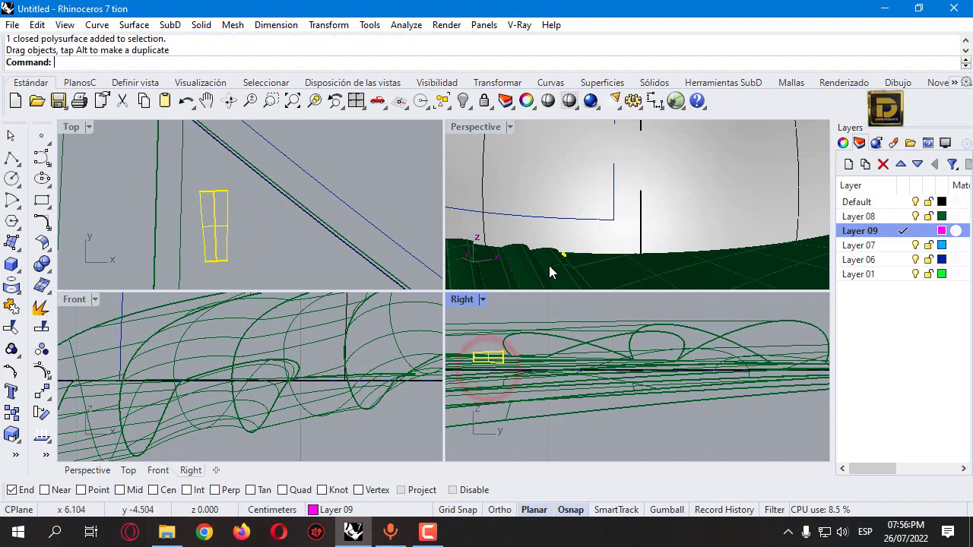
{"action": "left_click", "coordinate": [562, 287]}
{"action": "right_click_drag", "start_coordinate": [563, 287], "coordinate": [560, 256]}
{"action": "scroll", "coordinate": [563, 257], "scroll_direction": "up", "scroll_amount": 2}
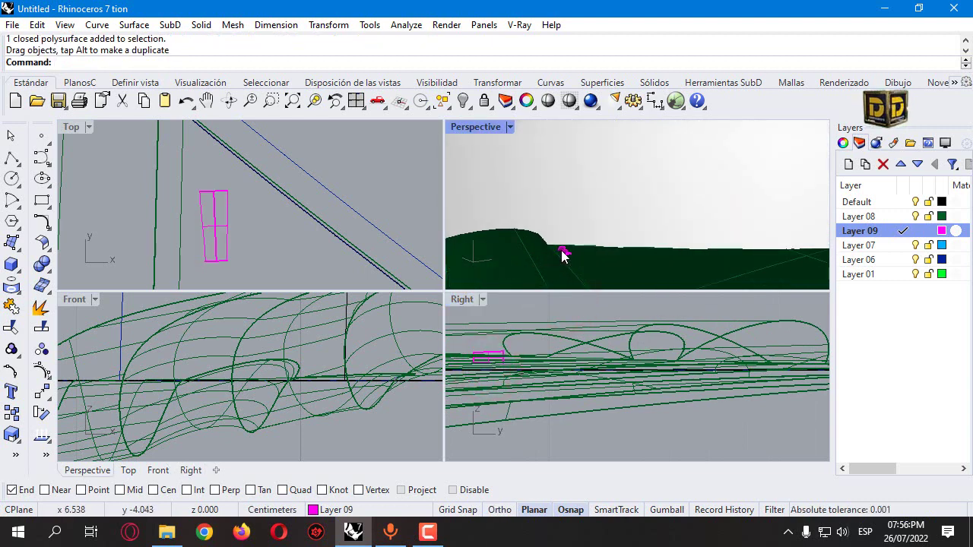
{"action": "left_click", "coordinate": [562, 257]}
{"action": "key", "text": "Escape"}
{"action": "left_click_drag", "start_coordinate": [203, 201], "coordinate": [190, 235]}
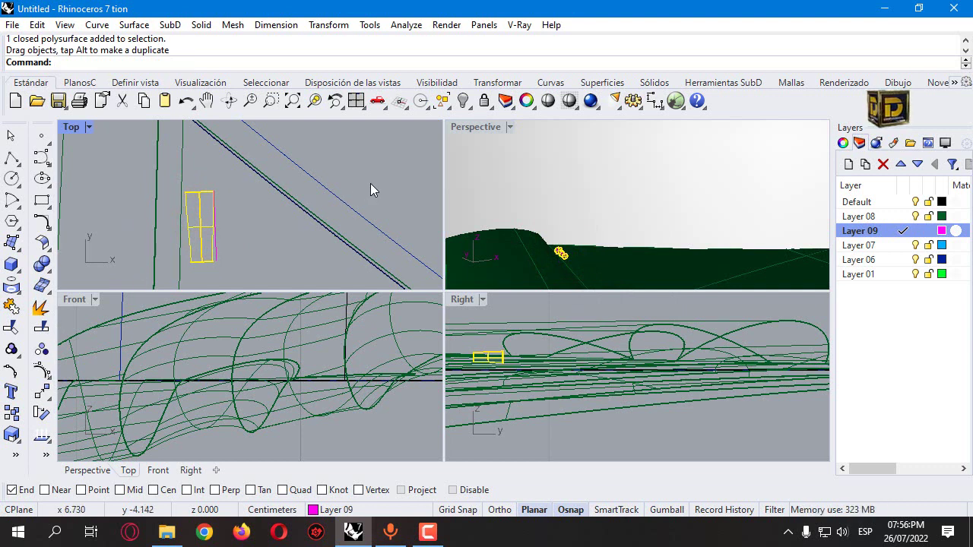
Step: Start an array along a curve for the piped stitch, using the innermost ridge's surface edge as the path
{"action": "left_click", "coordinate": [207, 213]}
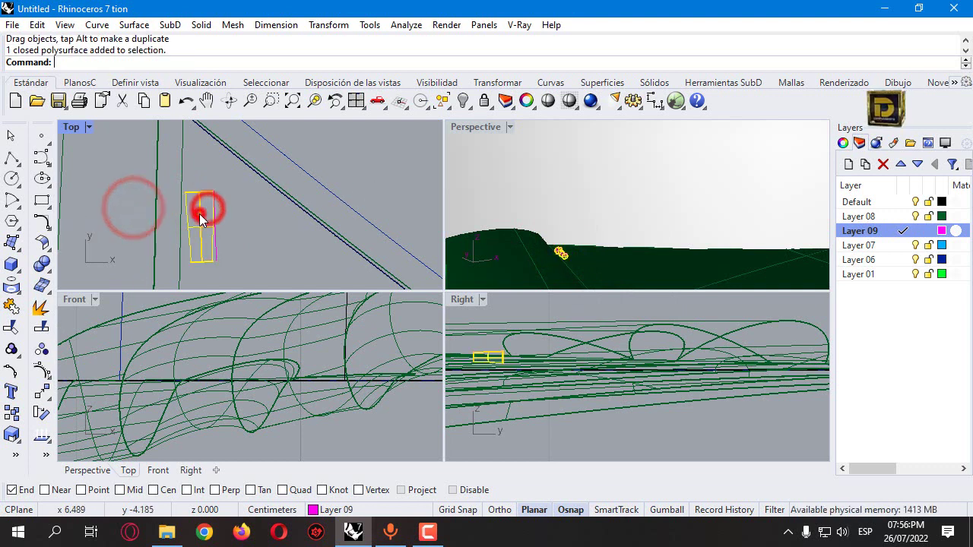
{"action": "left_click", "coordinate": [46, 437]}
{"action": "left_click", "coordinate": [43, 396]}
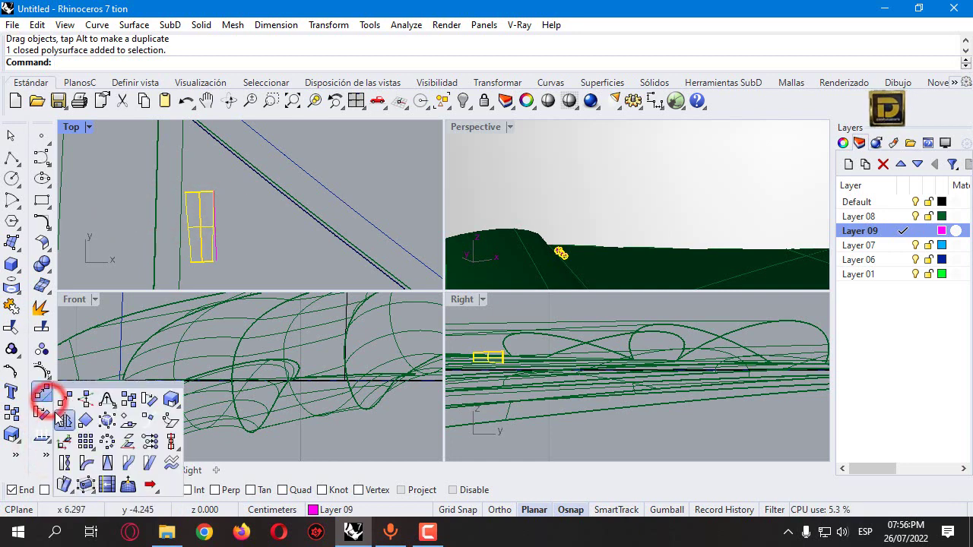
{"action": "left_click", "coordinate": [128, 463]}
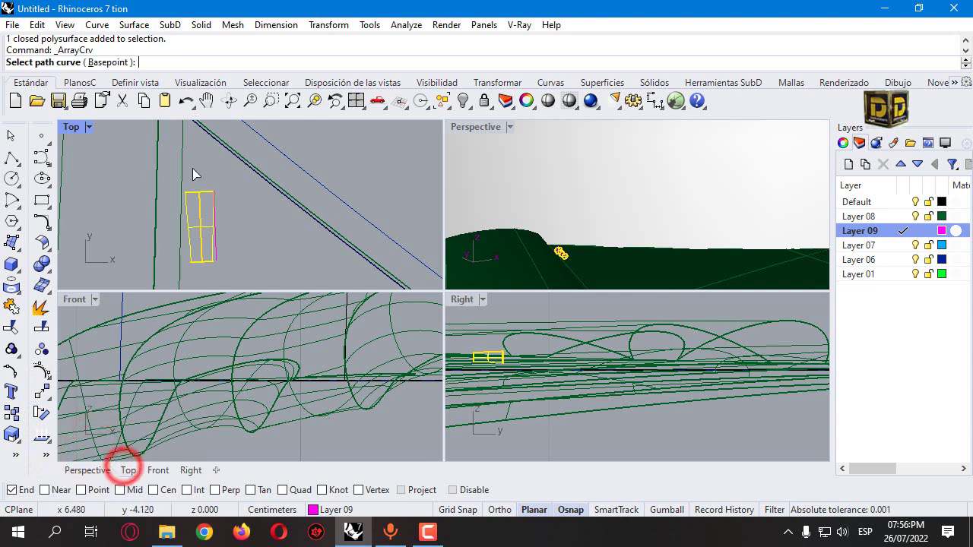
{"action": "left_click", "coordinate": [184, 164]}
{"action": "left_click", "coordinate": [159, 169]}
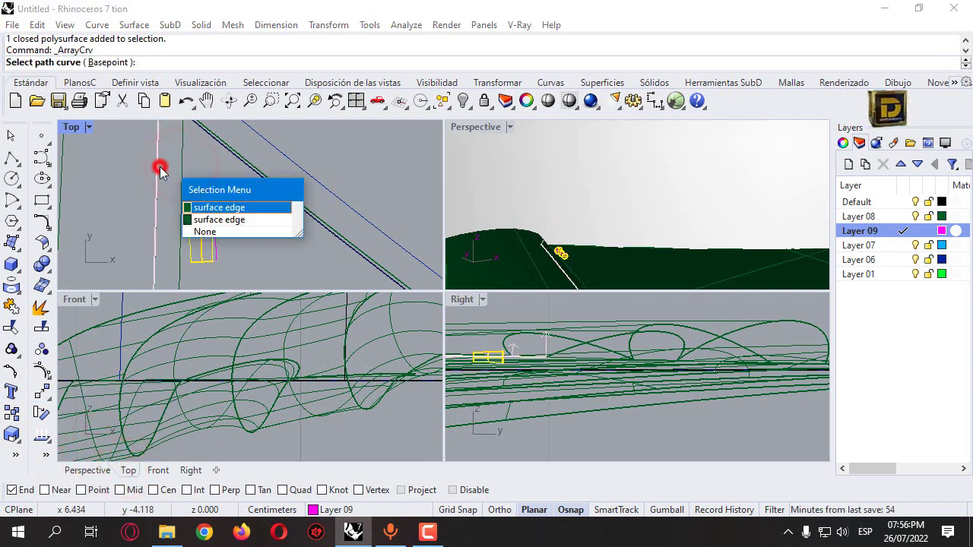
{"action": "left_click", "coordinate": [202, 207]}
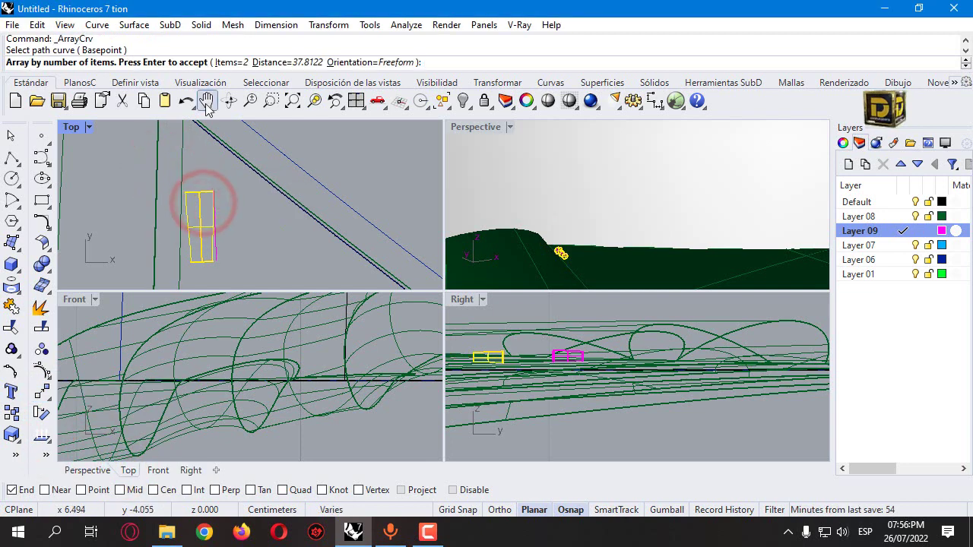
Step: Try 50 and 80 items for the stitch array along the ridge edge
{"action": "left_click", "coordinate": [238, 63]}
{"action": "type", "text": "50"}
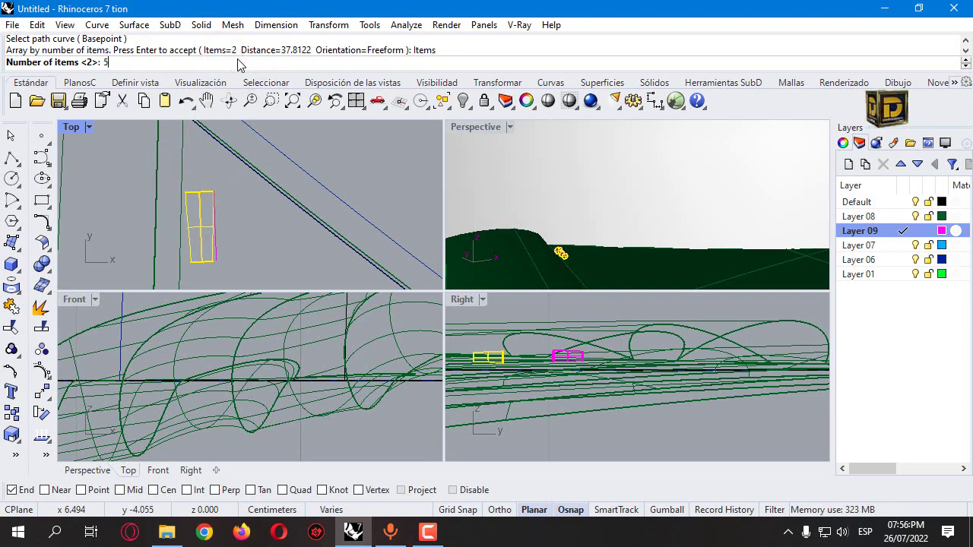
{"action": "key", "text": "Return"}
{"action": "scroll", "coordinate": [247, 187], "scroll_direction": "down", "scroll_amount": 10}
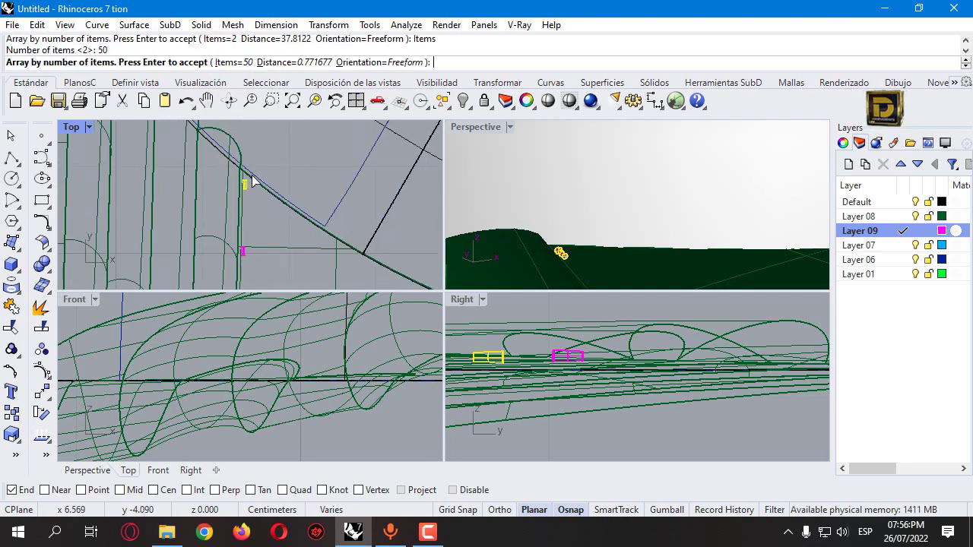
{"action": "left_click", "coordinate": [236, 63]}
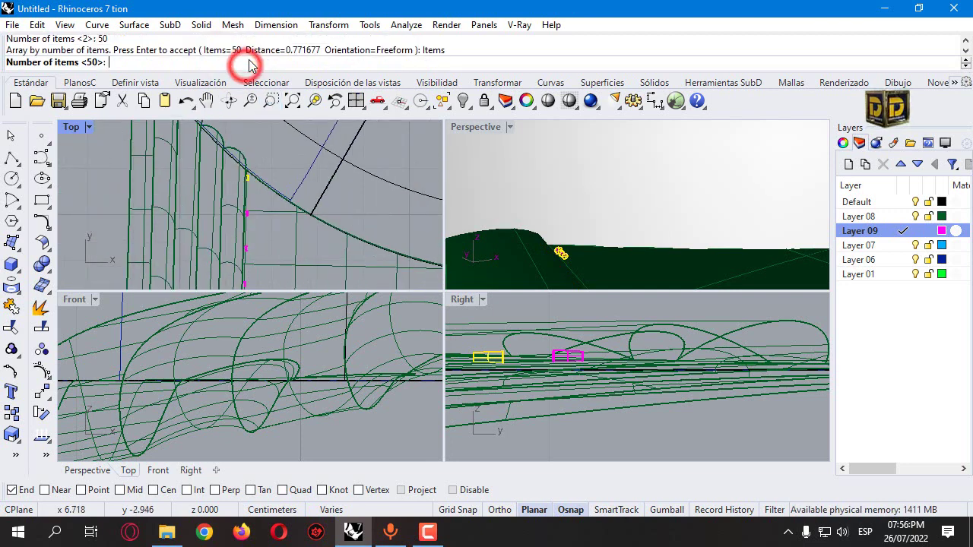
{"action": "type", "text": "80"}
{"action": "key", "text": "Return"}
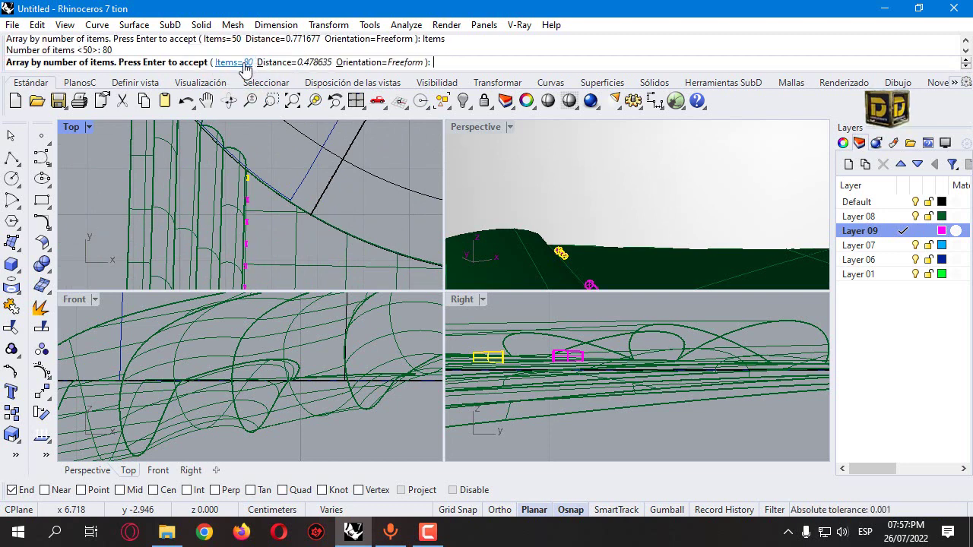
Step: Set the stitch array to 120 items and accept it along the innermost ridge's edge
{"action": "left_click", "coordinate": [244, 64]}
{"action": "type", "text": "120"}
{"action": "key", "text": "Return"}
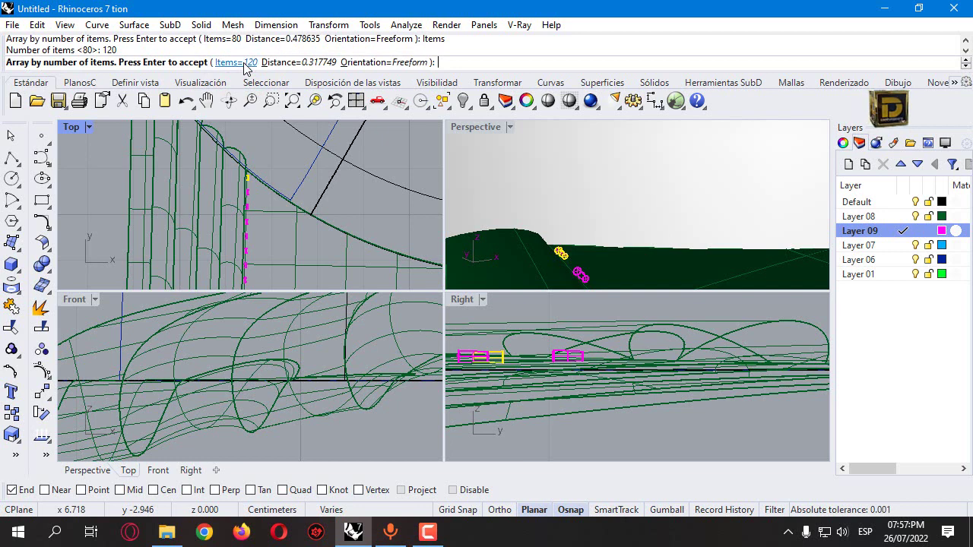
{"action": "key", "text": "Return"}
{"action": "right_click_drag", "start_coordinate": [598, 149], "coordinate": [652, 208]}
{"action": "scroll", "coordinate": [573, 217], "scroll_direction": "up", "scroll_amount": 4}
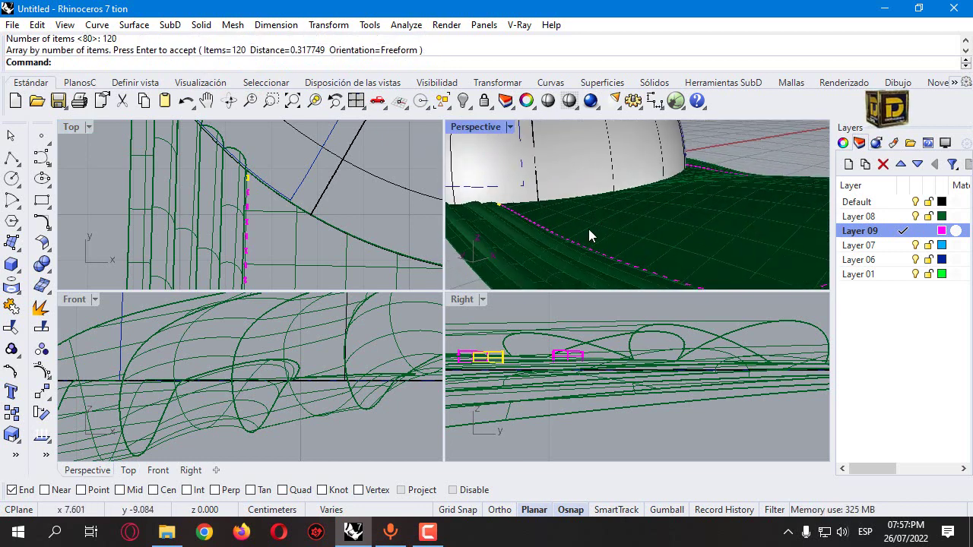
Step: Copy the first piped stitch onto the seam between the two innermost ridges, near the crown's edge
{"action": "left_click", "coordinate": [11, 413]}
{"action": "left_click", "coordinate": [243, 219]}
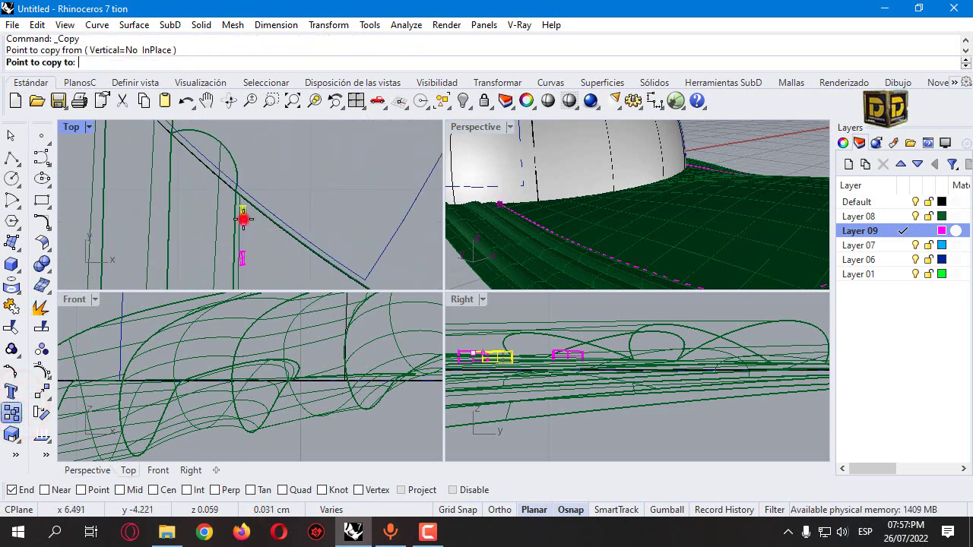
{"action": "right_click", "coordinate": [169, 152]}
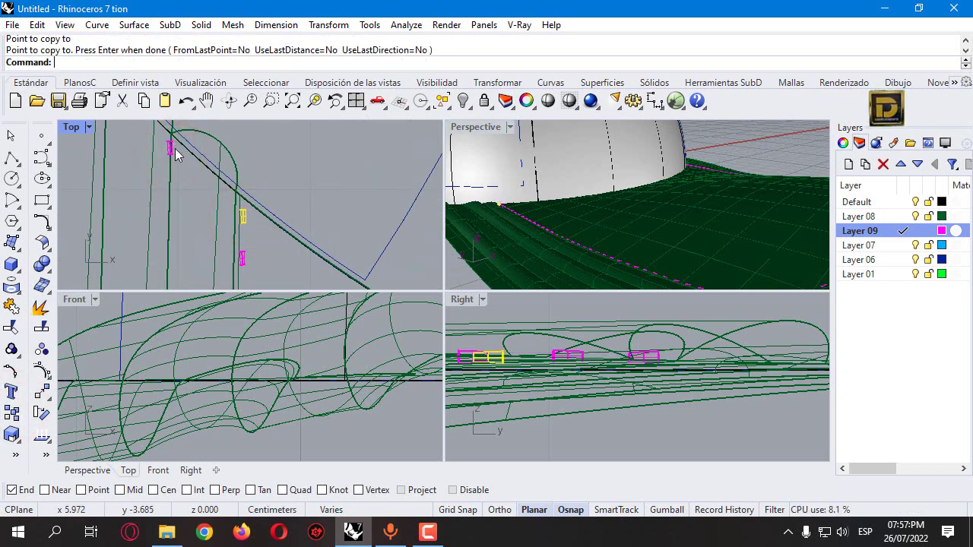
{"action": "left_click_drag", "start_coordinate": [175, 162], "coordinate": [175, 161]}
{"action": "scroll", "coordinate": [577, 217], "scroll_direction": "up", "scroll_amount": 3}
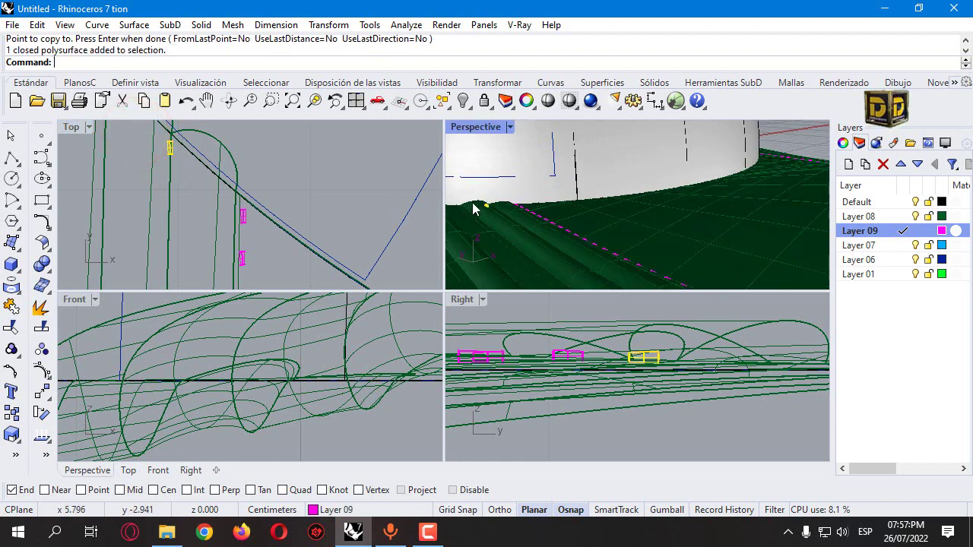
{"action": "scroll", "coordinate": [563, 205], "scroll_direction": "up", "scroll_amount": 2}
{"action": "right_click", "coordinate": [373, 177]}
{"action": "key", "text": "Escape"}
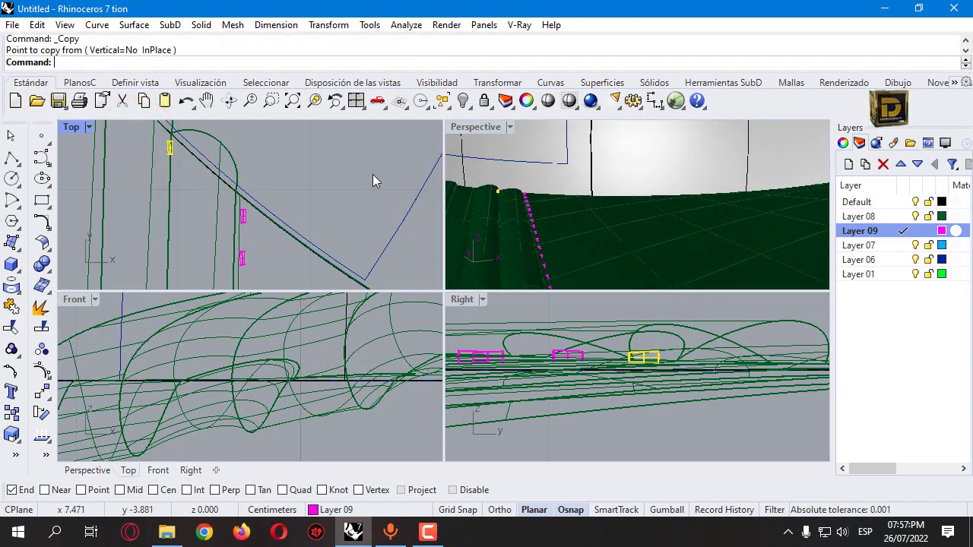
Step: Raise the copied stitch to the ridge surface and shift it just beside the seam, clear of the crown's edge
{"action": "left_click", "coordinate": [372, 174]}
{"action": "left_click", "coordinate": [169, 146]}
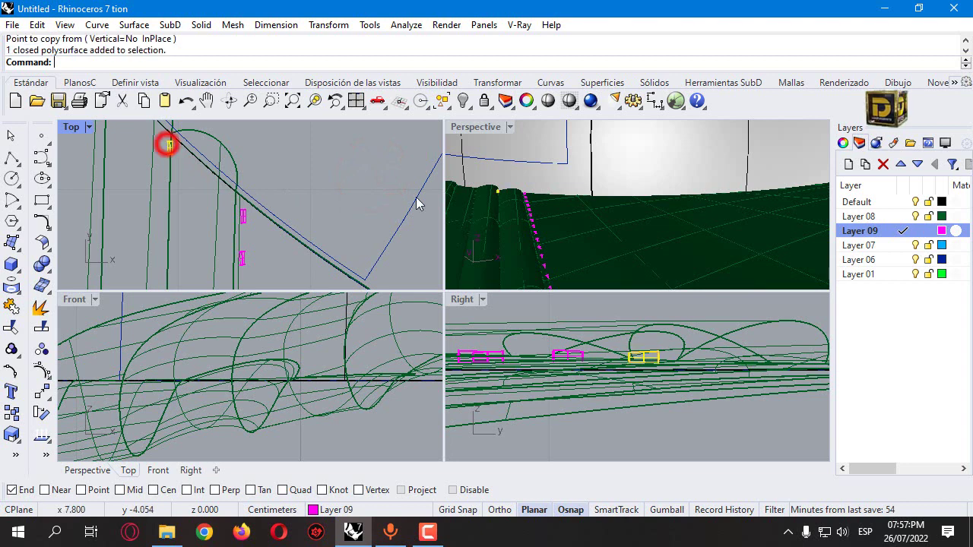
{"action": "scroll", "coordinate": [658, 365], "scroll_direction": "up", "scroll_amount": 2}
{"action": "scroll", "coordinate": [657, 365], "scroll_direction": "up", "scroll_amount": 1}
{"action": "left_click_drag", "start_coordinate": [637, 358], "coordinate": [637, 328]}
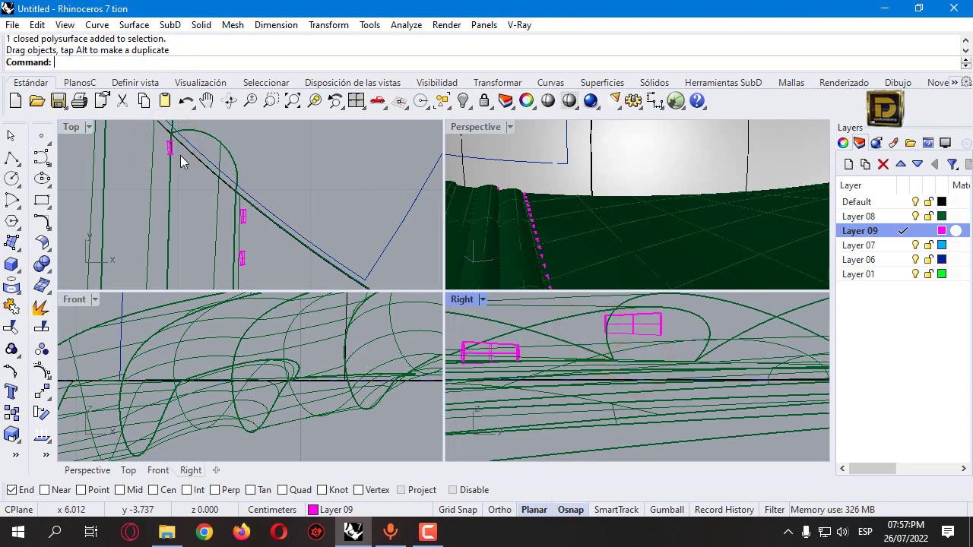
{"action": "scroll", "coordinate": [181, 160], "scroll_direction": "up", "scroll_amount": 3}
{"action": "left_click", "coordinate": [157, 143]}
{"action": "left_click_drag", "start_coordinate": [157, 142], "coordinate": [173, 161]}
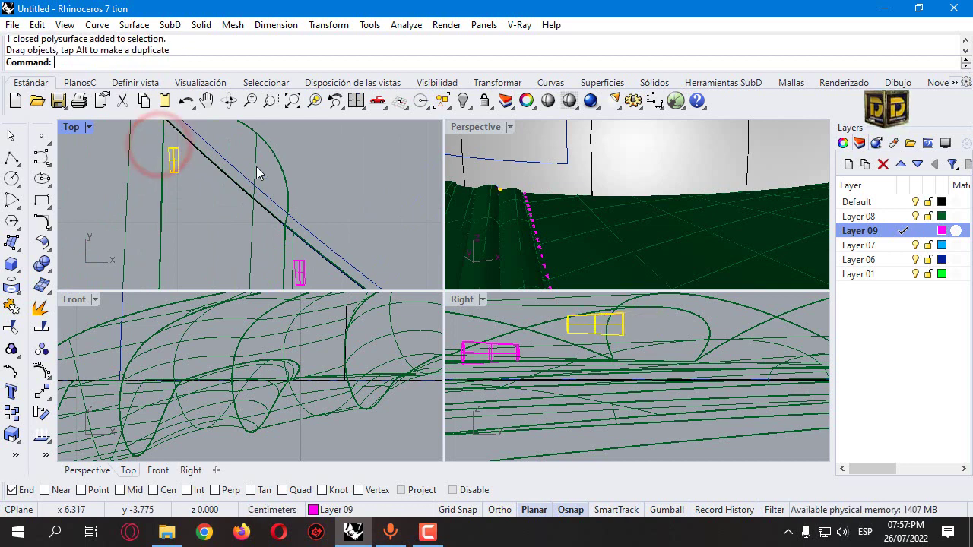
Step: Array the copied stitch along the curve between the two innermost visor ridges with 120 items and Freeform orientation
{"action": "left_click", "coordinate": [174, 160]}
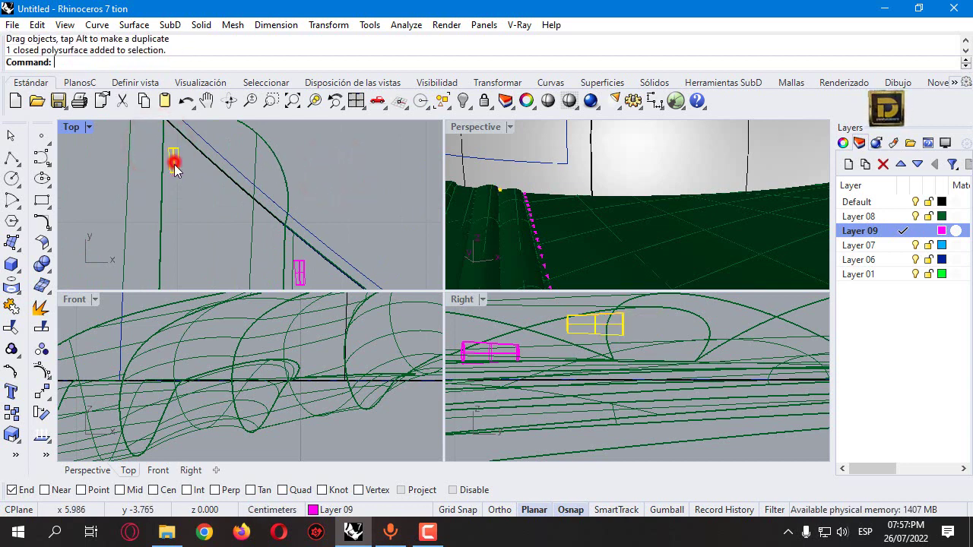
{"action": "left_click", "coordinate": [42, 391]}
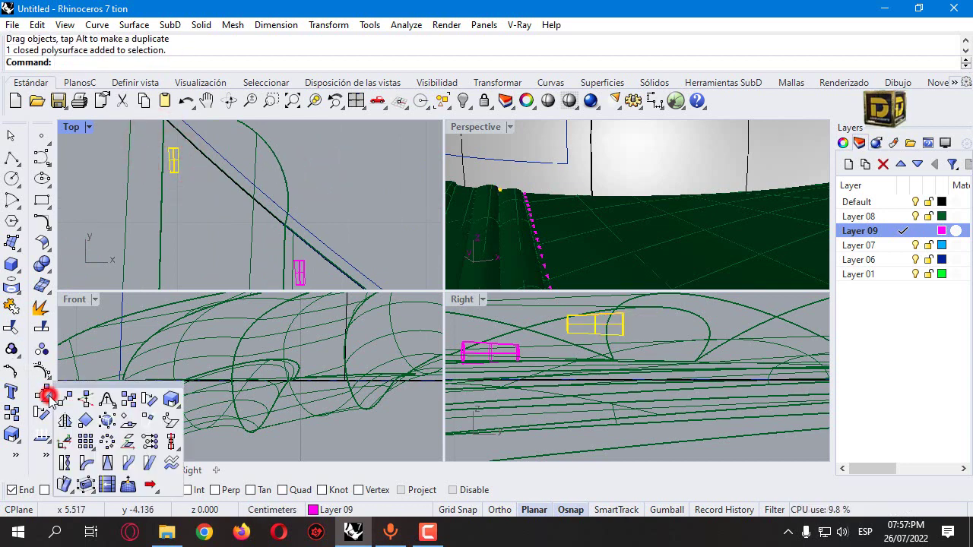
{"action": "left_click", "coordinate": [90, 445]}
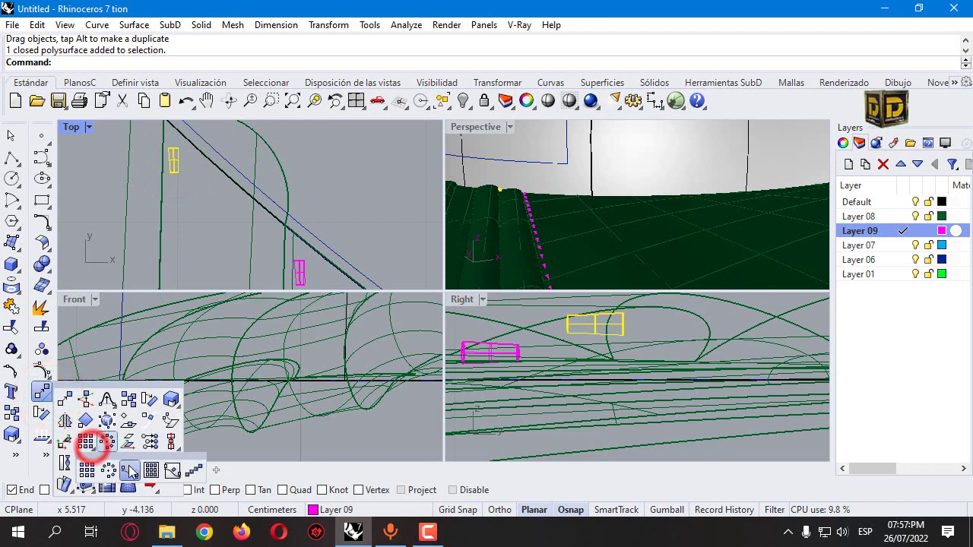
{"action": "left_click", "coordinate": [159, 187]}
{"action": "key", "text": "Return"}
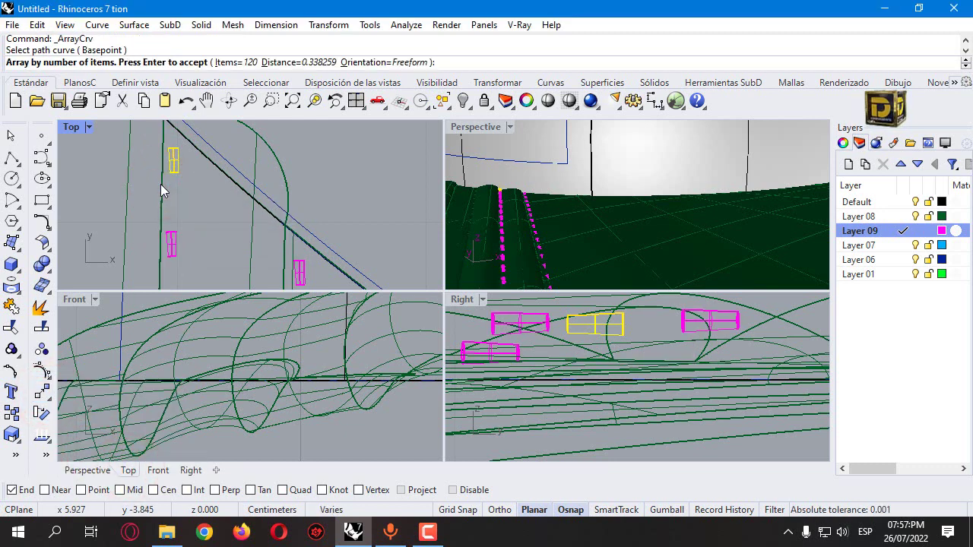
{"action": "key", "text": "Return"}
Step: Inspect the whole cap and its visor stitching in Rendered display mode, and return to the Shaded four-view layout
{"action": "right_click_drag", "start_coordinate": [638, 244], "coordinate": [466, 226]}
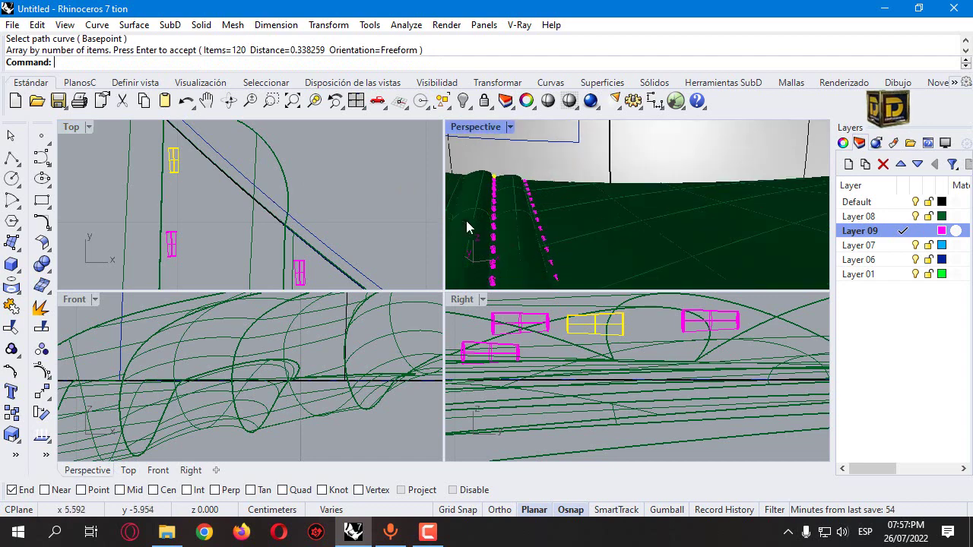
{"action": "right_click_drag", "start_coordinate": [104, 198], "coordinate": [288, 196]}
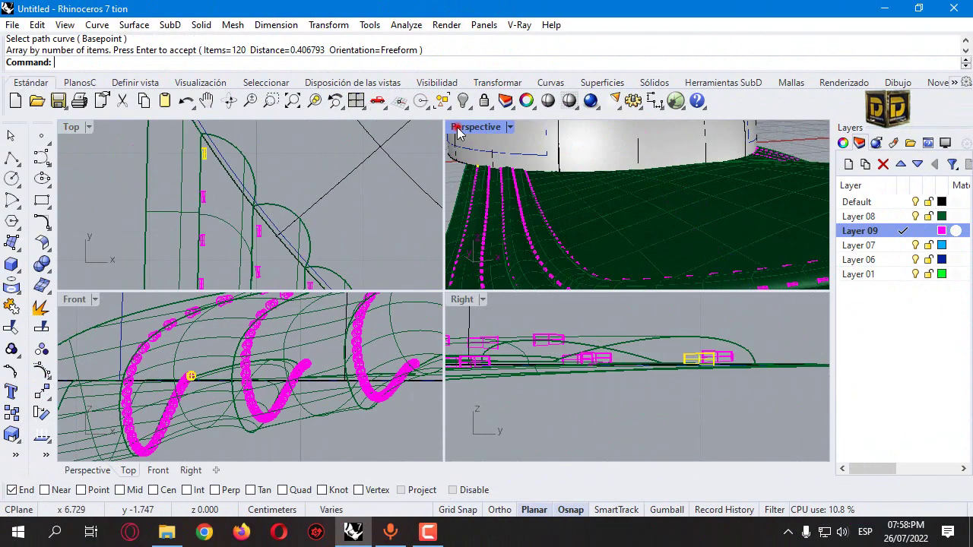
{"action": "double_click", "coordinate": [456, 127]}
{"action": "scroll", "coordinate": [393, 212], "scroll_direction": "down", "scroll_amount": 5}
{"action": "right_click_drag", "start_coordinate": [362, 277], "coordinate": [150, 132]}
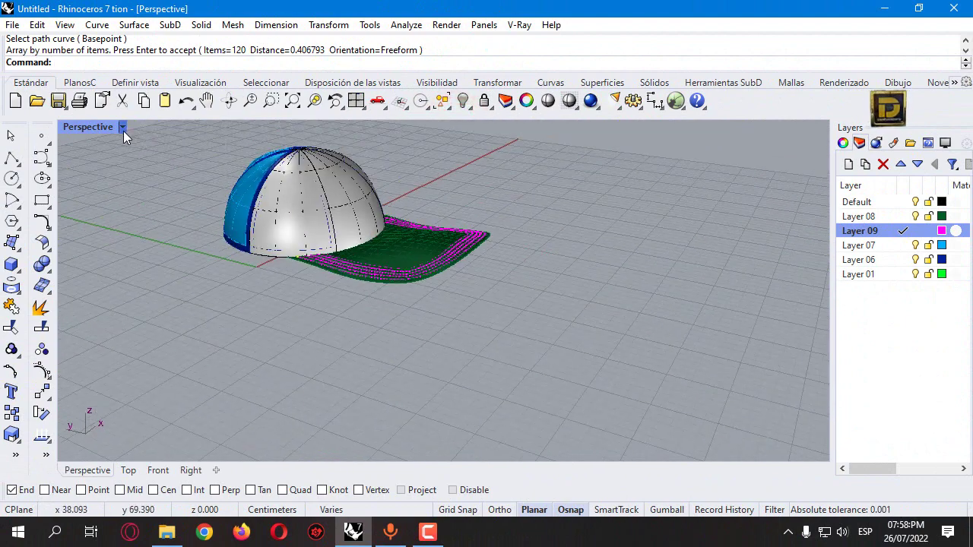
{"action": "left_click", "coordinate": [121, 127]}
{"action": "left_click", "coordinate": [180, 97]}
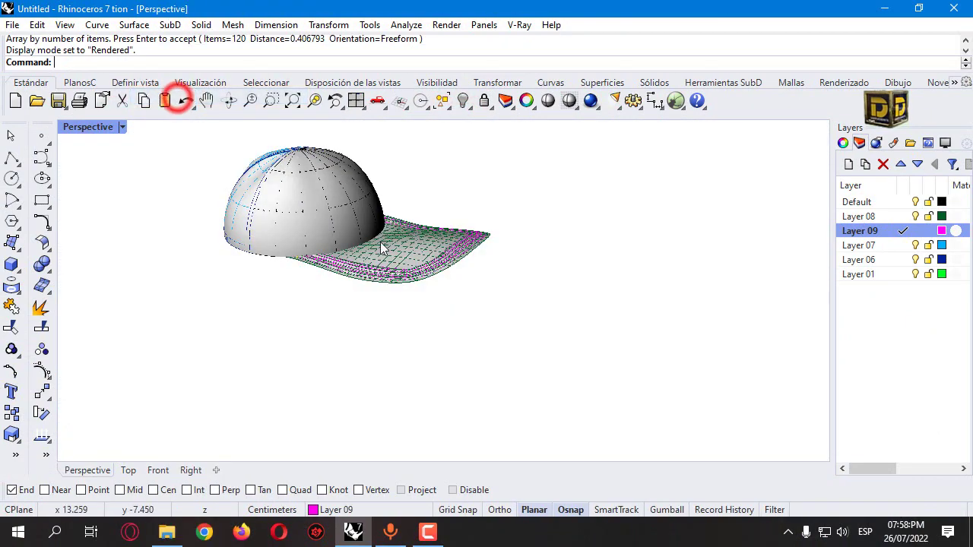
{"action": "right_click_drag", "start_coordinate": [261, 187], "coordinate": [443, 187]}
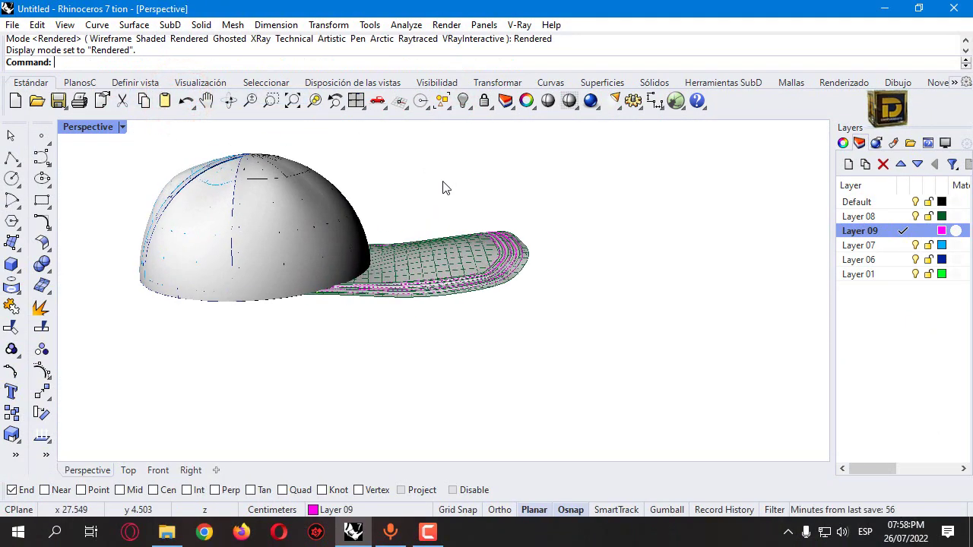
{"action": "left_click", "coordinate": [121, 127]}
{"action": "scroll", "coordinate": [139, 159], "scroll_direction": "down", "scroll_amount": 2}
{"action": "left_click", "coordinate": [122, 127]}
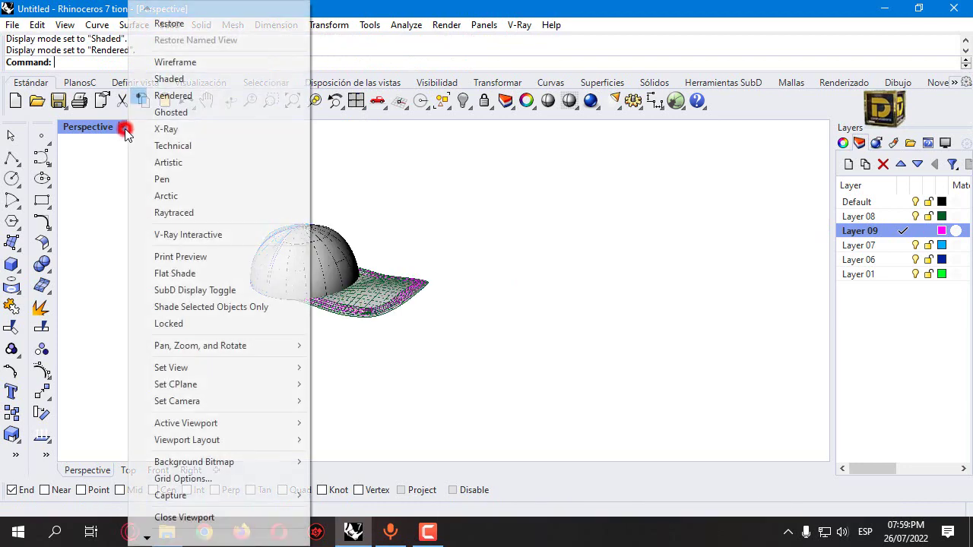
{"action": "left_click", "coordinate": [170, 79]}
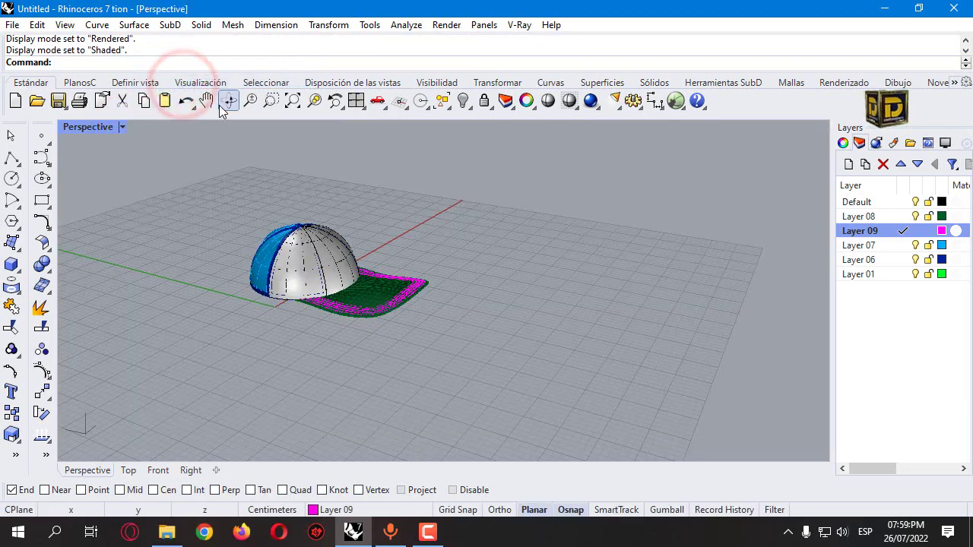
{"action": "double_click", "coordinate": [109, 126]}
Step: Isolate the rear crown panel with its dark blue border, hiding the rest of the cap
{"action": "right_click_drag", "start_coordinate": [617, 221], "coordinate": [590, 216]}
{"action": "scroll", "coordinate": [638, 239], "scroll_direction": "up", "scroll_amount": 5}
{"action": "left_click", "coordinate": [639, 240]}
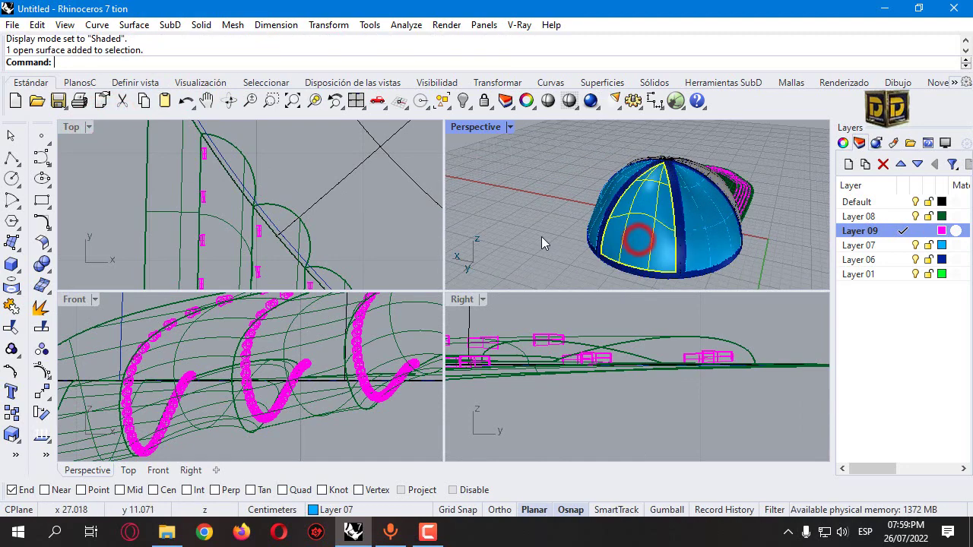
{"action": "right_click_drag", "start_coordinate": [541, 236], "coordinate": [562, 249]}
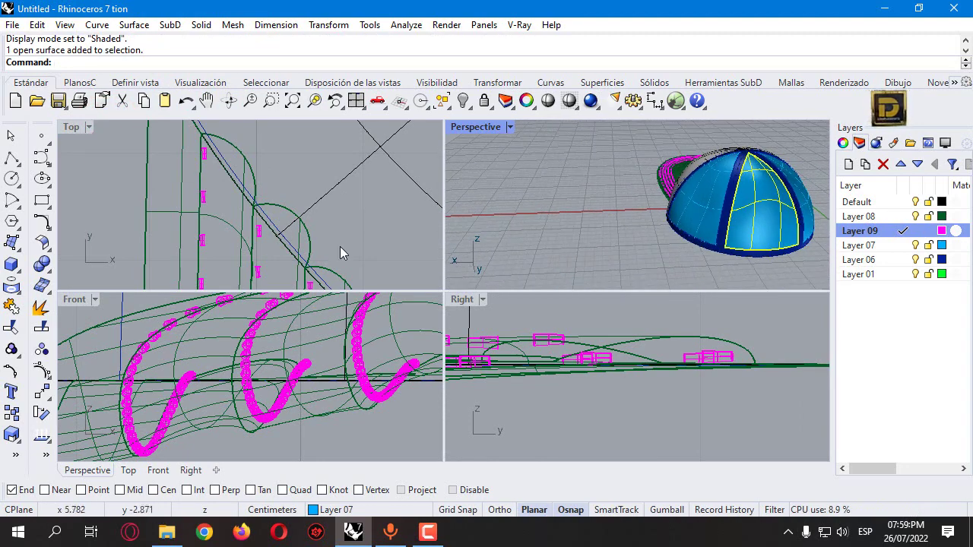
{"action": "left_click", "coordinate": [756, 262], "text": "shift"}
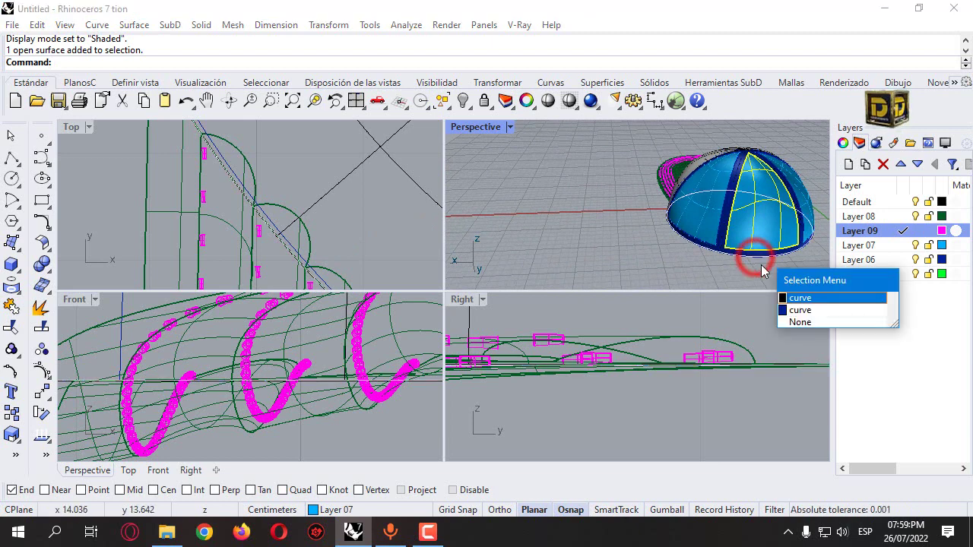
{"action": "left_click", "coordinate": [786, 308]}
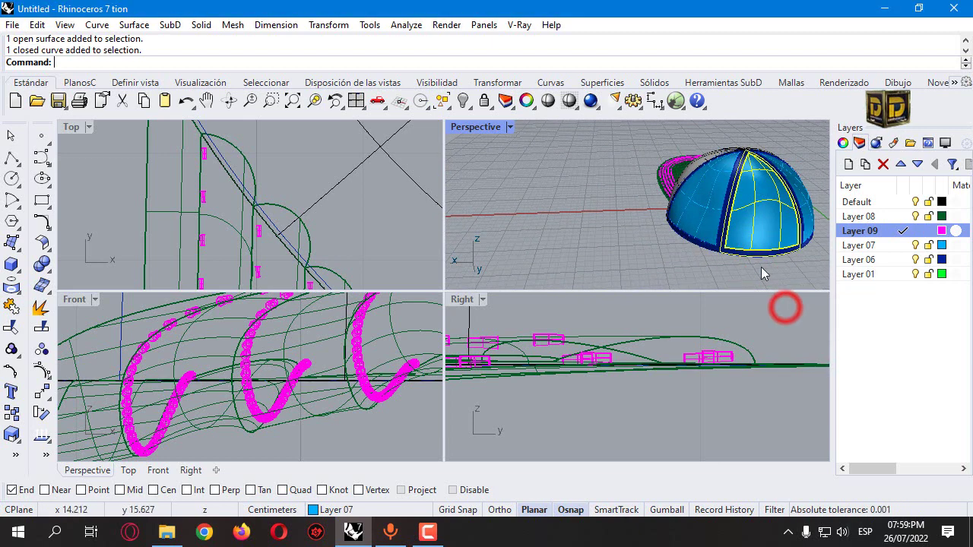
{"action": "left_click", "coordinate": [463, 101]}
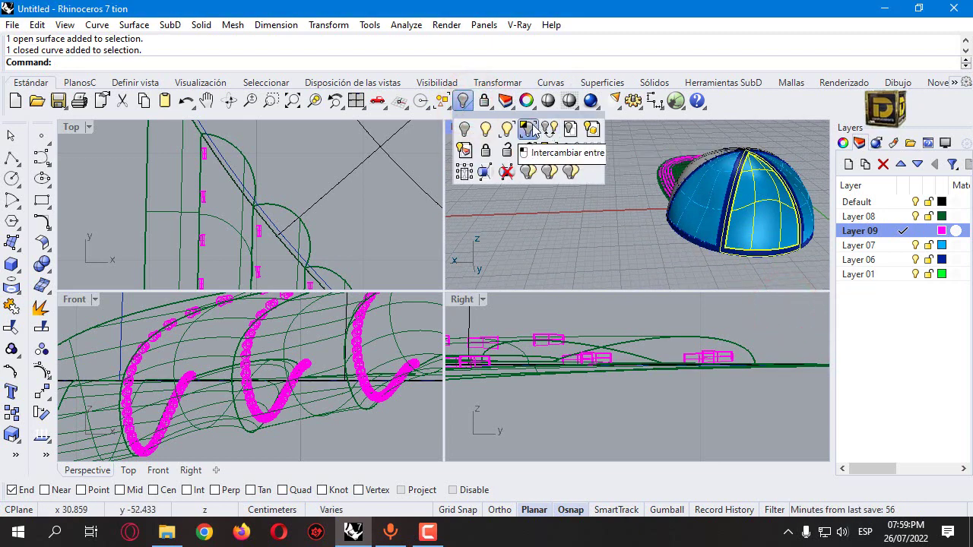
{"action": "left_click", "coordinate": [548, 130]}
Step: Draw a rectangle in the front view across the middle of the rear panel's lower border, extending above and below it
{"action": "left_click", "coordinate": [42, 200]}
{"action": "left_click", "coordinate": [202, 375]}
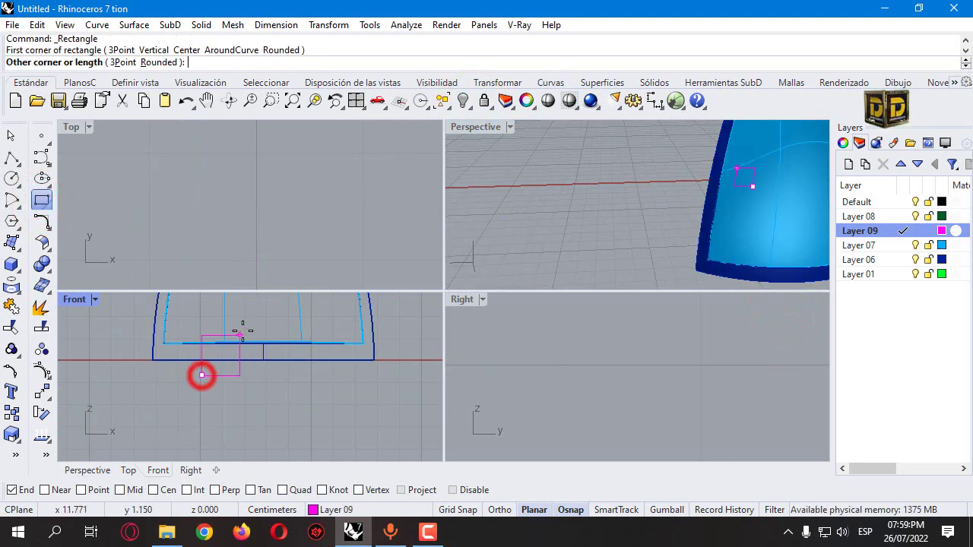
{"action": "left_click", "coordinate": [334, 334]}
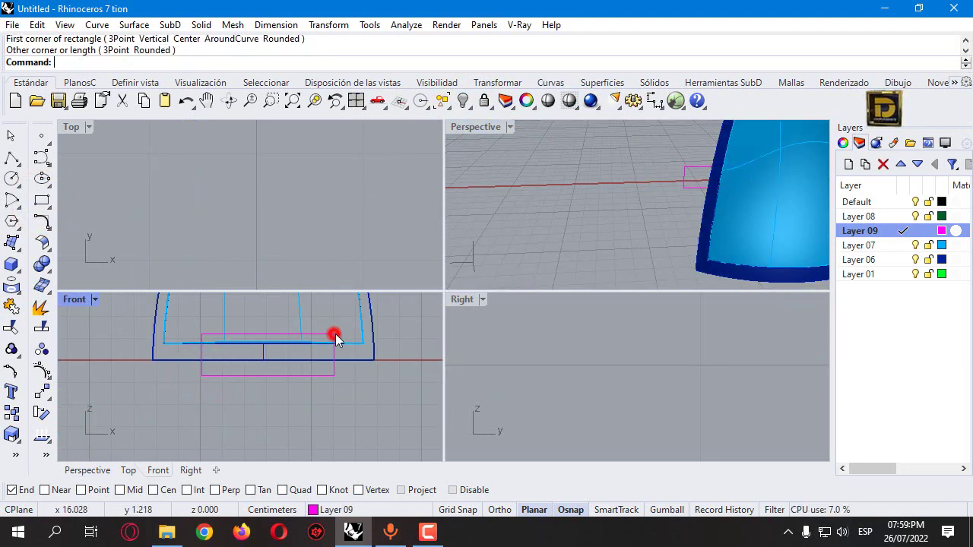
Step: Trim the panel and border inside the rectangle to cut a rear notch, and delete the rectangle
{"action": "left_click", "coordinate": [11, 327]}
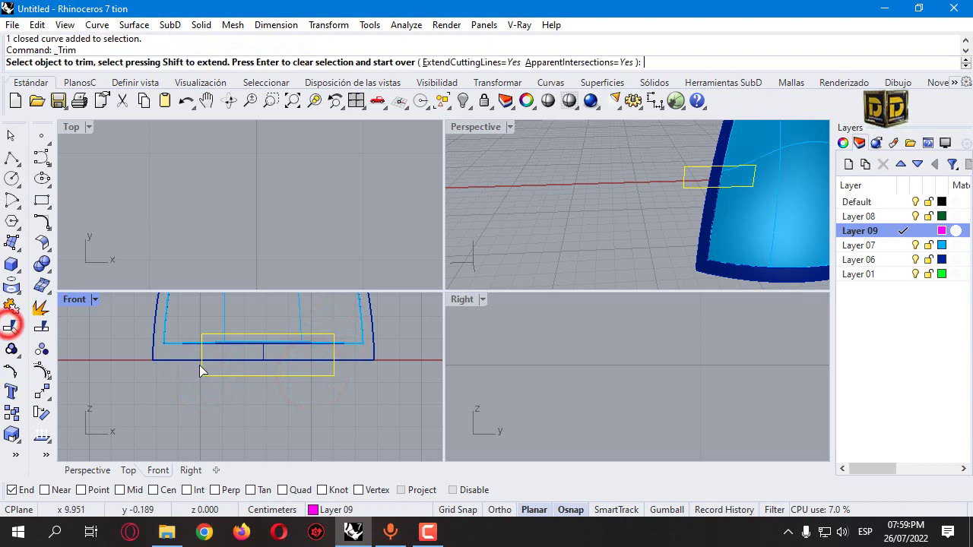
{"action": "scroll", "coordinate": [242, 366], "scroll_direction": "up", "scroll_amount": 3}
{"action": "left_click", "coordinate": [251, 365]}
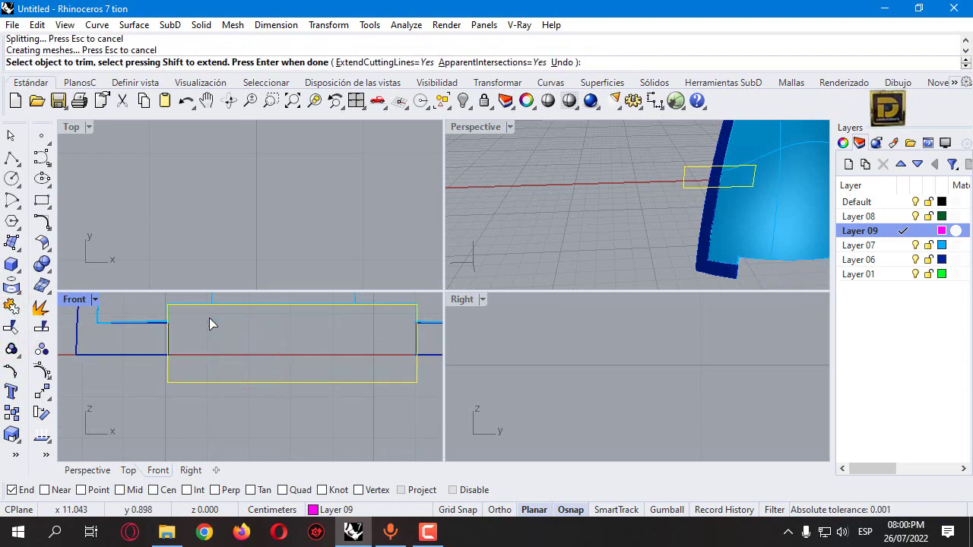
{"action": "key", "text": "Return"}
{"action": "left_click", "coordinate": [250, 389]}
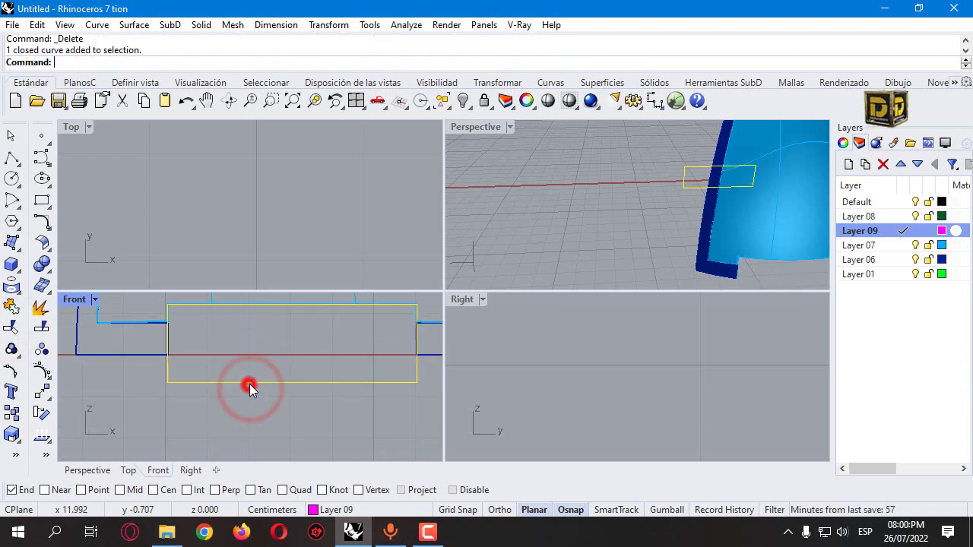
{"action": "key", "text": "Delete"}
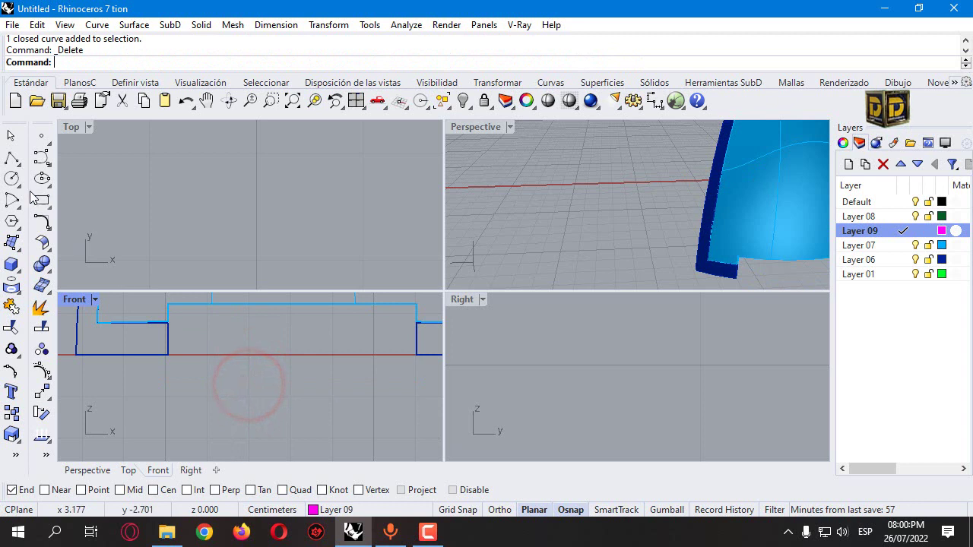
Step: Draw a horizontal line from the border's upper corner at the notch's left side, reaching past the notch's middle
{"action": "left_click", "coordinate": [11, 157]}
{"action": "left_click", "coordinate": [169, 325]}
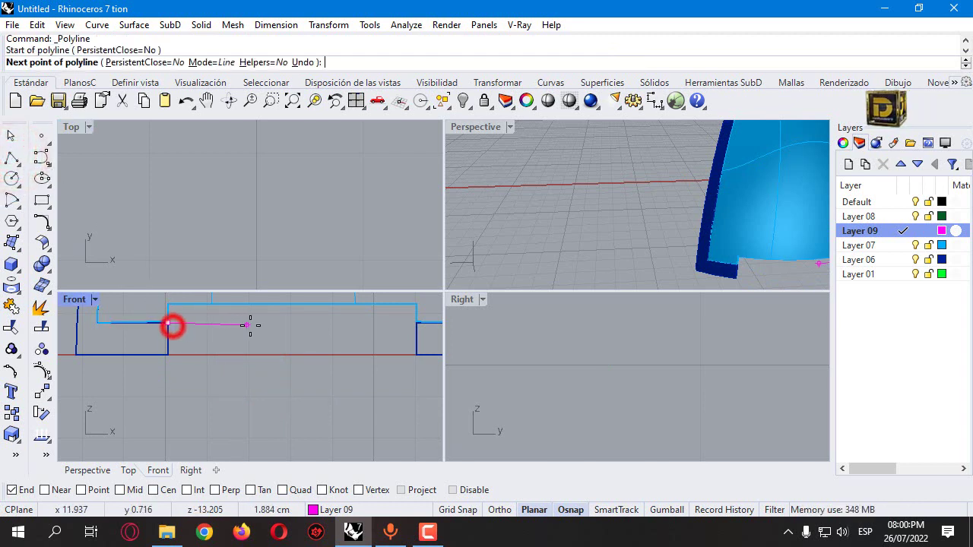
{"action": "left_click", "coordinate": [315, 321]}
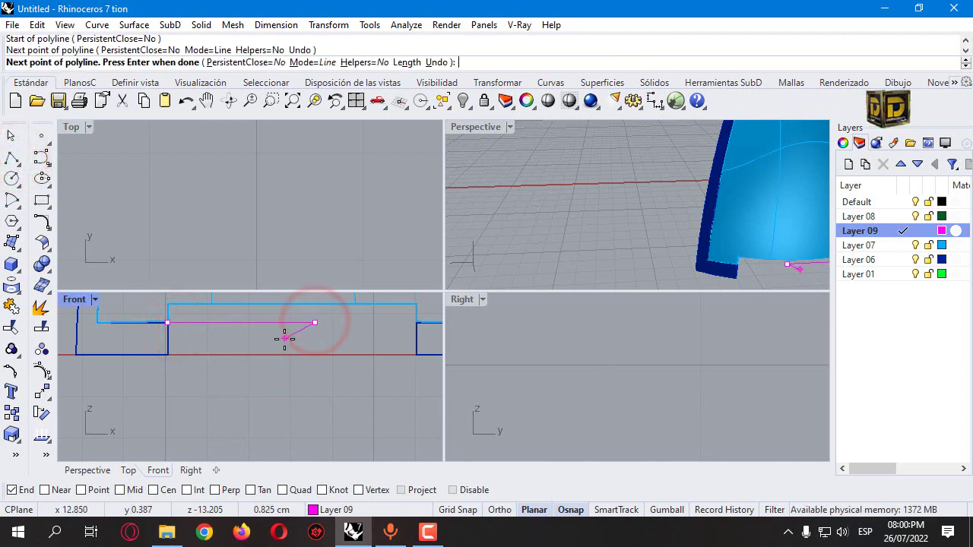
{"action": "key", "text": "Return"}
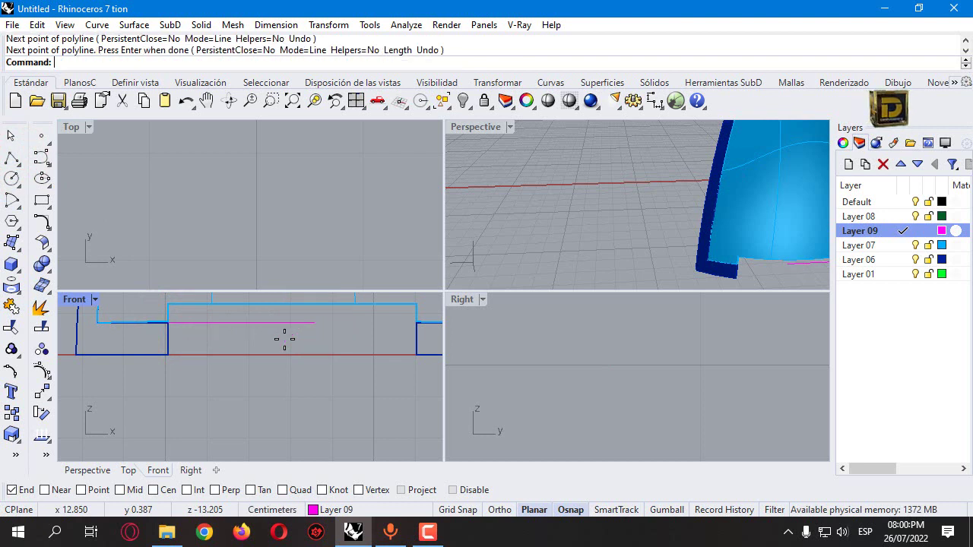
Step: Copy the horizontal line from the border's upper notch corner down to its lower corner
{"action": "left_click", "coordinate": [12, 413]}
{"action": "left_click", "coordinate": [216, 322]}
{"action": "key", "text": "Return"}
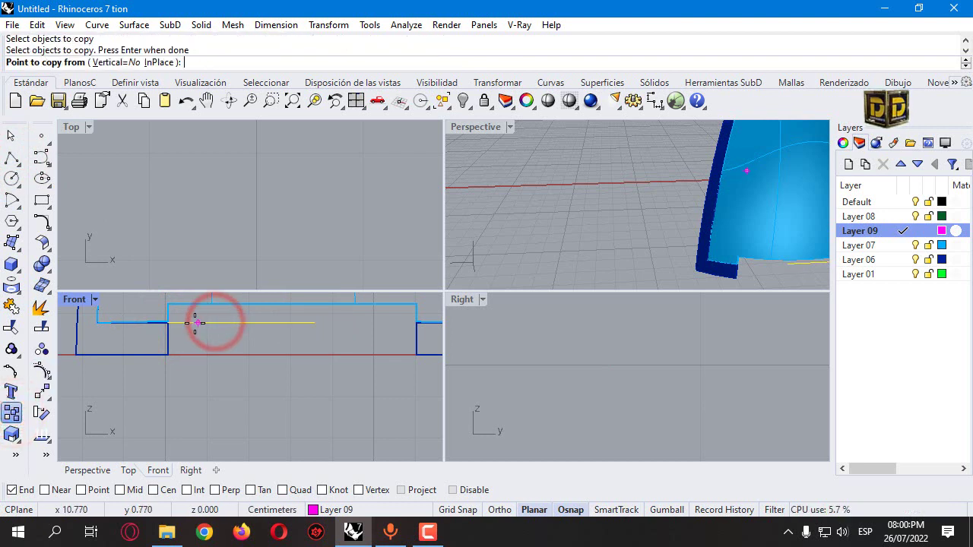
{"action": "left_click", "coordinate": [168, 322]}
{"action": "left_click", "coordinate": [168, 354]}
{"action": "key", "text": "Return"}
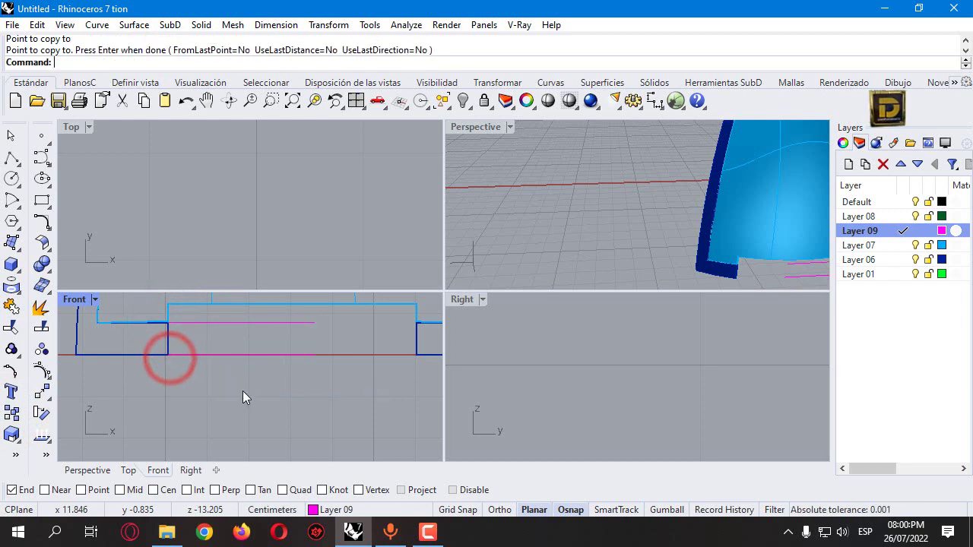
Step: Close the strap outline with a vertical line at the notch edge and an arc blend between the two free line ends
{"action": "left_click", "coordinate": [11, 158]}
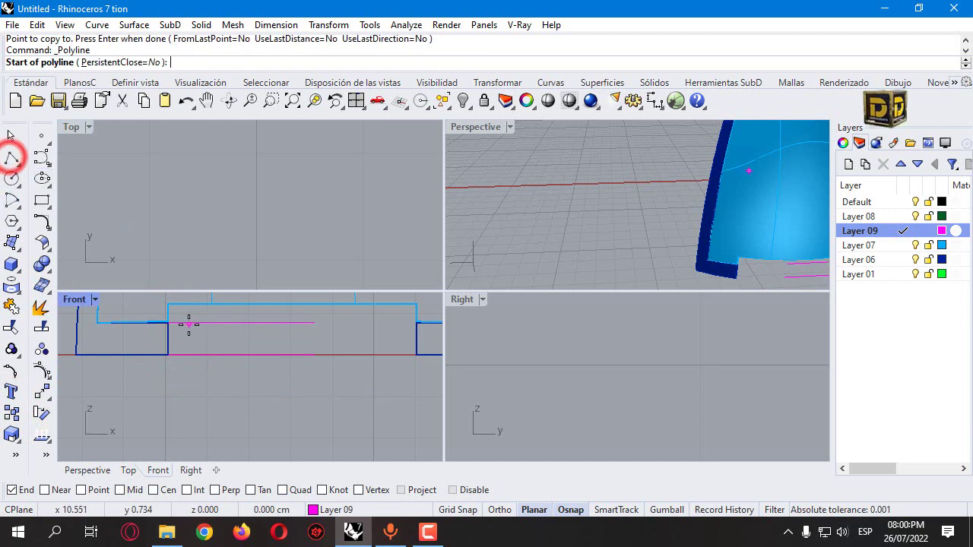
{"action": "left_click", "coordinate": [168, 323]}
{"action": "left_click", "coordinate": [167, 355]}
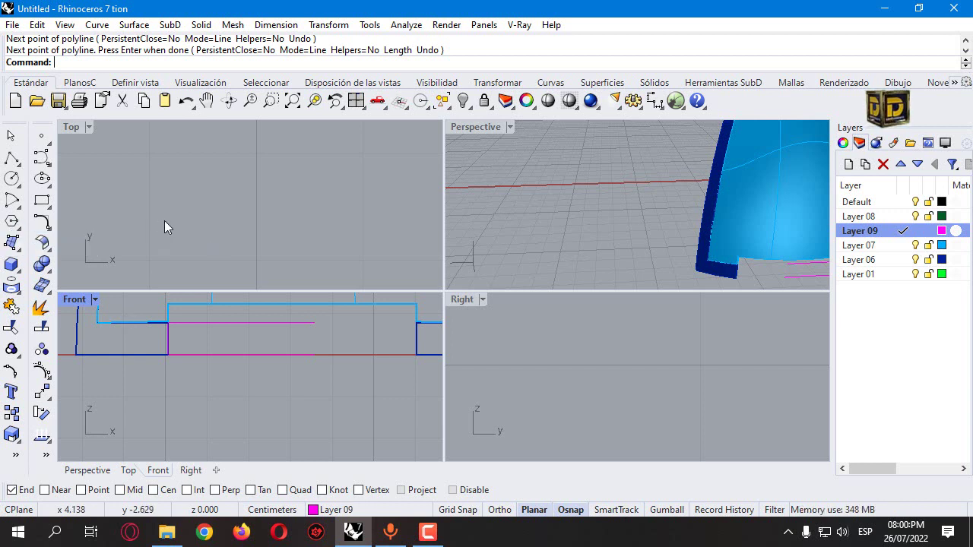
{"action": "left_click", "coordinate": [43, 222]}
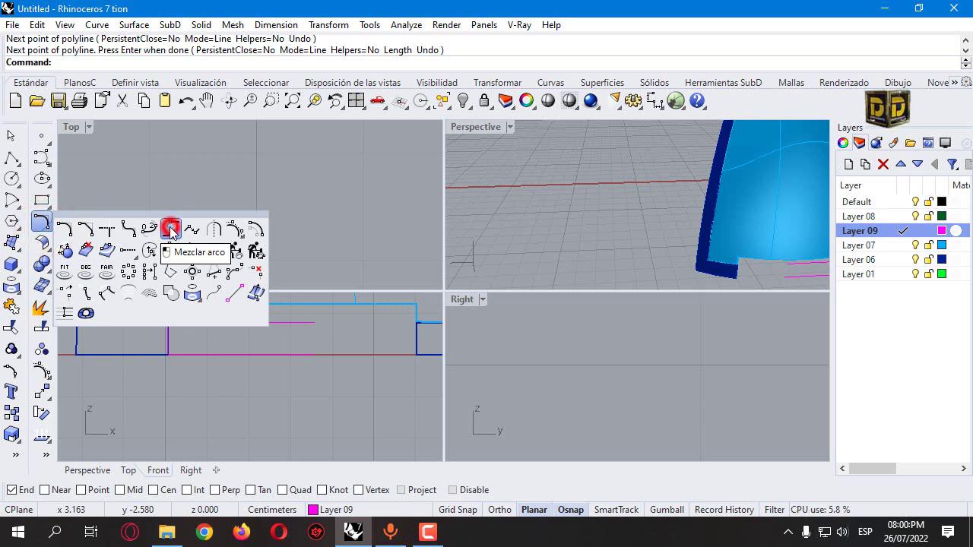
{"action": "left_click", "coordinate": [171, 229]}
{"action": "left_click", "coordinate": [315, 323]}
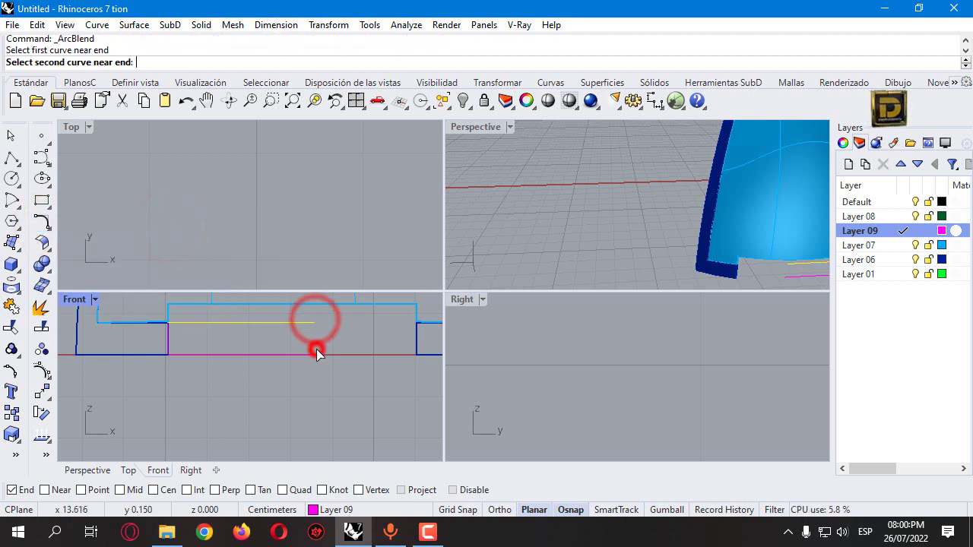
{"action": "left_click", "coordinate": [316, 354]}
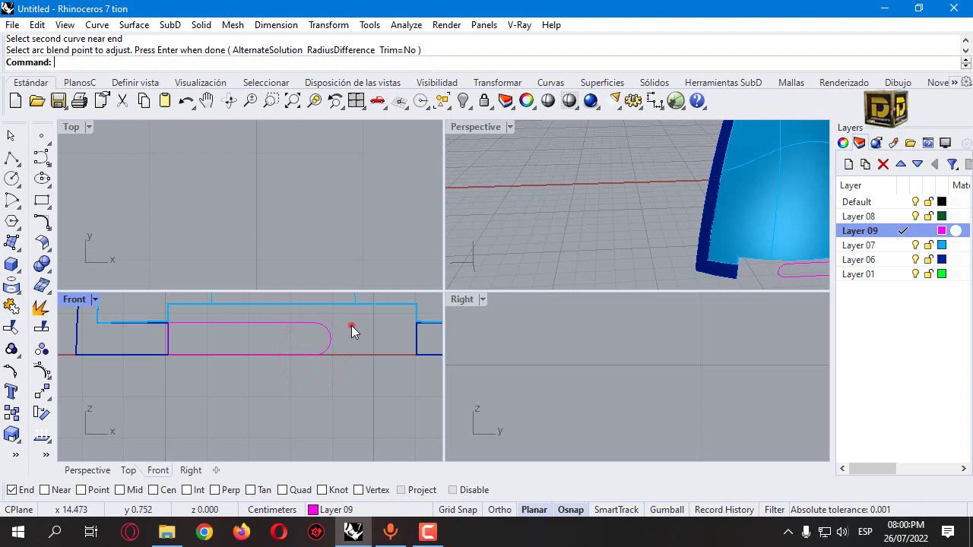
Step: Join the two horizontal lines, the arc and the vertical line into one closed strap outline
{"action": "left_click_drag", "start_coordinate": [213, 376], "coordinate": [212, 376]}
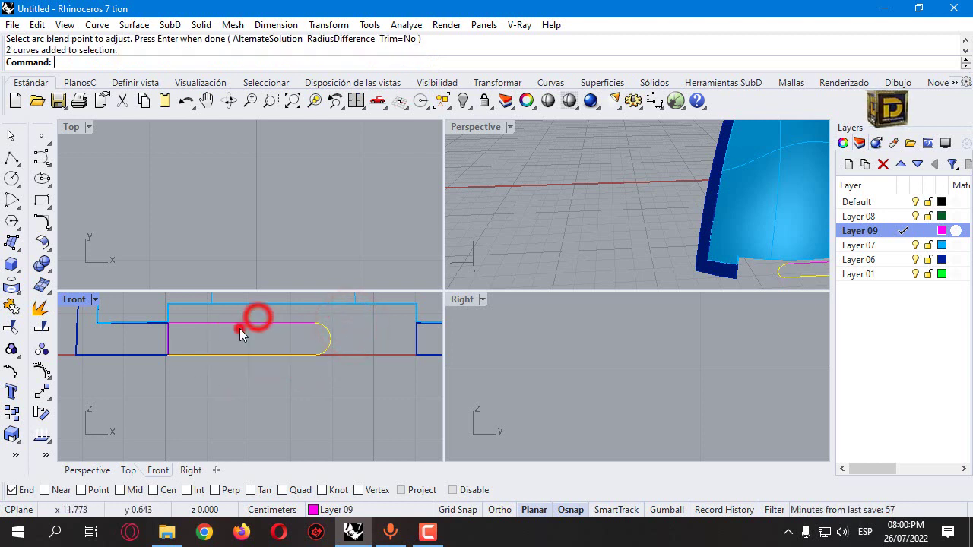
{"action": "left_click", "coordinate": [162, 340]}
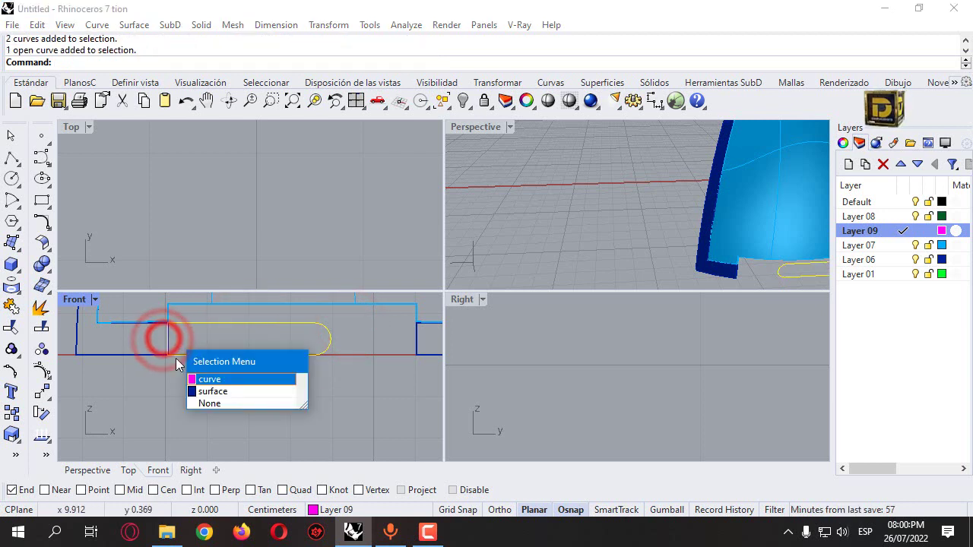
{"action": "left_click", "coordinate": [197, 382]}
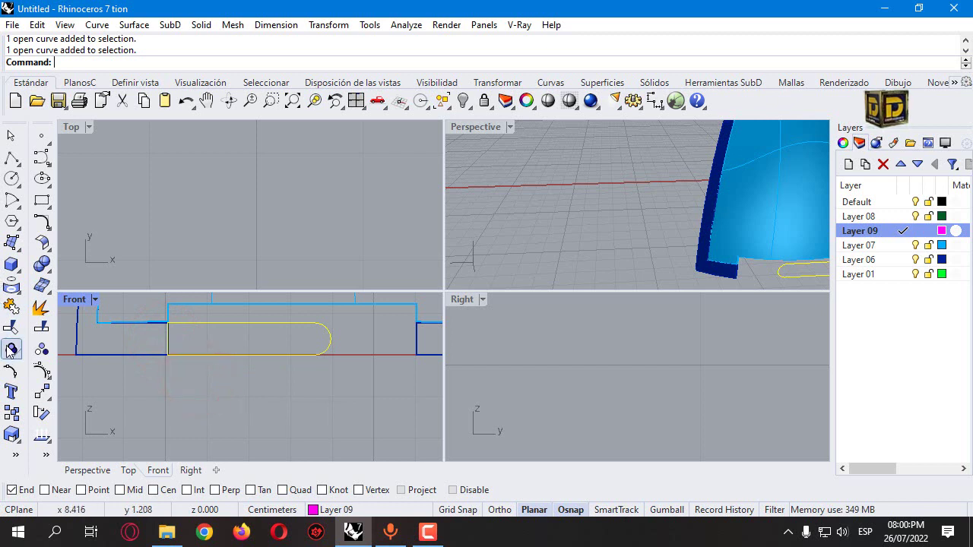
{"action": "left_click", "coordinate": [11, 307]}
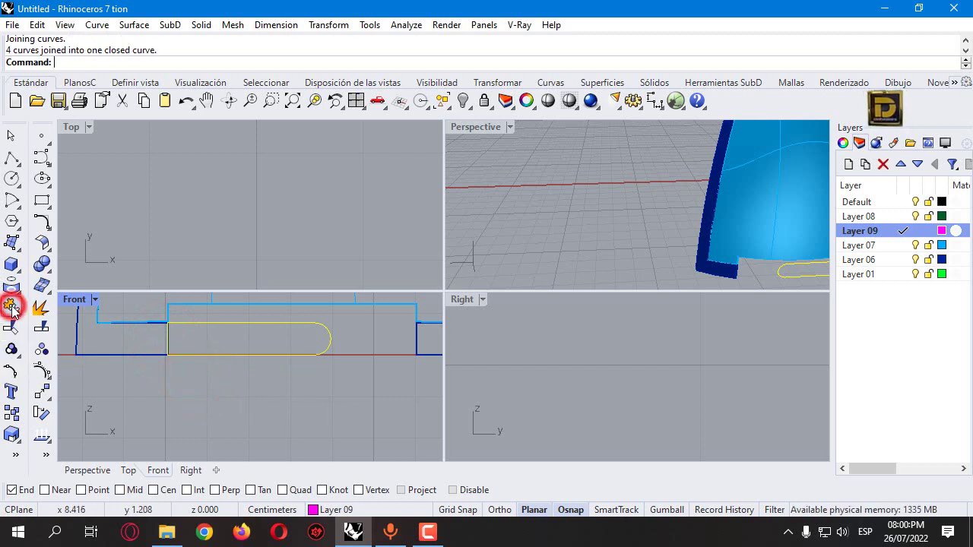
Step: Extrude the closed strap outline into a thin solid strap at the notch and delete the outline curve
{"action": "left_click", "coordinate": [13, 264]}
{"action": "left_click", "coordinate": [100, 332]}
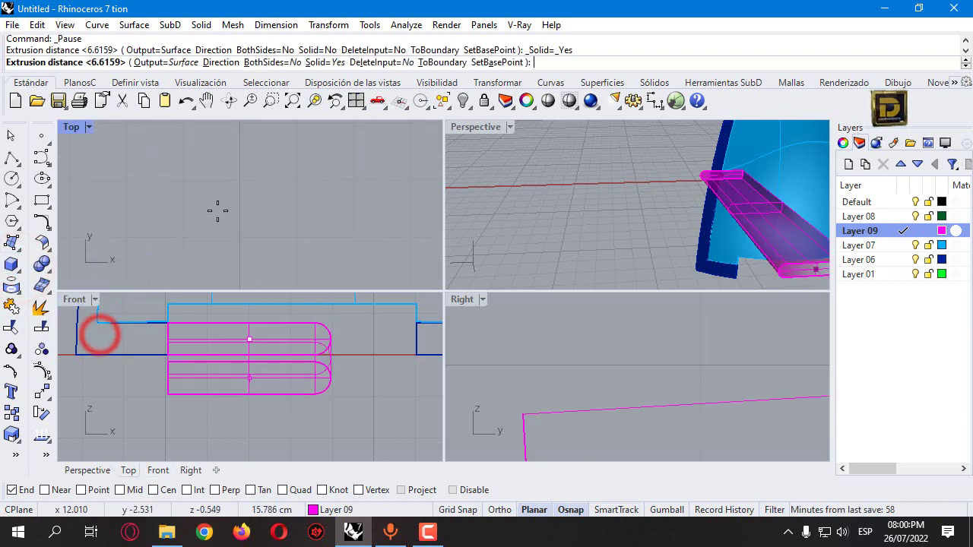
{"action": "scroll", "coordinate": [218, 211], "scroll_direction": "down", "scroll_amount": 5}
{"action": "scroll", "coordinate": [245, 250], "scroll_direction": "up", "scroll_amount": 6}
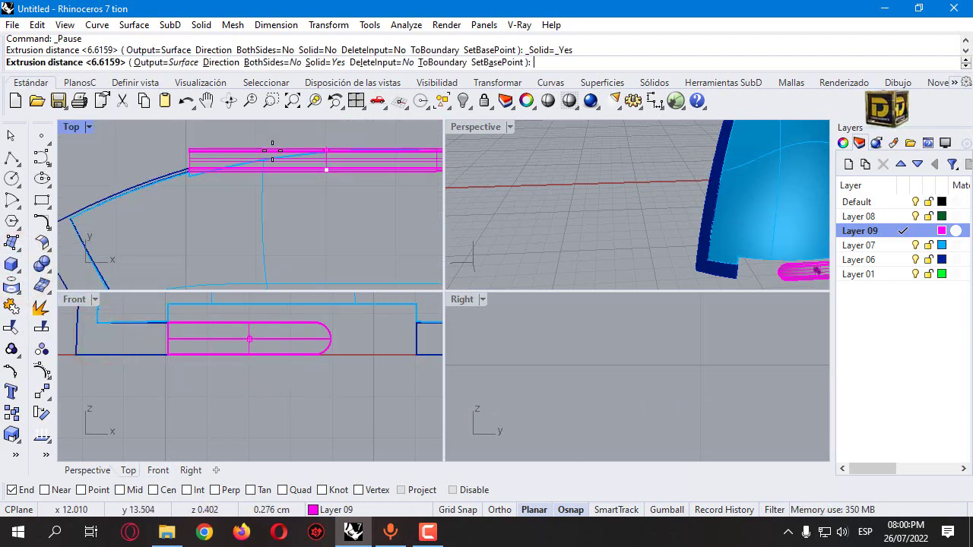
{"action": "scroll", "coordinate": [268, 164], "scroll_direction": "up", "scroll_amount": 3}
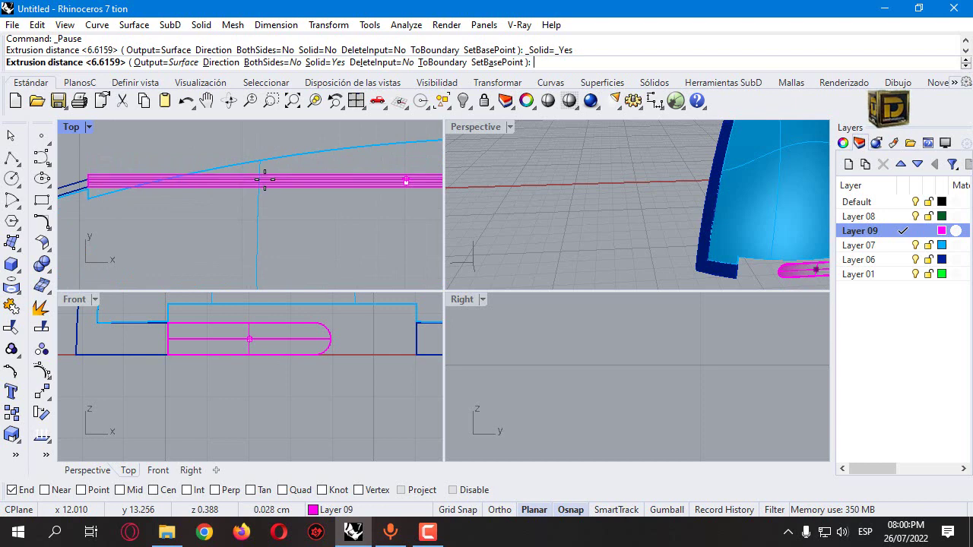
{"action": "left_click", "coordinate": [265, 180]}
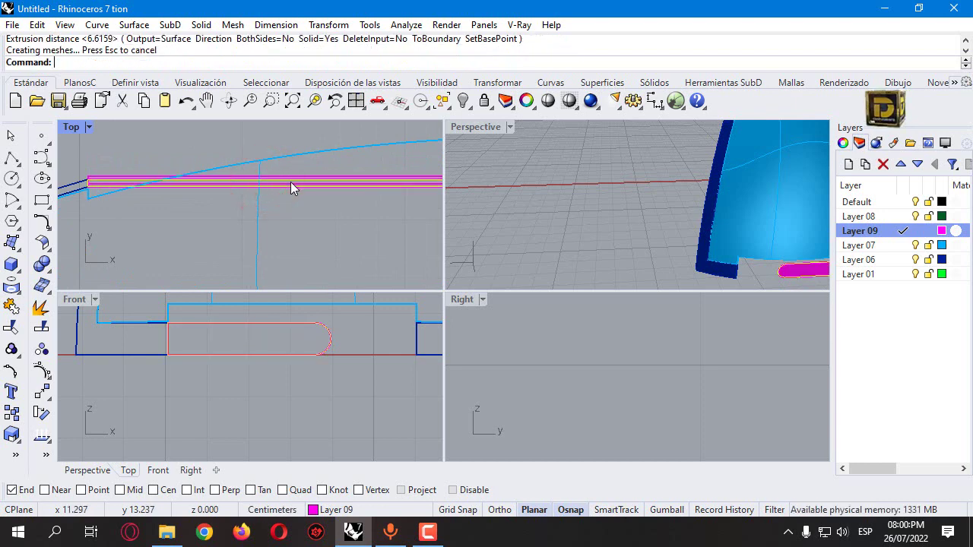
{"action": "key", "text": "Delete"}
{"action": "right_click_drag", "start_coordinate": [509, 204], "coordinate": [577, 228]}
{"action": "scroll", "coordinate": [577, 228], "scroll_direction": "up", "scroll_amount": 2}
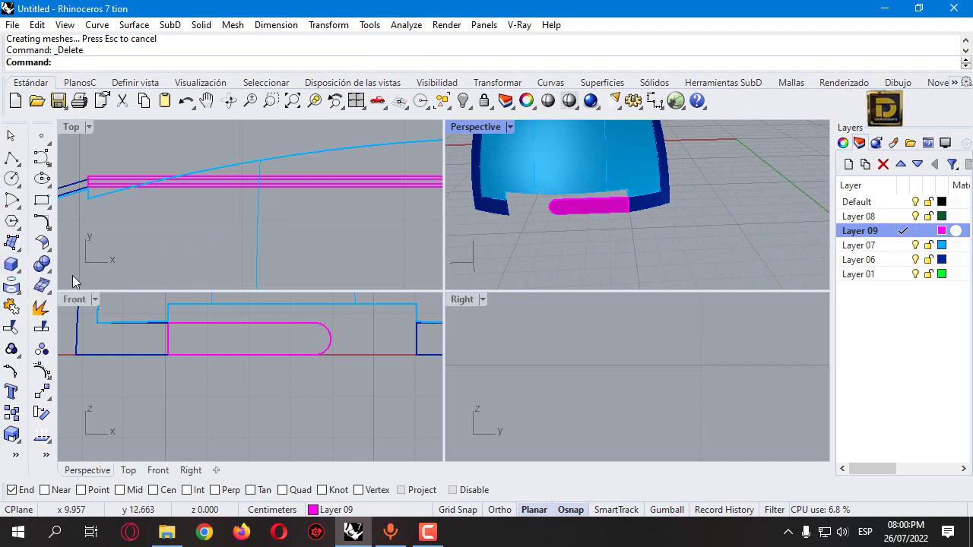
Step: Create a short, small solid cylinder from a circle near the upper corner of the strap's straight end in the front view
{"action": "left_click", "coordinate": [13, 266]}
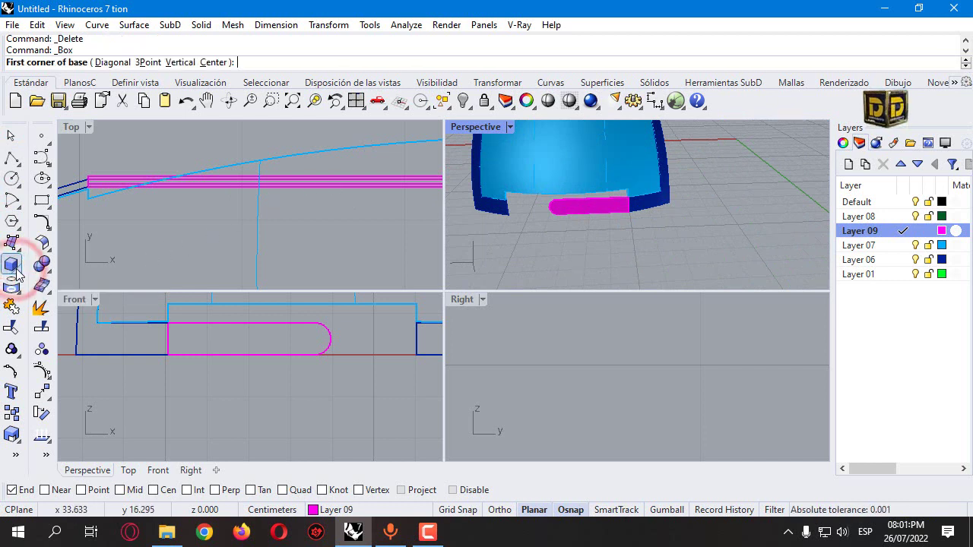
{"action": "left_click", "coordinate": [13, 266]}
{"action": "left_click", "coordinate": [98, 293]}
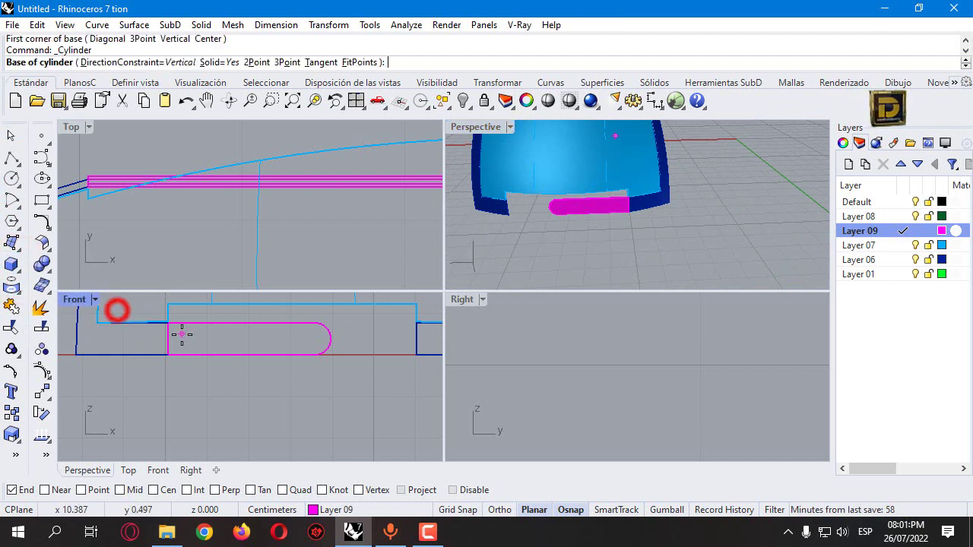
{"action": "scroll", "coordinate": [171, 332], "scroll_direction": "up", "scroll_amount": 3}
{"action": "left_click", "coordinate": [171, 332]}
{"action": "left_click", "coordinate": [183, 330]}
{"action": "scroll", "coordinate": [170, 194], "scroll_direction": "down", "scroll_amount": 5}
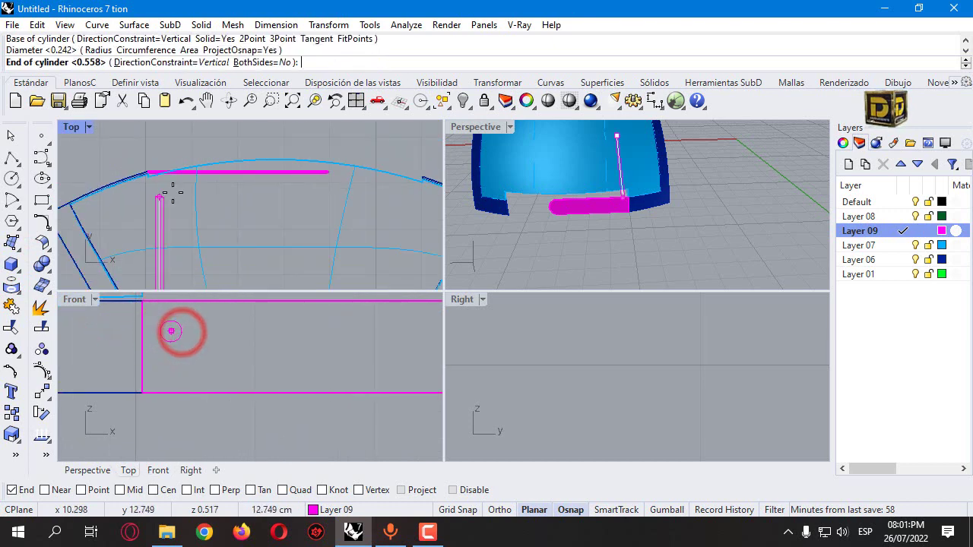
{"action": "scroll", "coordinate": [165, 213], "scroll_direction": "up", "scroll_amount": 3}
{"action": "scroll", "coordinate": [159, 221], "scroll_direction": "down", "scroll_amount": 2}
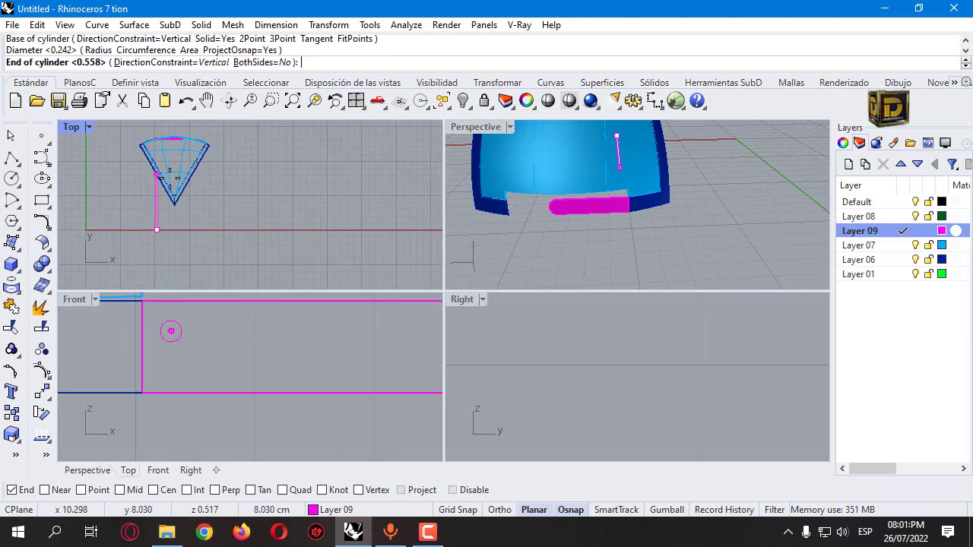
{"action": "scroll", "coordinate": [152, 230], "scroll_direction": "up", "scroll_amount": 3}
{"action": "left_click", "coordinate": [149, 257]}
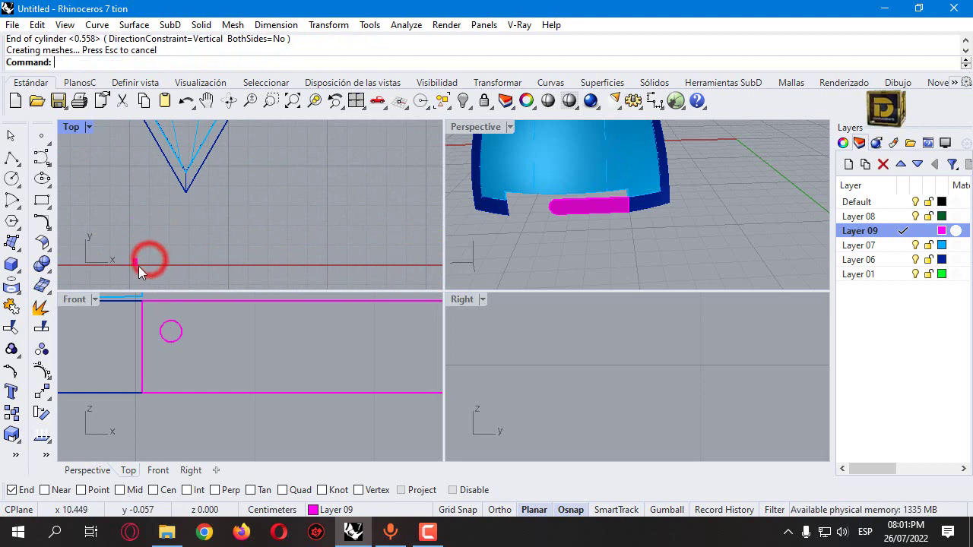
Step: Move the cylinder back in the top view onto the strap's straight end
{"action": "left_click_drag", "start_coordinate": [131, 263], "coordinate": [115, 182]}
{"action": "scroll", "coordinate": [147, 211], "scroll_direction": "up", "scroll_amount": 5}
{"action": "scroll", "coordinate": [141, 159], "scroll_direction": "up", "scroll_amount": 2}
Step: Shorten the cylinder to about half its length with Scale1D, keeping its end at the strap fixed
{"action": "left_click", "coordinate": [320, 25]}
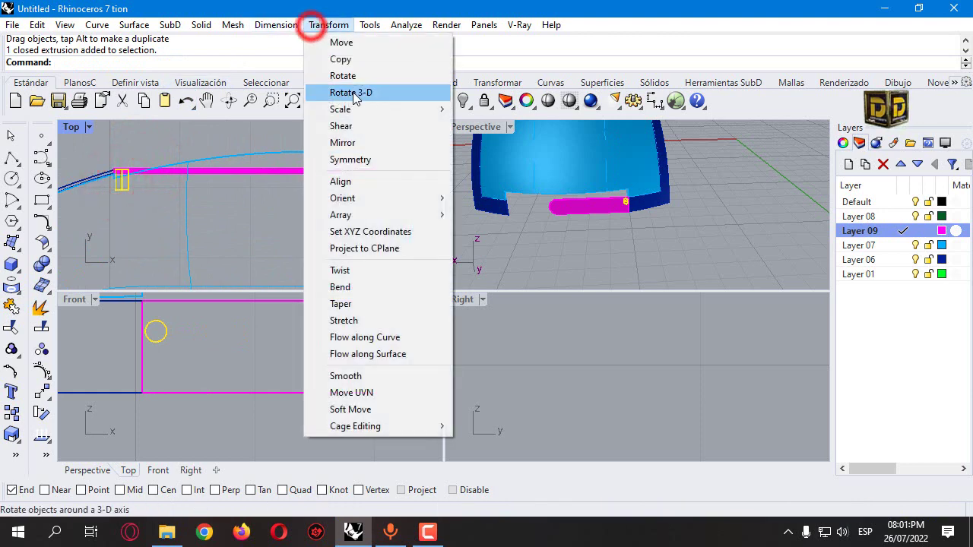
{"action": "left_click", "coordinate": [351, 106]}
{"action": "left_click", "coordinate": [482, 143]}
{"action": "left_click", "coordinate": [121, 170]}
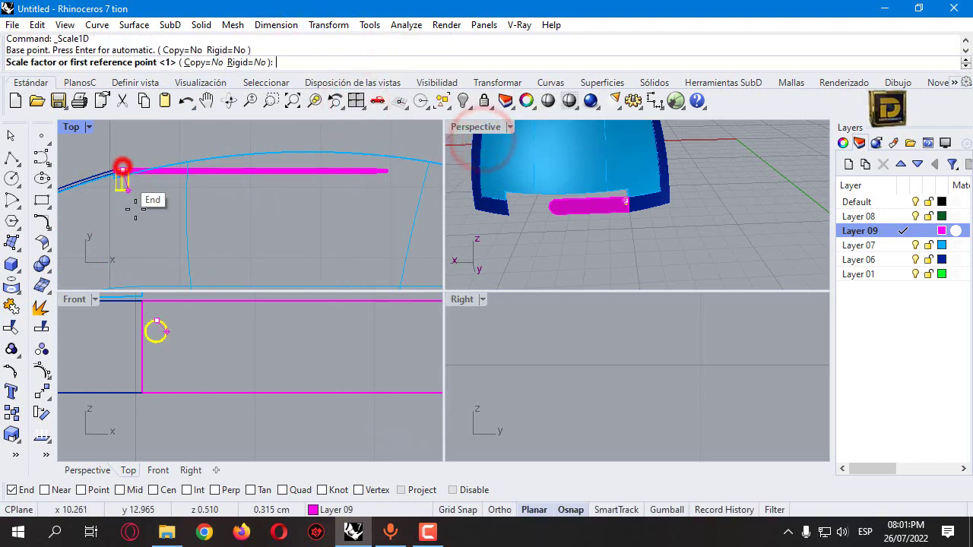
{"action": "left_click", "coordinate": [123, 252]}
{"action": "left_click", "coordinate": [130, 211]}
{"action": "scroll", "coordinate": [126, 171], "scroll_direction": "up", "scroll_amount": 3}
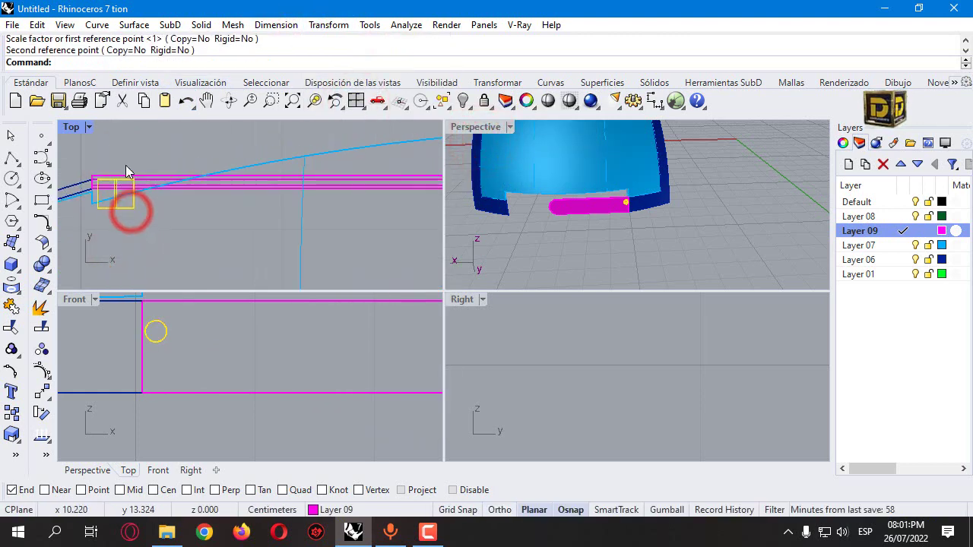
Step: Shift the cylinder slightly inward from the strap's straight end and copy it about 0.36 cm straight down
{"action": "left_click_drag", "start_coordinate": [173, 324], "coordinate": [192, 317]}
{"action": "left_click", "coordinate": [12, 414]}
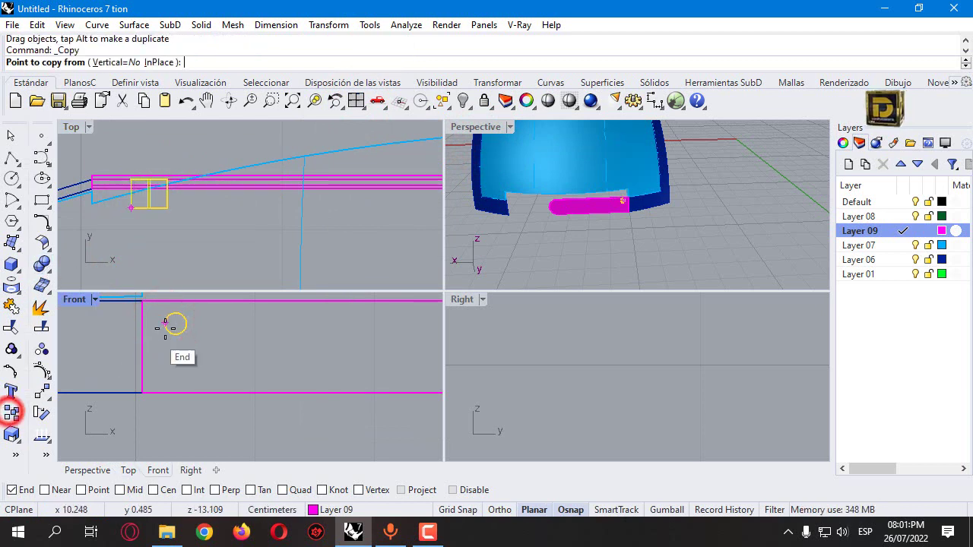
{"action": "left_click", "coordinate": [166, 325]}
{"action": "left_click", "coordinate": [163, 366]}
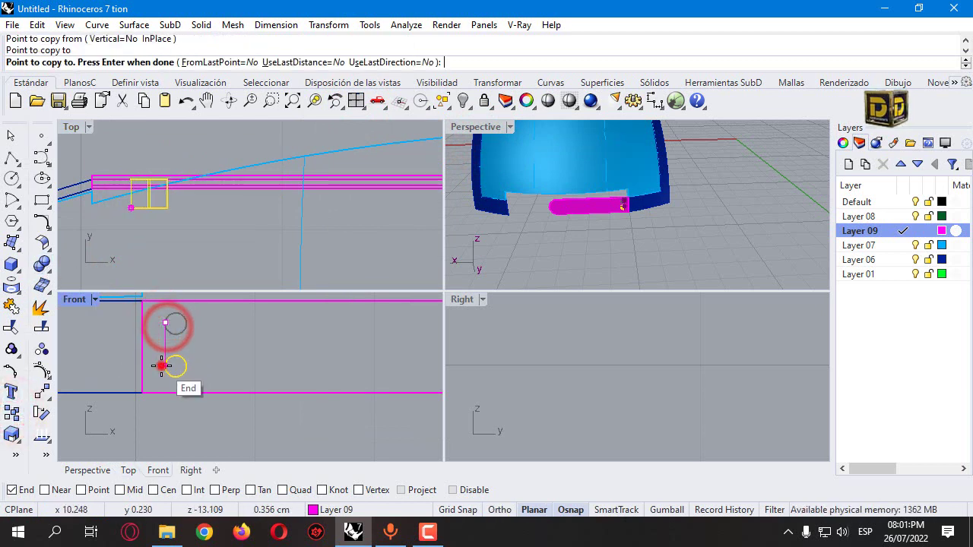
Step: Copy the vertical pair of cylinders five times along the strap with Ortho, making six roughly evenly spaced columns
{"action": "left_click", "coordinate": [160, 321]}
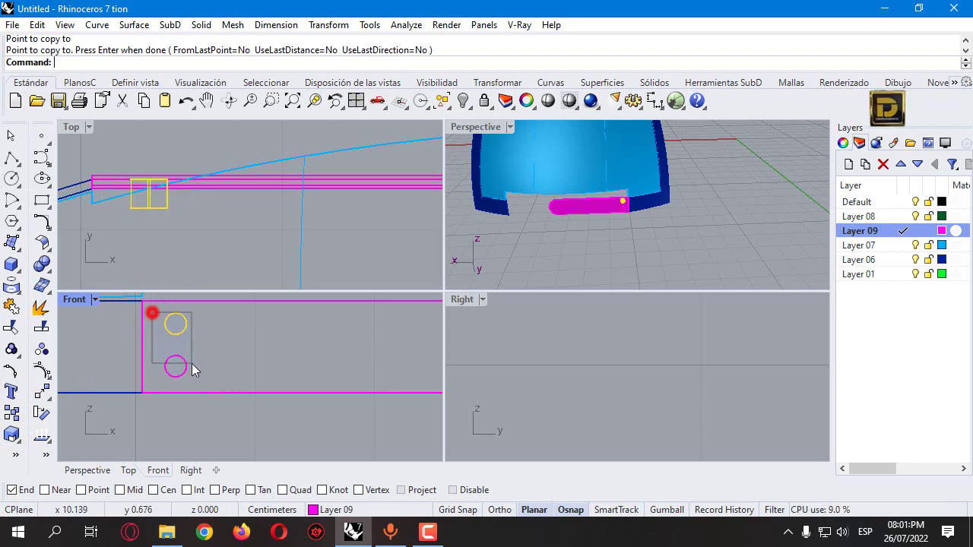
{"action": "left_click_drag", "start_coordinate": [192, 370], "coordinate": [192, 370]}
{"action": "left_click", "coordinate": [12, 415]}
{"action": "left_click", "coordinate": [167, 367]}
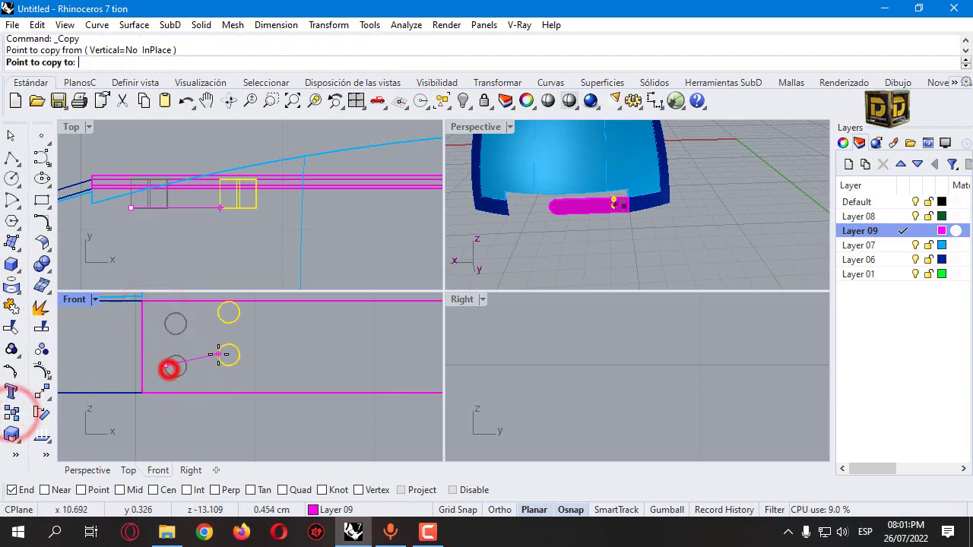
{"action": "left_click", "coordinate": [233, 366]}
{"action": "scroll", "coordinate": [233, 360], "scroll_direction": "down", "scroll_amount": 3}
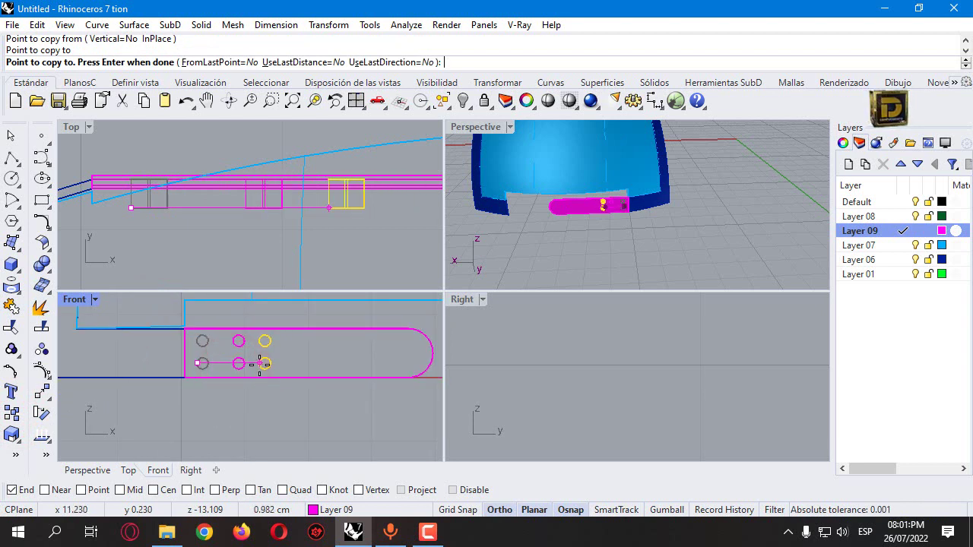
{"action": "left_click", "coordinate": [274, 365]}
{"action": "left_click", "coordinate": [311, 364]}
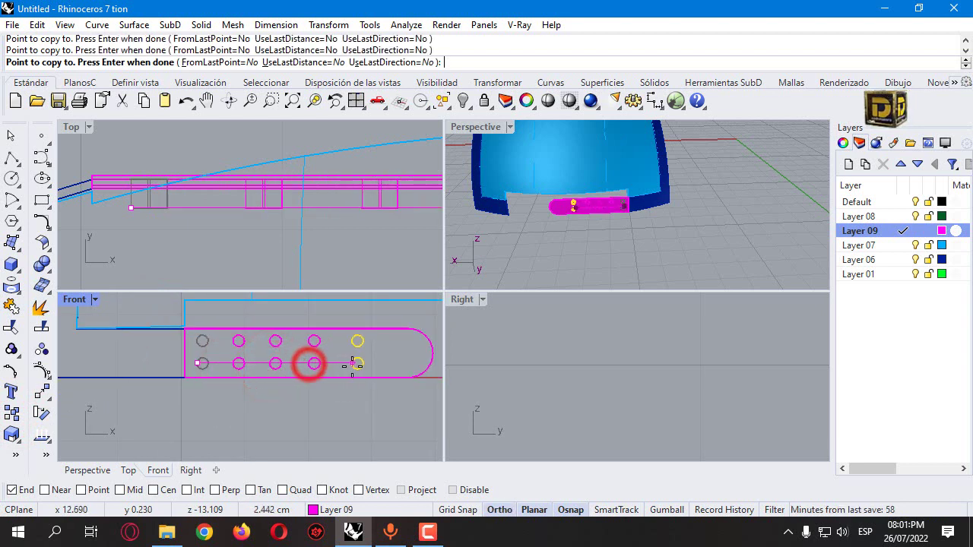
{"action": "left_click", "coordinate": [355, 364]}
{"action": "left_click", "coordinate": [395, 364]}
{"action": "key", "text": "Return"}
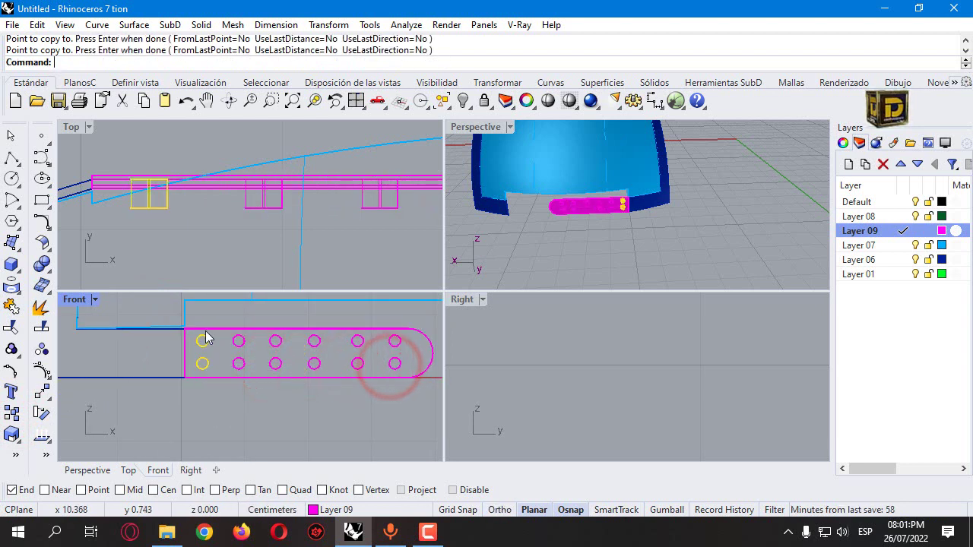
Step: Copy only the strap body about 0.15 cm toward the cap's inside in the top view, and undo the accidental hide
{"action": "left_click_drag", "start_coordinate": [253, 320], "coordinate": [216, 395]}
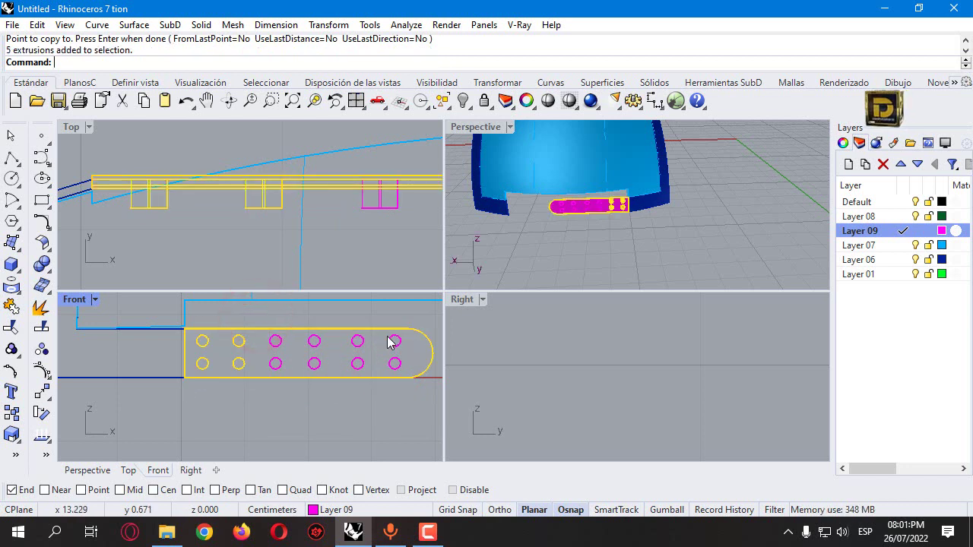
{"action": "left_click", "coordinate": [289, 325]}
{"action": "left_click", "coordinate": [297, 378]}
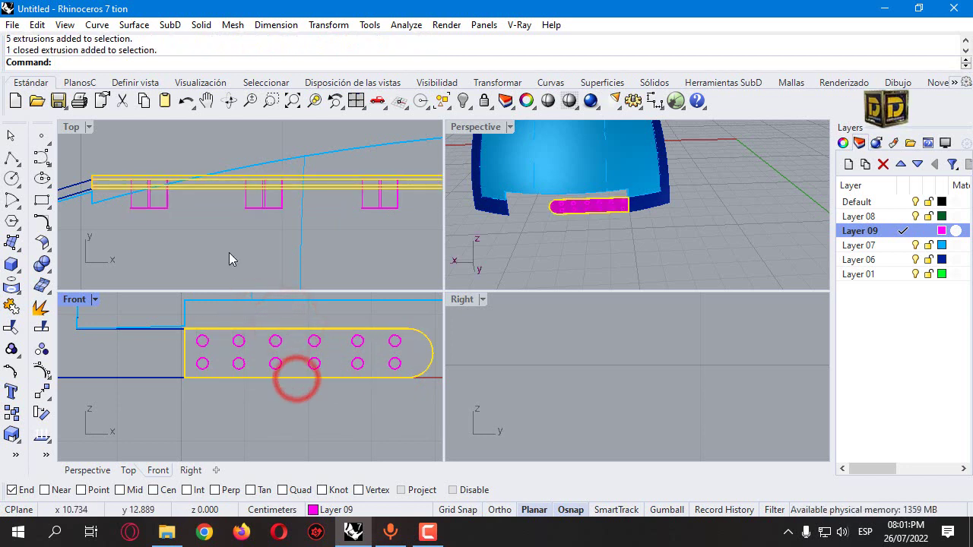
{"action": "left_click", "coordinate": [14, 415]}
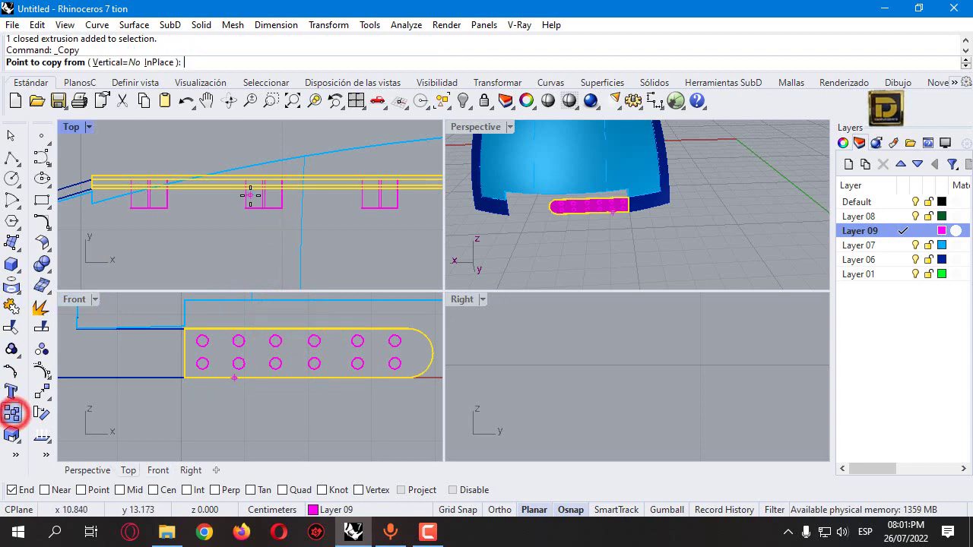
{"action": "left_click", "coordinate": [246, 196]}
{"action": "left_click", "coordinate": [233, 223]}
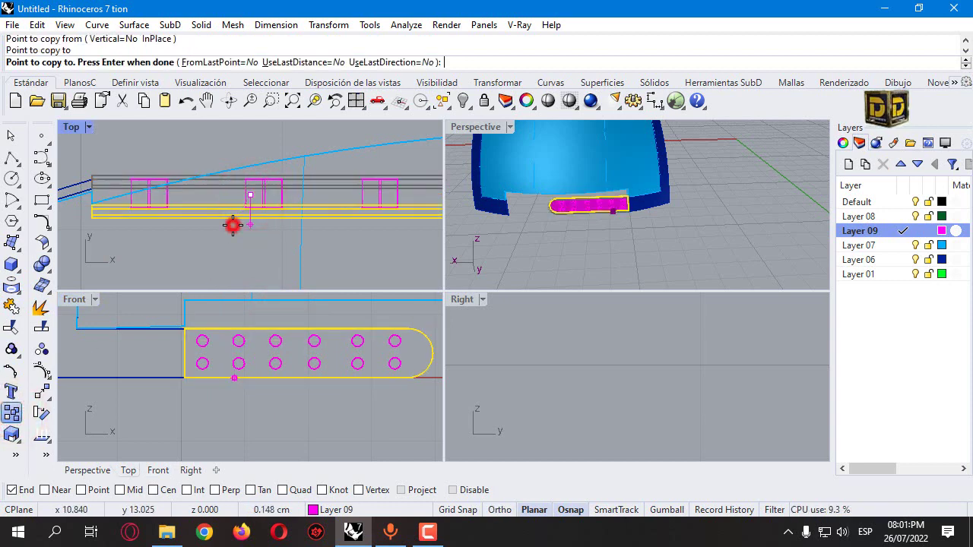
{"action": "key", "text": "Return"}
{"action": "key", "text": "ctrl+z"}
{"action": "scroll", "coordinate": [240, 223], "scroll_direction": "down", "scroll_amount": 3}
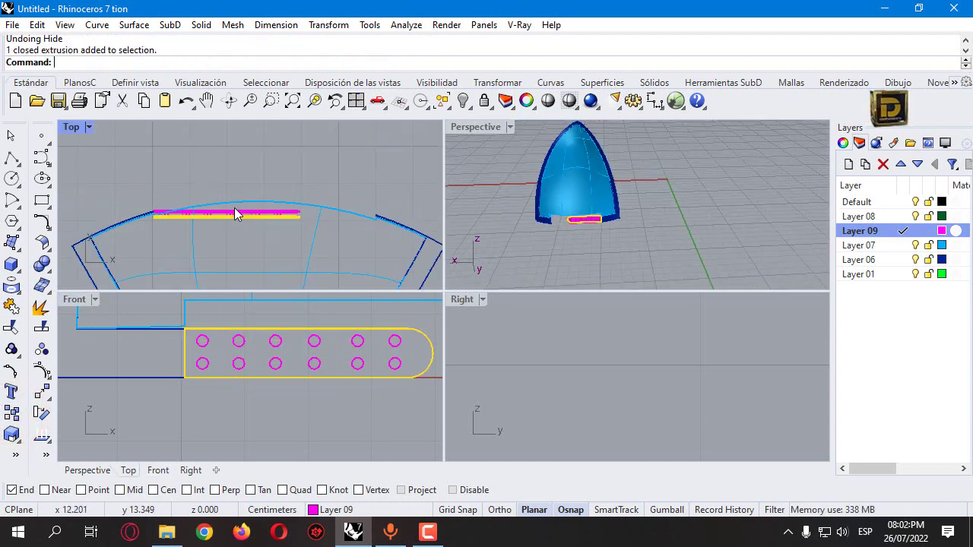
Step: Rotate the copied strap half a turn about a point near its rounded end and slide it over the original's last two cylinder columns
{"action": "left_click", "coordinate": [319, 25]}
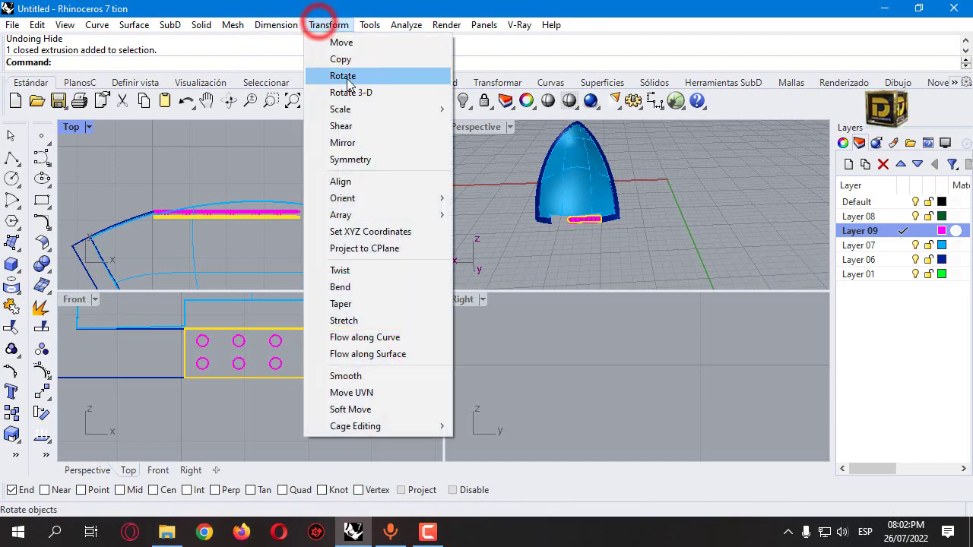
{"action": "left_click", "coordinate": [342, 76]}
{"action": "left_click", "coordinate": [300, 228]}
{"action": "left_click", "coordinate": [137, 235]}
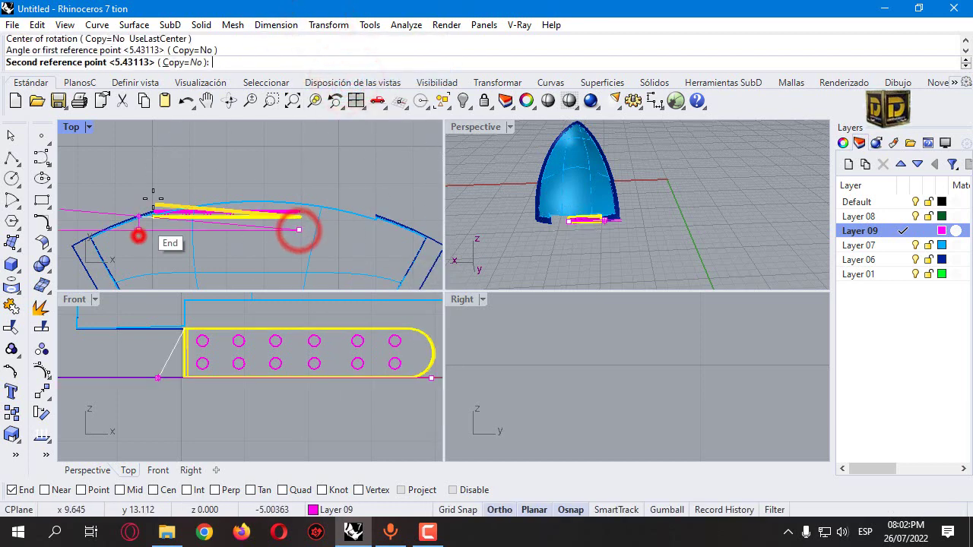
{"action": "left_click", "coordinate": [361, 202]}
{"action": "left_click_drag", "start_coordinate": [354, 245], "coordinate": [231, 241]}
{"action": "scroll", "coordinate": [283, 221], "scroll_direction": "up", "scroll_amount": 5}
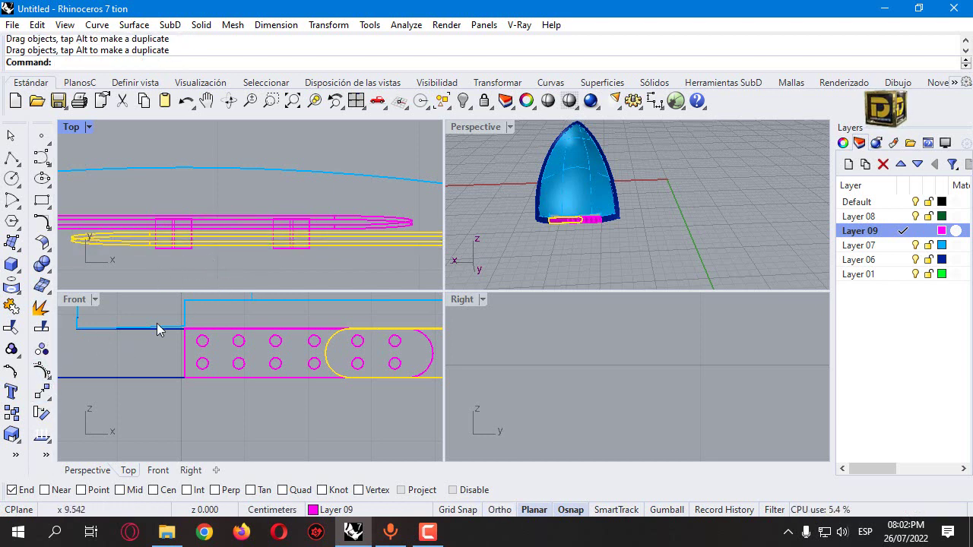
Step: Subtract the four cylinders in the overlap from the copied strap with Boolean Difference, keeping the cylinders with DeleteInput=No
{"action": "left_click", "coordinate": [43, 266]}
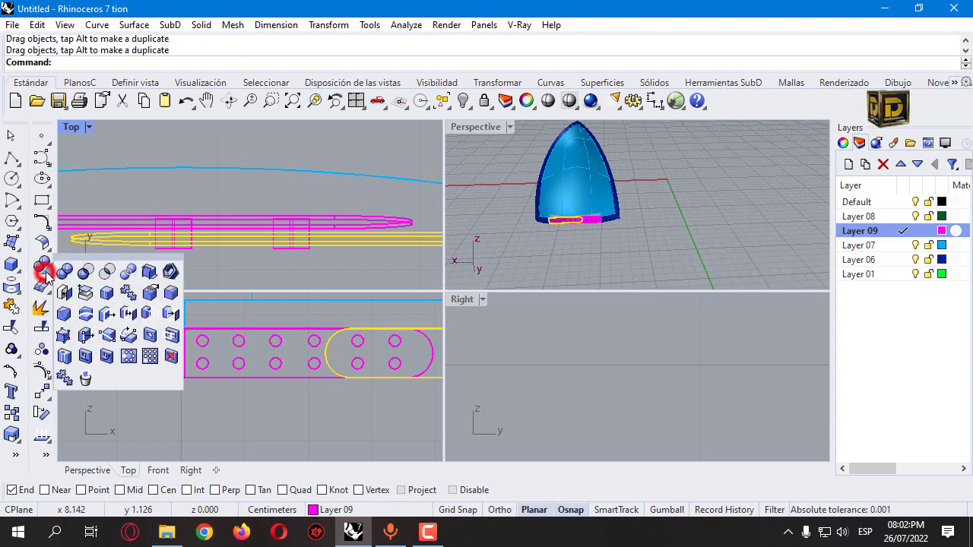
{"action": "left_click", "coordinate": [81, 266]}
{"action": "left_click", "coordinate": [176, 247]}
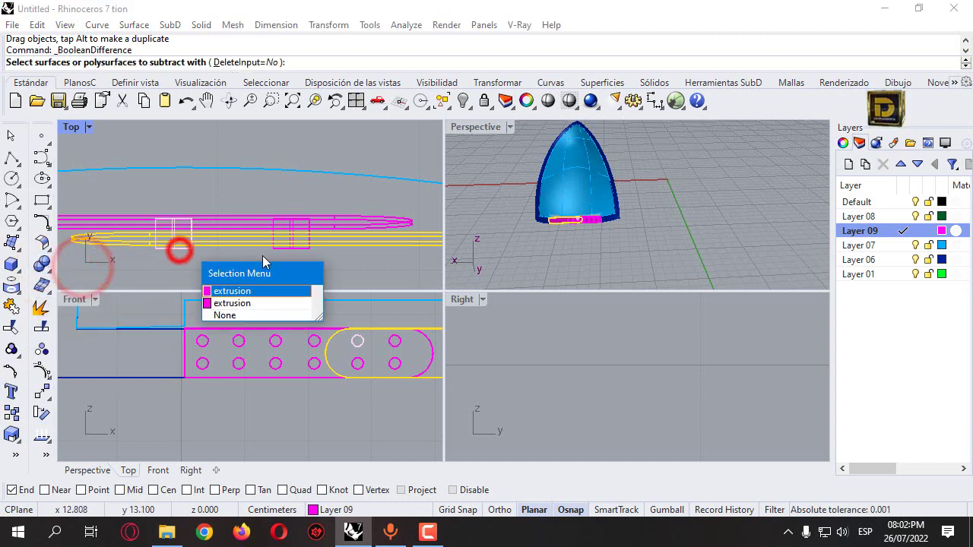
{"action": "left_click", "coordinate": [253, 294]}
{"action": "left_click", "coordinate": [395, 363]}
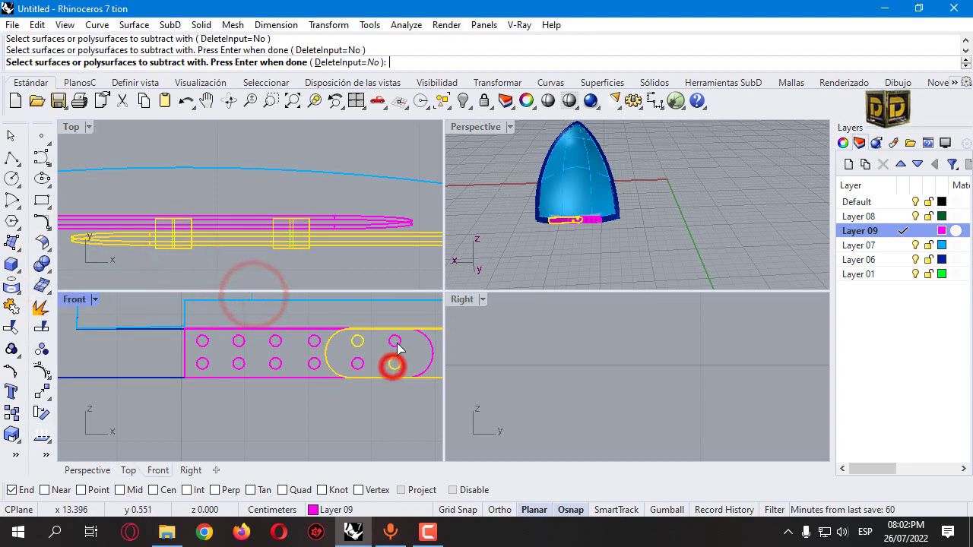
{"action": "left_click", "coordinate": [394, 341]}
{"action": "left_click", "coordinate": [357, 363]}
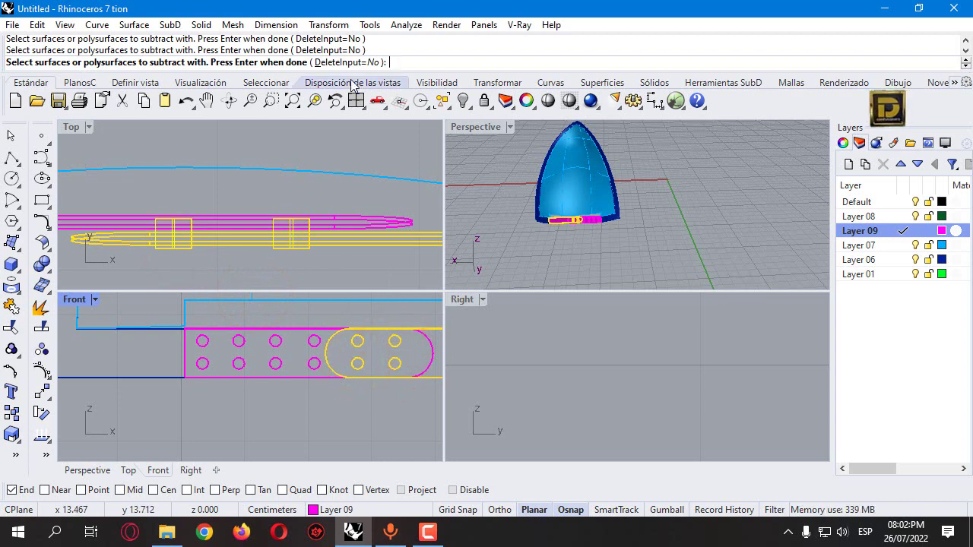
{"action": "key", "text": "Return"}
Step: Join the original strap and its twelve cylinders into one solid with Boolean Union
{"action": "scroll", "coordinate": [638, 228], "scroll_direction": "up", "scroll_amount": 5}
{"action": "left_click", "coordinate": [692, 283]}
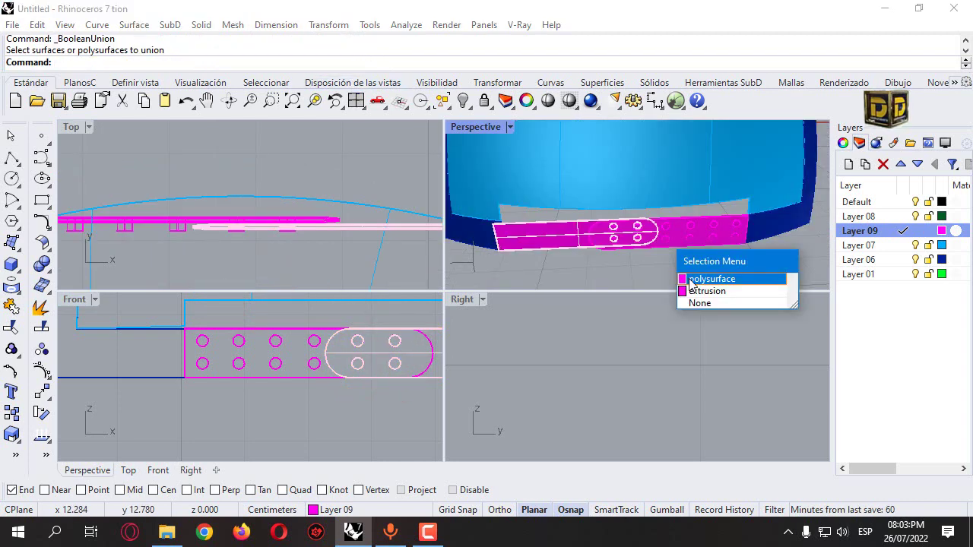
{"action": "left_click", "coordinate": [692, 280]}
{"action": "left_click", "coordinate": [698, 222]}
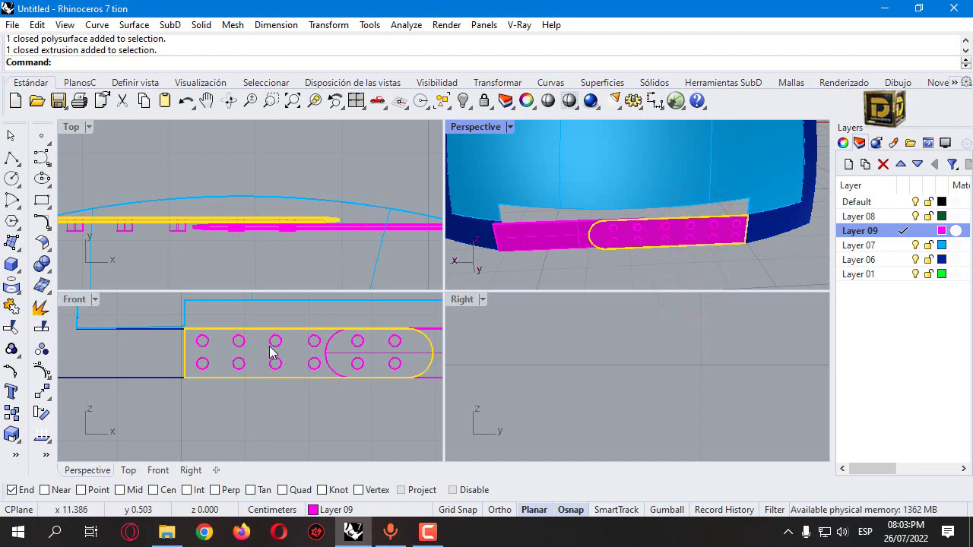
{"action": "scroll", "coordinate": [269, 351], "scroll_direction": "down", "scroll_amount": 2}
{"action": "left_click_drag", "start_coordinate": [296, 395], "coordinate": [386, 411]}
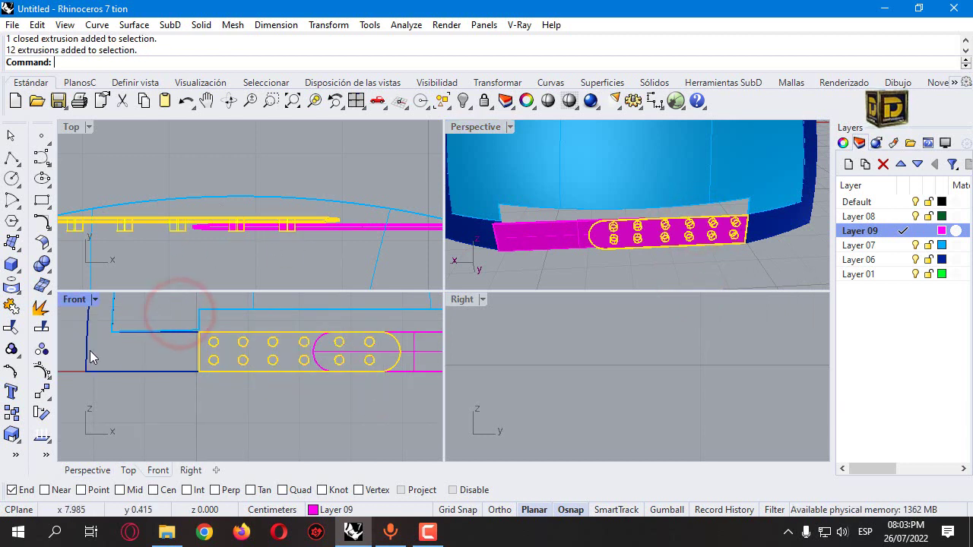
{"action": "left_click", "coordinate": [42, 263]}
{"action": "left_click", "coordinate": [344, 310]}
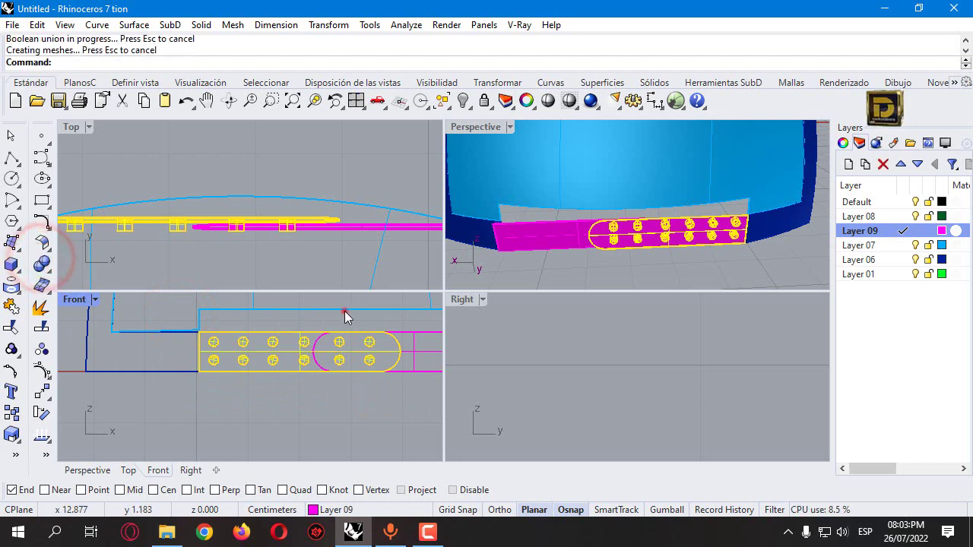
{"action": "key", "text": "Return"}
Step: Hide the selected rear crown panel in an enlarged perspective view
{"action": "double_click", "coordinate": [472, 127]}
{"action": "scroll", "coordinate": [256, 282], "scroll_direction": "down", "scroll_amount": 5}
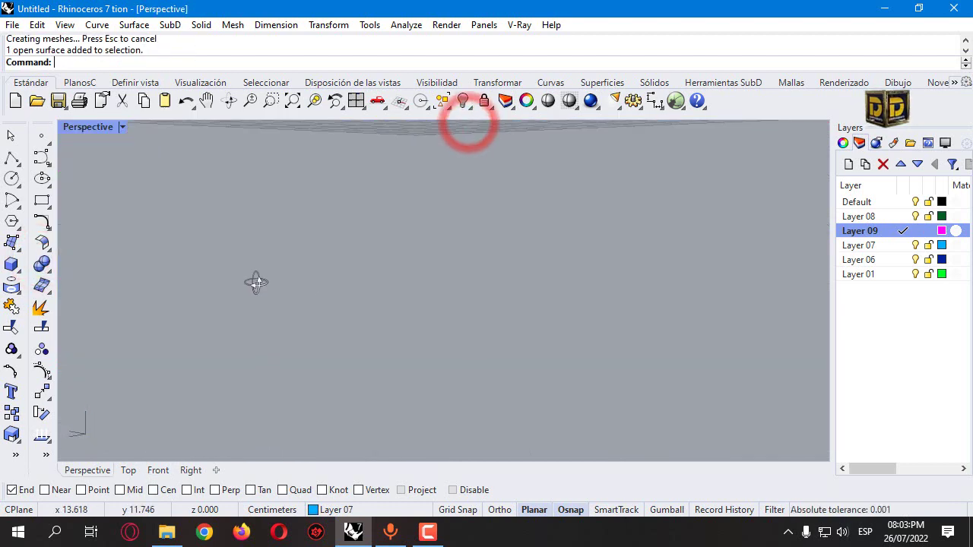
{"action": "right_click_drag", "start_coordinate": [307, 335], "coordinate": [302, 71]}
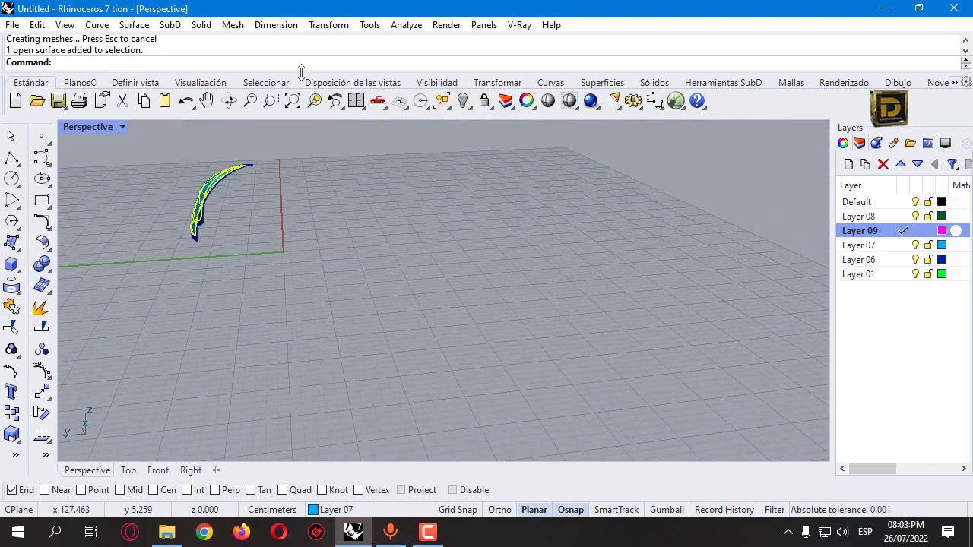
{"action": "left_click", "coordinate": [463, 101]}
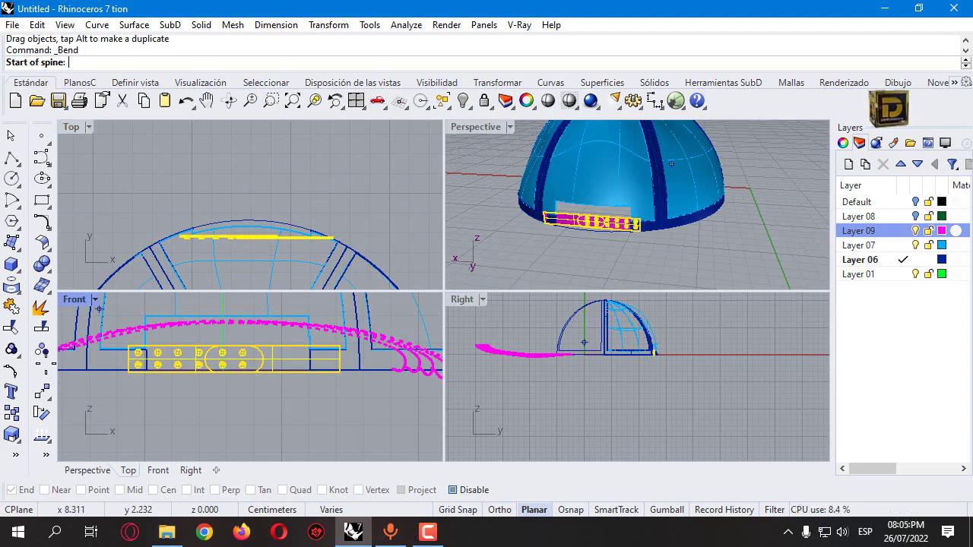
Step: Bend one half of both straps toward the cap in the top view, with the spine running from their middle to the right-hand end
{"action": "left_click", "coordinate": [42, 392]}
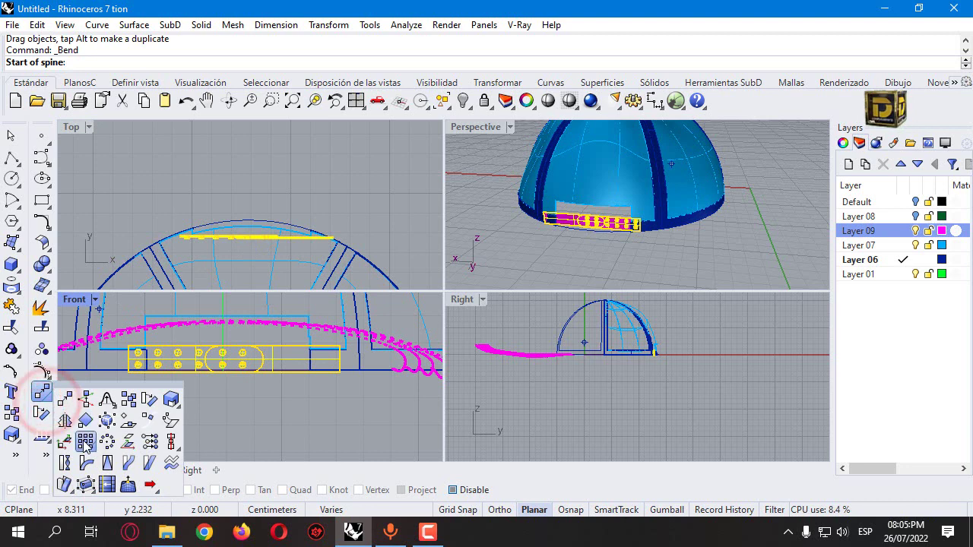
{"action": "left_click", "coordinate": [261, 236]}
{"action": "left_click", "coordinate": [334, 237]}
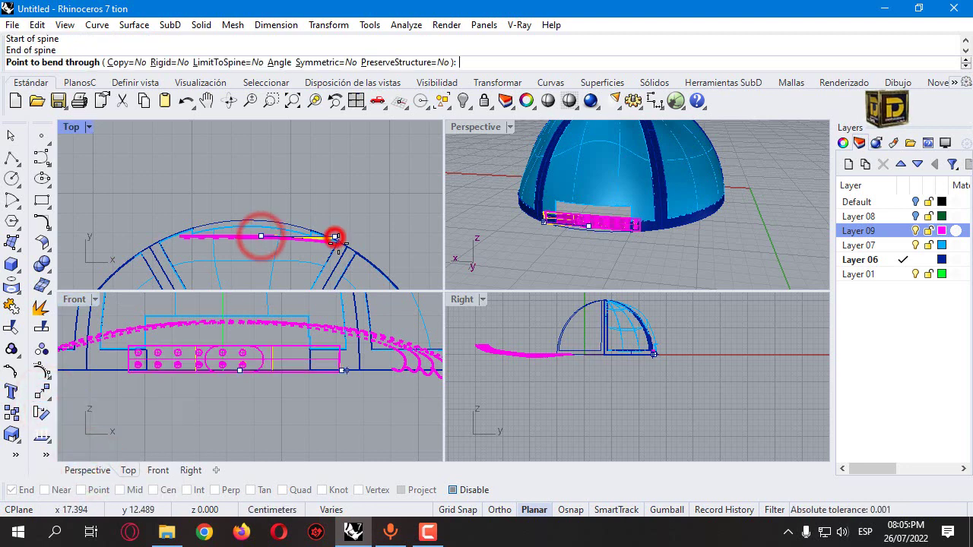
{"action": "left_click", "coordinate": [342, 250]}
Step: Bend the other half of the straps to match the band's curve, and shift both straps slightly outward against the crown's edge
{"action": "key", "text": "Return"}
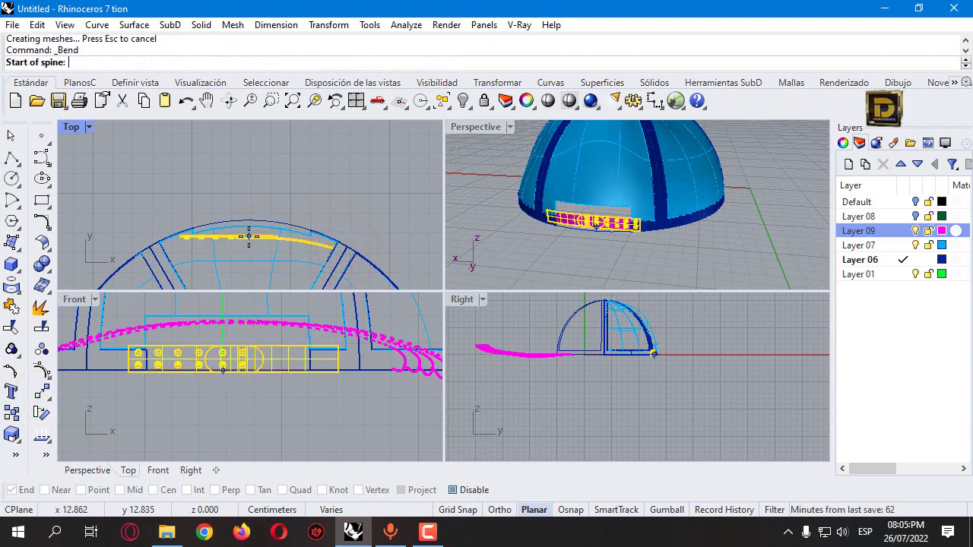
{"action": "left_click", "coordinate": [248, 237]}
{"action": "left_click", "coordinate": [182, 233]}
{"action": "left_click", "coordinate": [174, 244]}
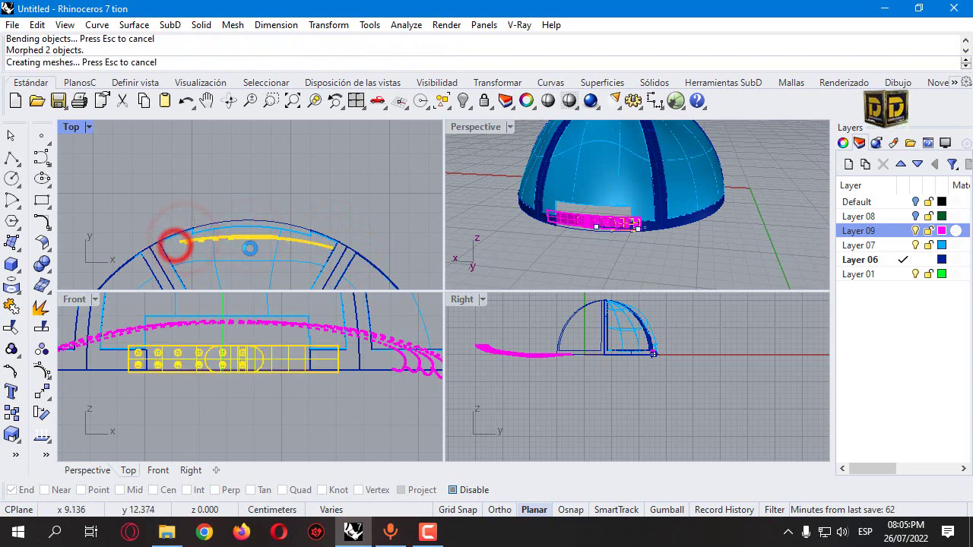
{"action": "scroll", "coordinate": [251, 241], "scroll_direction": "down", "scroll_amount": 1}
{"action": "left_click_drag", "start_coordinate": [250, 235], "coordinate": [253, 228]}
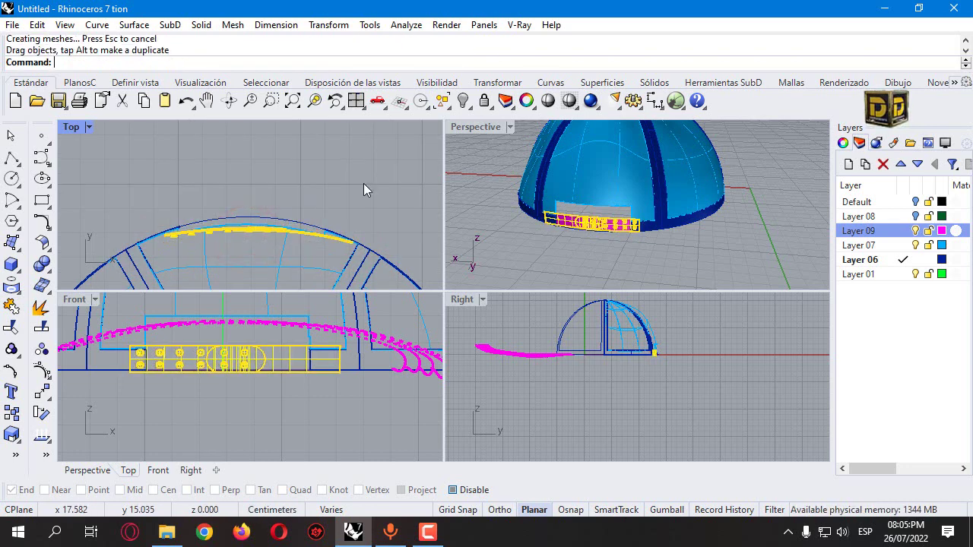
Step: Turn on Layer 08 and the Default layer, and view the whole cap in an enlarged perspective view
{"action": "left_click", "coordinate": [486, 174]}
{"action": "double_click", "coordinate": [496, 126]}
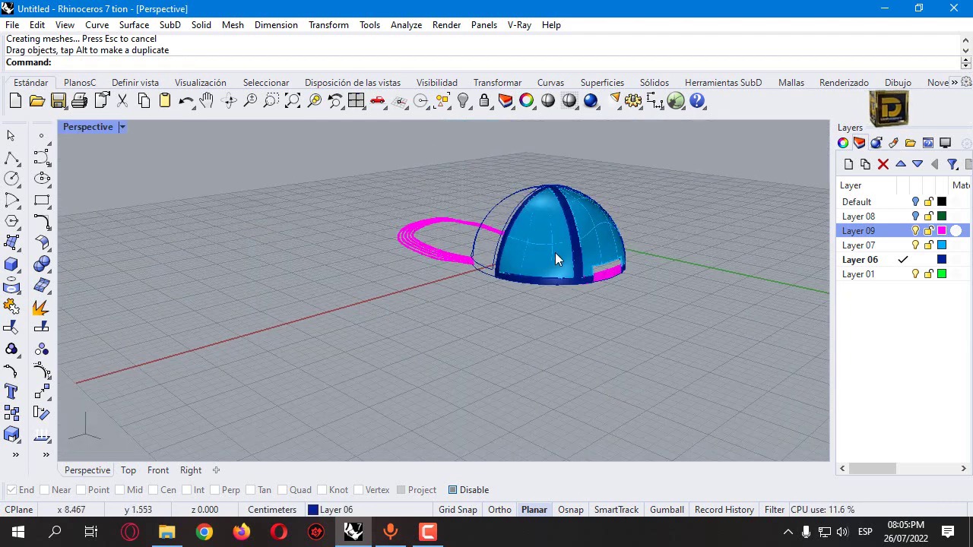
{"action": "right_click_drag", "start_coordinate": [555, 252], "coordinate": [447, 140]}
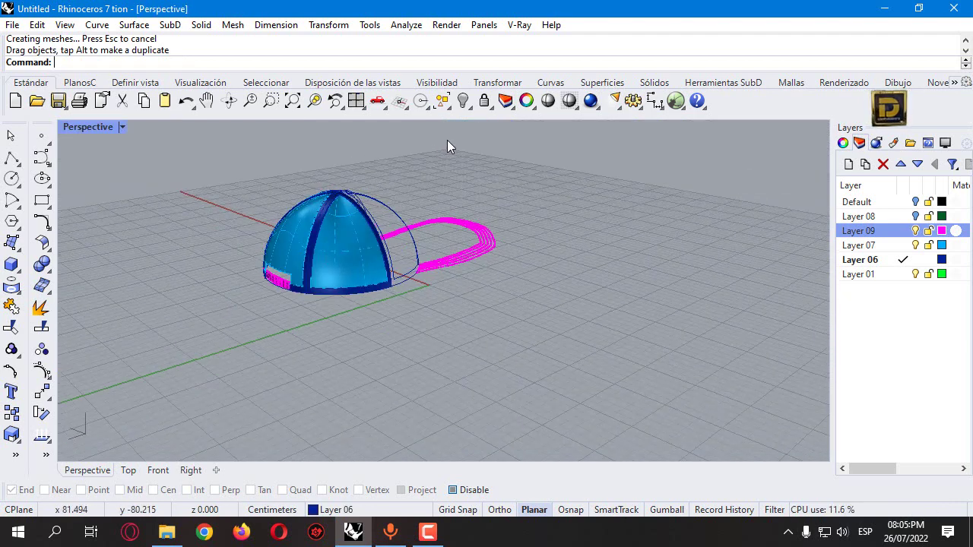
{"action": "left_click", "coordinate": [915, 216]}
{"action": "left_click", "coordinate": [916, 201]}
{"action": "right_click_drag", "start_coordinate": [608, 304], "coordinate": [407, 196]}
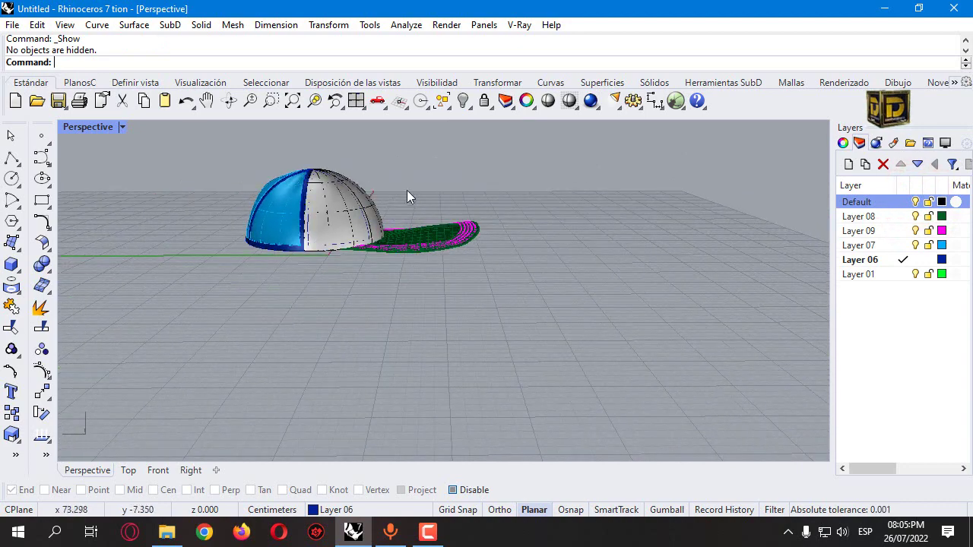
Step: Return to the four-view layout and isolate the front crown panel above the visor
{"action": "double_click", "coordinate": [88, 127]}
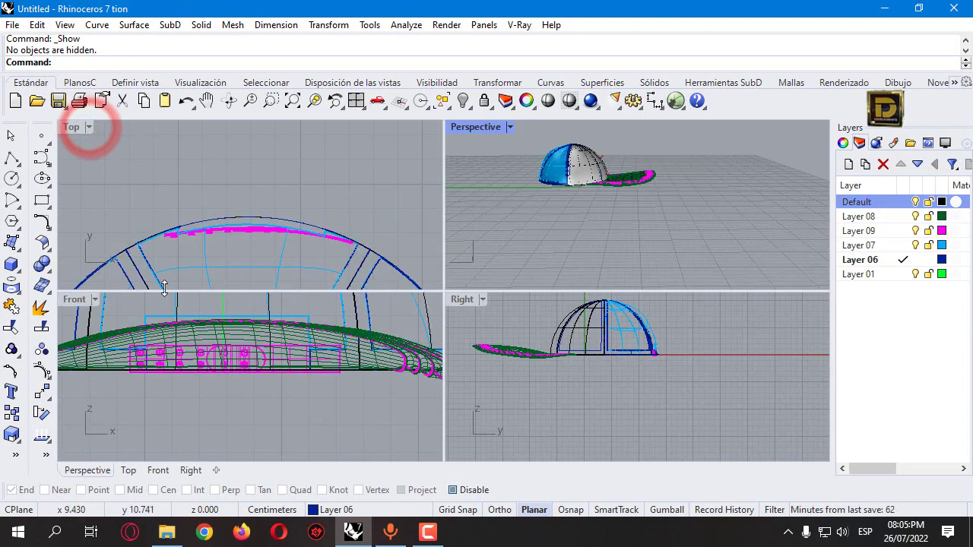
{"action": "right_click_drag", "start_coordinate": [616, 206], "coordinate": [615, 181]}
{"action": "scroll", "coordinate": [615, 182], "scroll_direction": "up", "scroll_amount": 3}
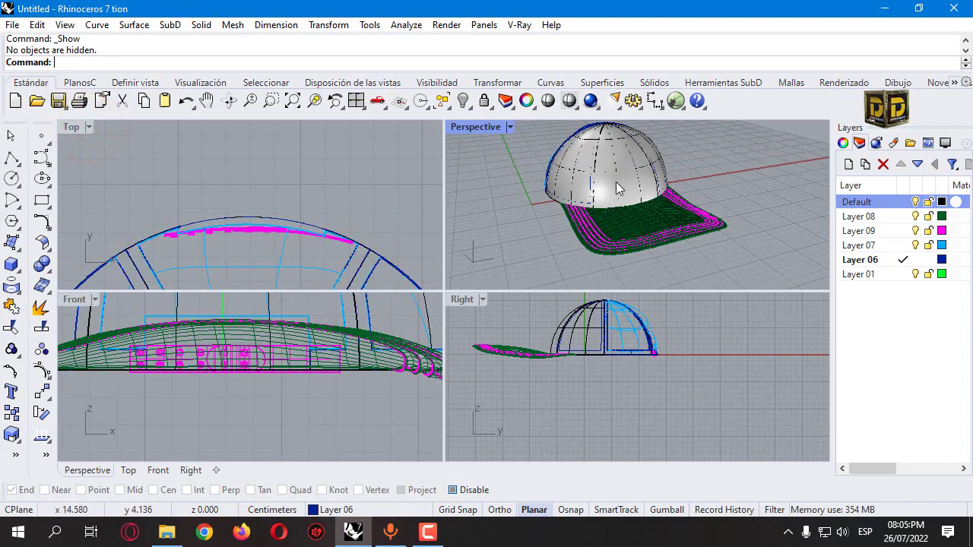
{"action": "left_click", "coordinate": [616, 182]}
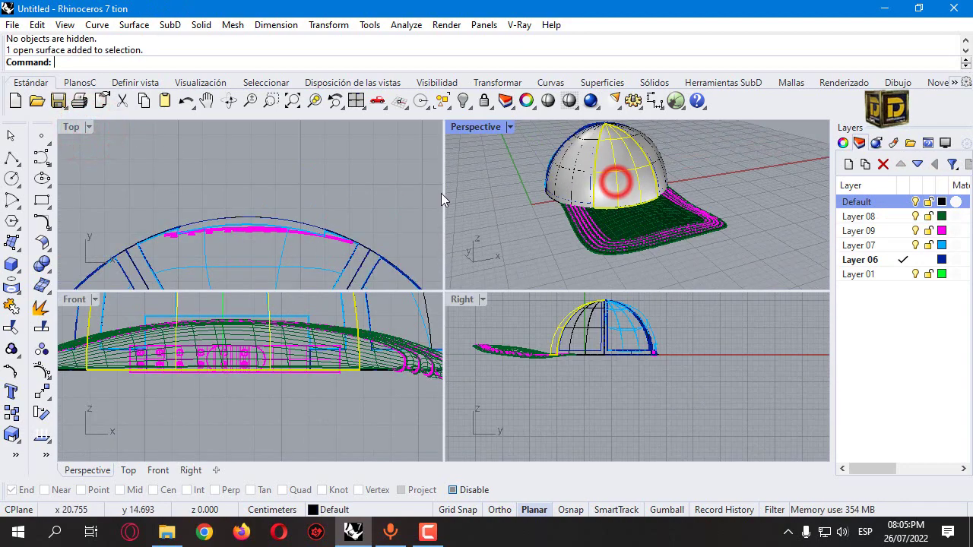
{"action": "left_click", "coordinate": [472, 111]}
{"action": "left_click", "coordinate": [523, 119]}
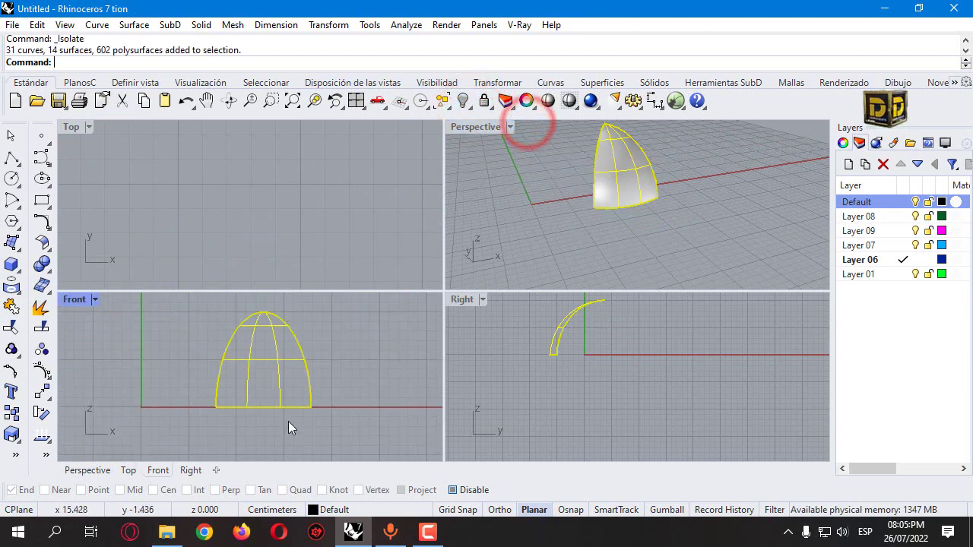
Step: Start a degree-3 control-point curve over the panel in the front view, tracing a swoosh's lower edge from its hooked end to its tip
{"action": "left_click", "coordinate": [42, 157]}
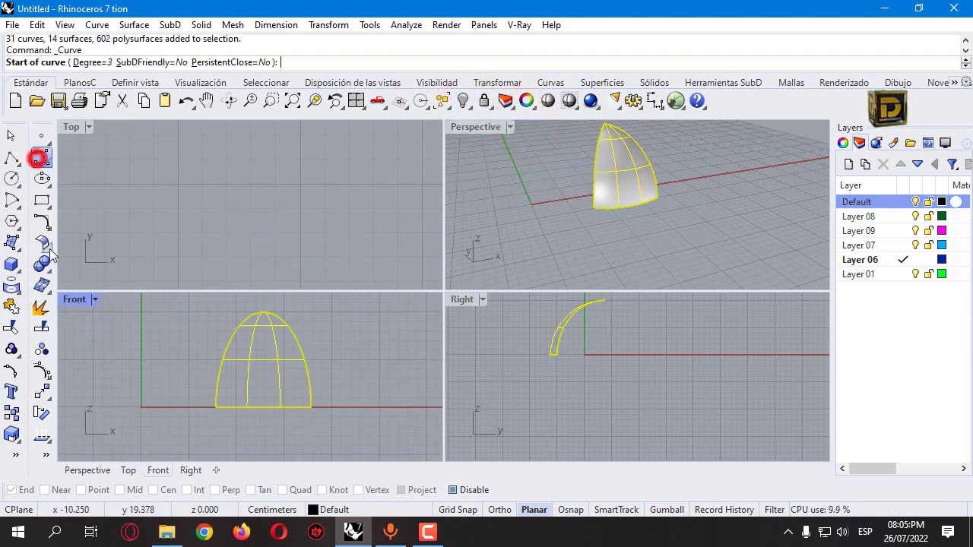
{"action": "double_click", "coordinate": [74, 299]}
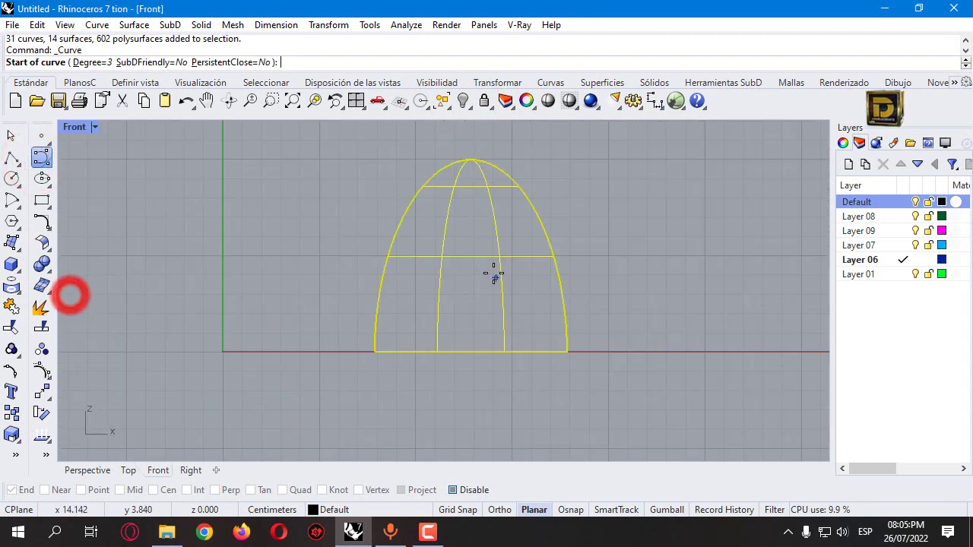
{"action": "left_click", "coordinate": [420, 262]}
{"action": "left_click", "coordinate": [421, 287]}
{"action": "left_click", "coordinate": [437, 299]}
{"action": "left_click", "coordinate": [462, 282]}
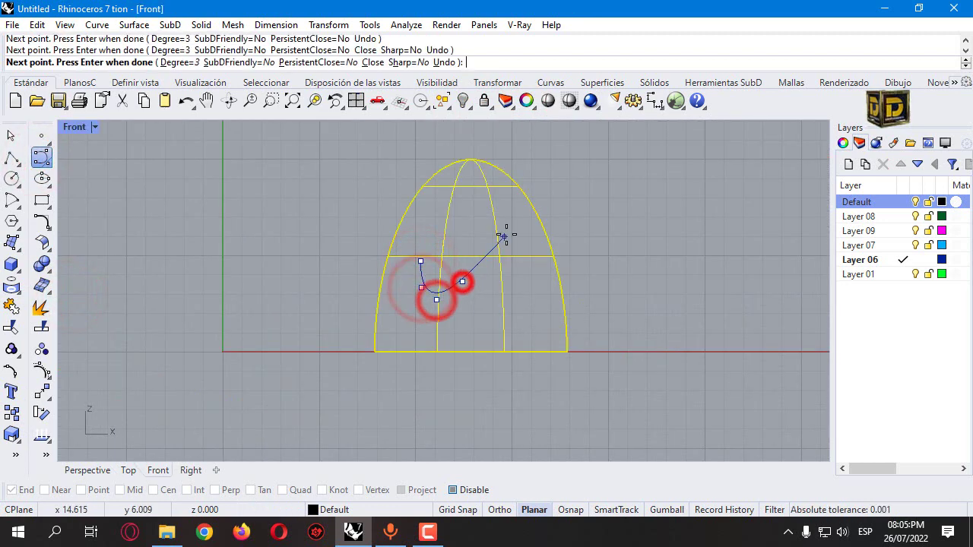
{"action": "left_click", "coordinate": [514, 216]}
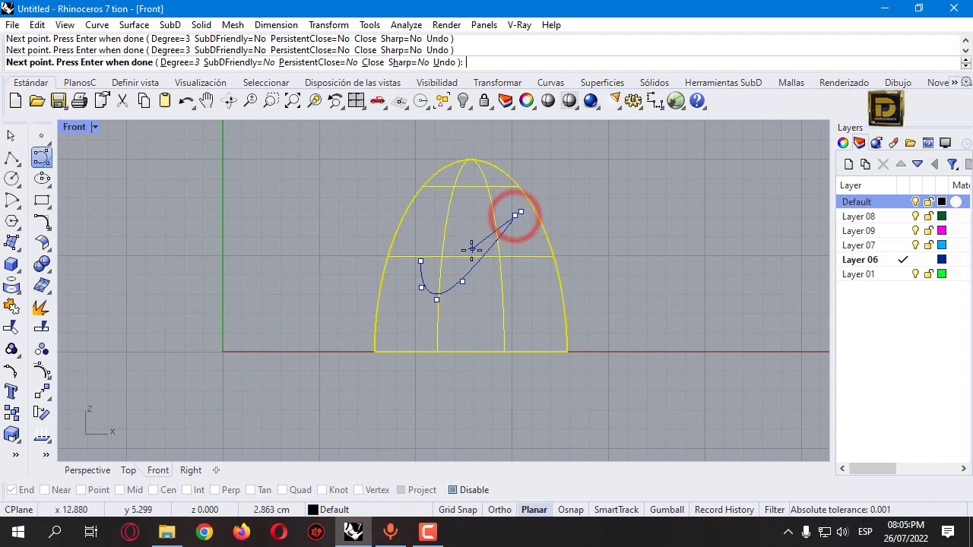
{"action": "key", "text": "ctrl+z"}
{"action": "scroll", "coordinate": [514, 212], "scroll_direction": "up", "scroll_amount": 5}
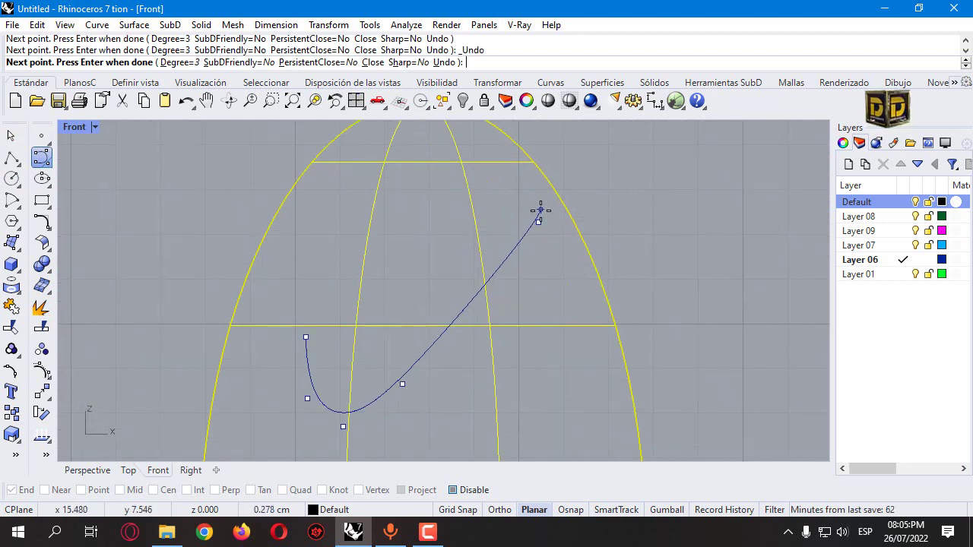
Step: Trace the swoosh's upper edge back from the tip and close the curve at its start point using the End object snap
{"action": "left_click", "coordinate": [499, 242]}
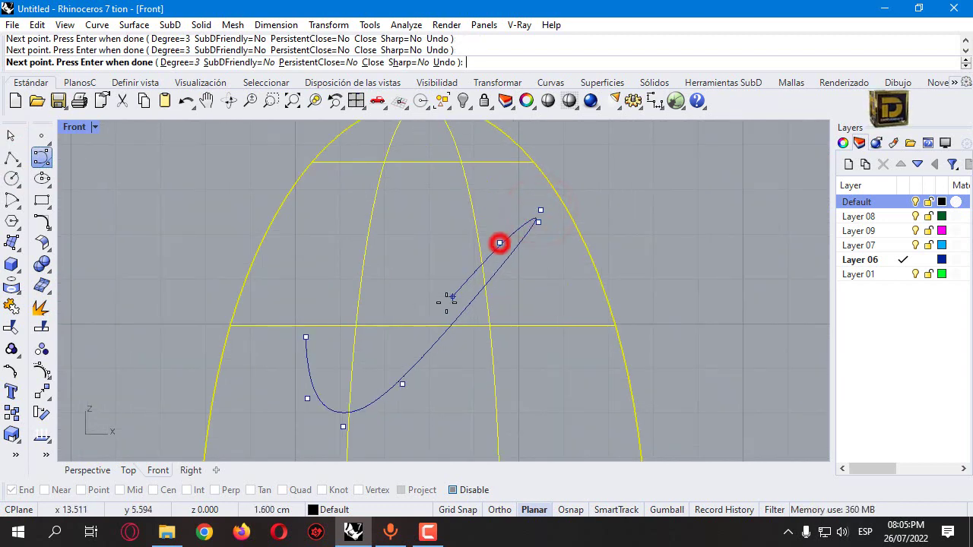
{"action": "left_click", "coordinate": [412, 329]}
{"action": "left_click", "coordinate": [363, 358]}
{"action": "left_click", "coordinate": [340, 359]}
{"action": "left_click", "coordinate": [318, 349]}
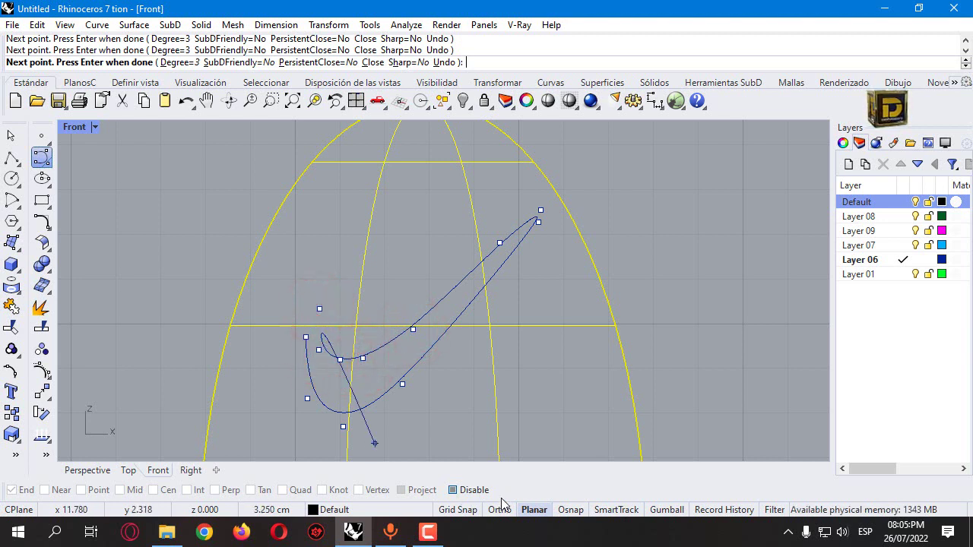
{"action": "left_click", "coordinate": [463, 489]}
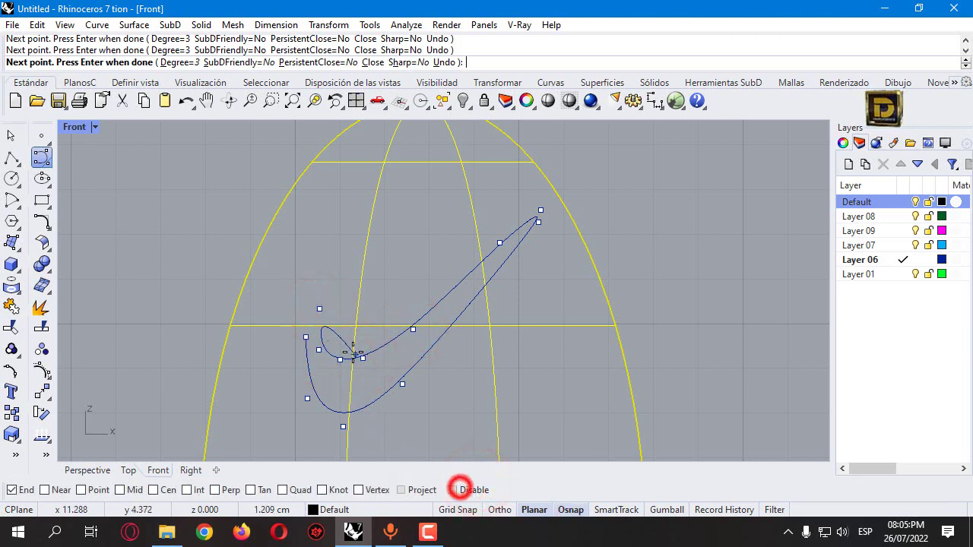
{"action": "left_click", "coordinate": [306, 336]}
{"action": "left_click", "coordinate": [329, 353]}
{"action": "scroll", "coordinate": [111, 317], "scroll_direction": "down", "scroll_amount": 2}
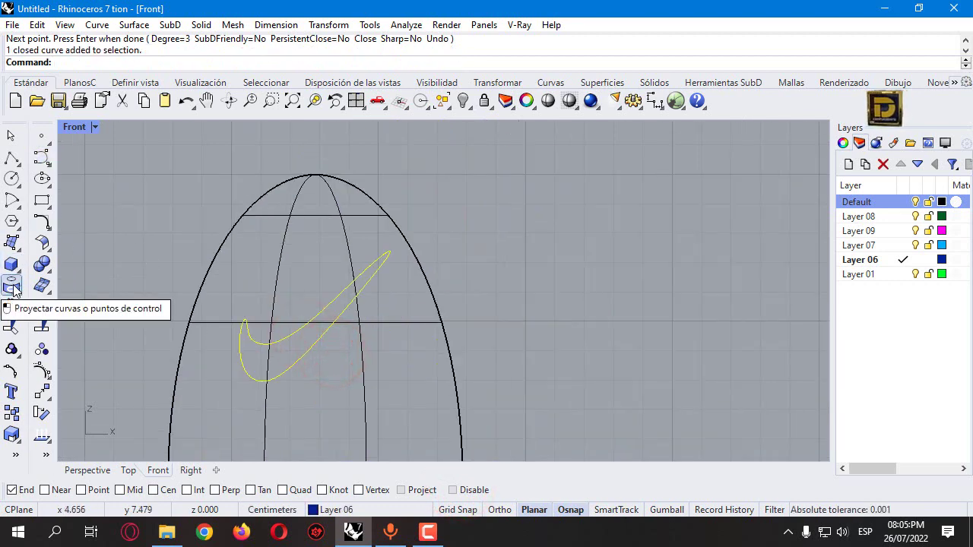
Step: Duplicate the front crown panel in place through the clipboard and hide one of the two coincident surfaces
{"action": "left_click", "coordinate": [253, 256]}
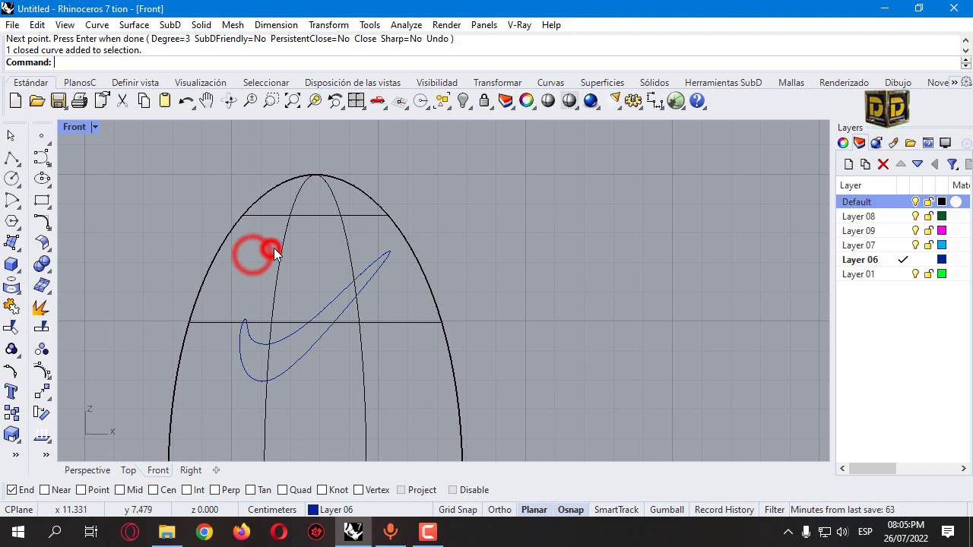
{"action": "left_click", "coordinate": [277, 251]}
{"action": "key", "text": "ctrl+c"}
{"action": "key", "text": "ctrl+v"}
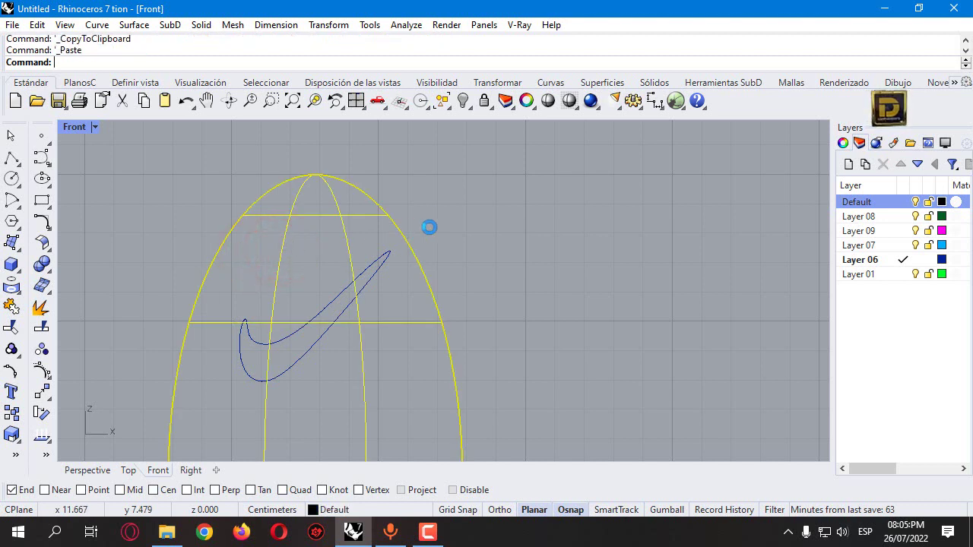
{"action": "left_click", "coordinate": [464, 102]}
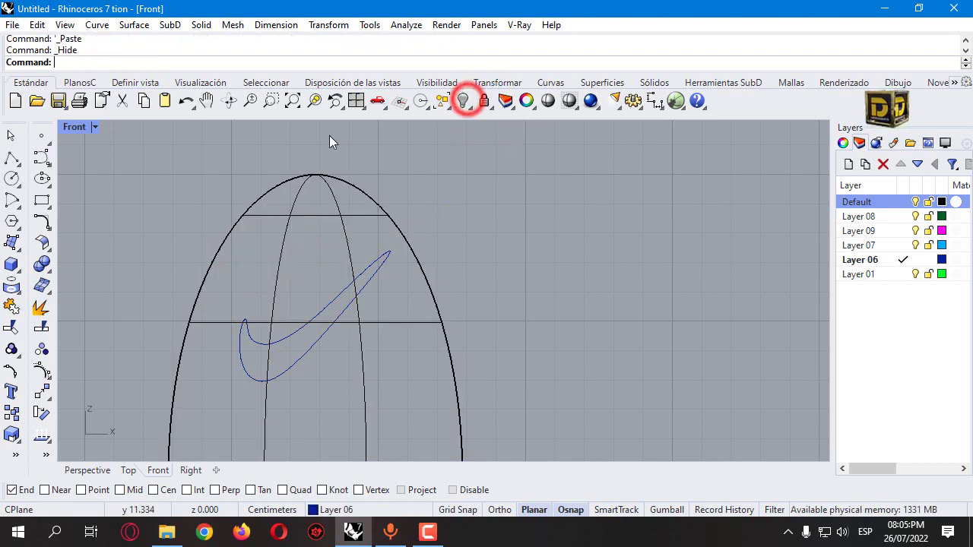
Step: Trim away the panel surface outside the closed swoosh curve in the front view, and delete the leftover curve
{"action": "left_click", "coordinate": [280, 343]}
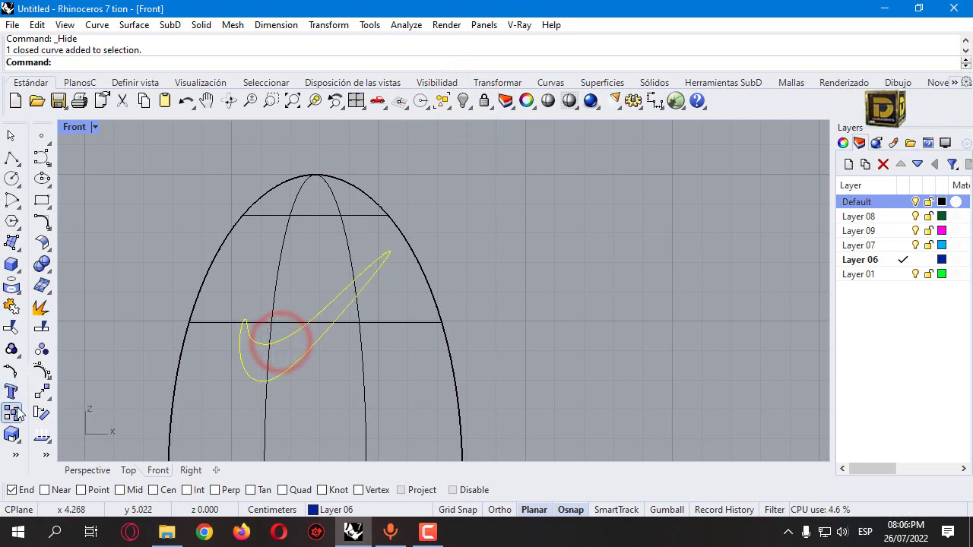
{"action": "left_click", "coordinate": [10, 328]}
{"action": "left_click", "coordinate": [281, 274]}
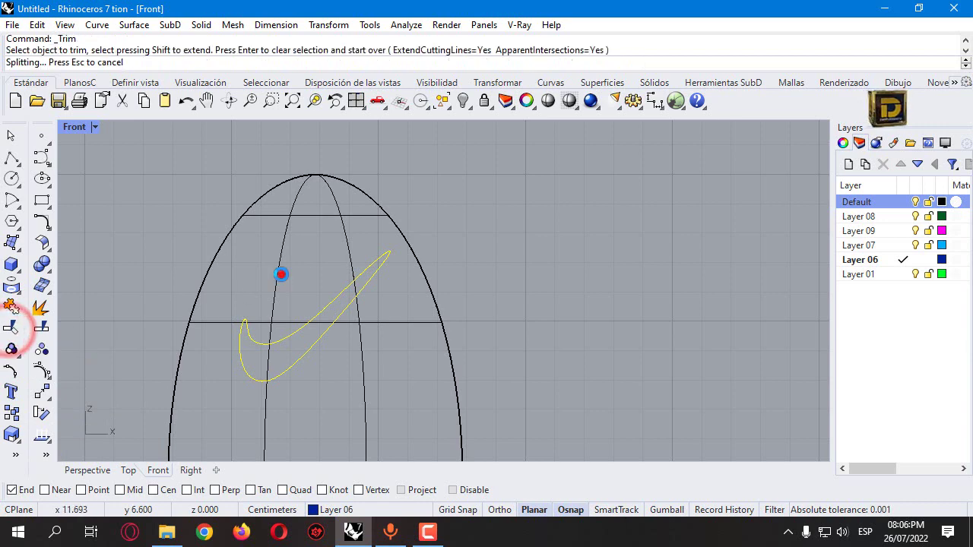
{"action": "double_click", "coordinate": [75, 131]}
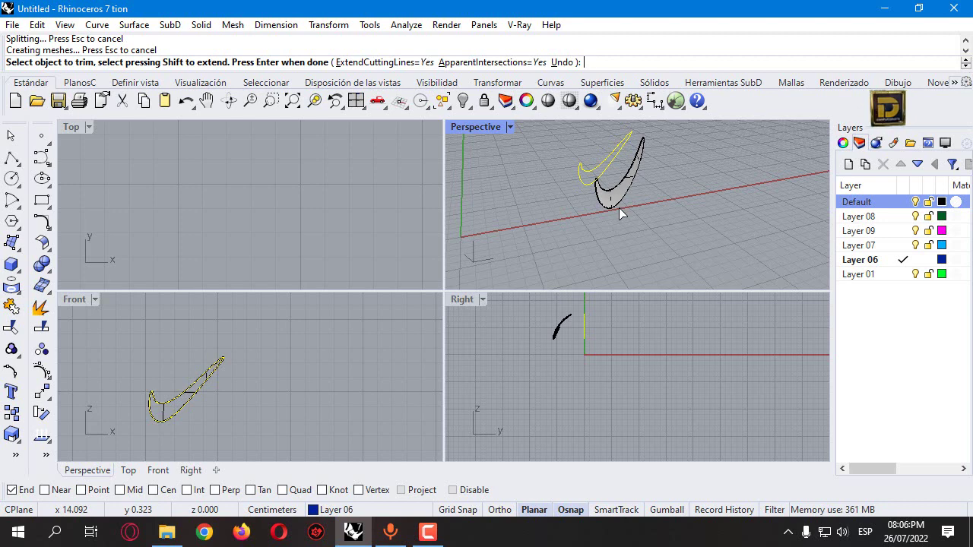
{"action": "key", "text": "Return"}
{"action": "left_click", "coordinate": [605, 166]}
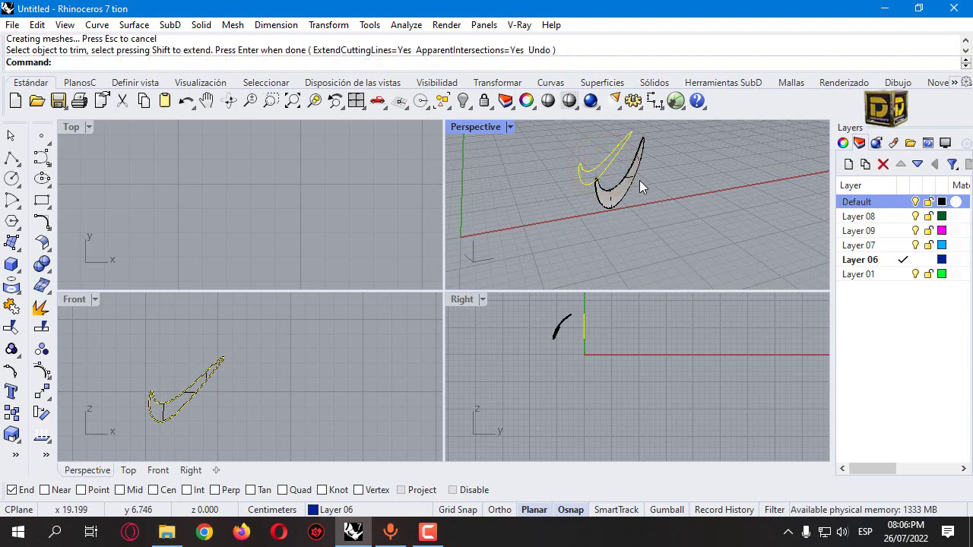
{"action": "left_click", "coordinate": [604, 161]}
{"action": "key", "text": "Delete"}
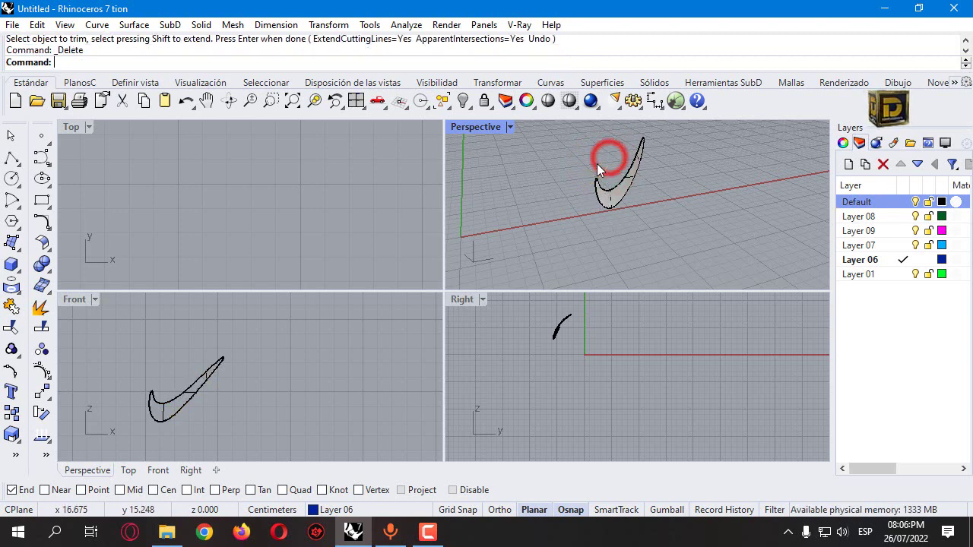
Step: Create a new layer, Layer 10, for the swoosh surface and set its color to white
{"action": "left_click", "coordinate": [631, 196]}
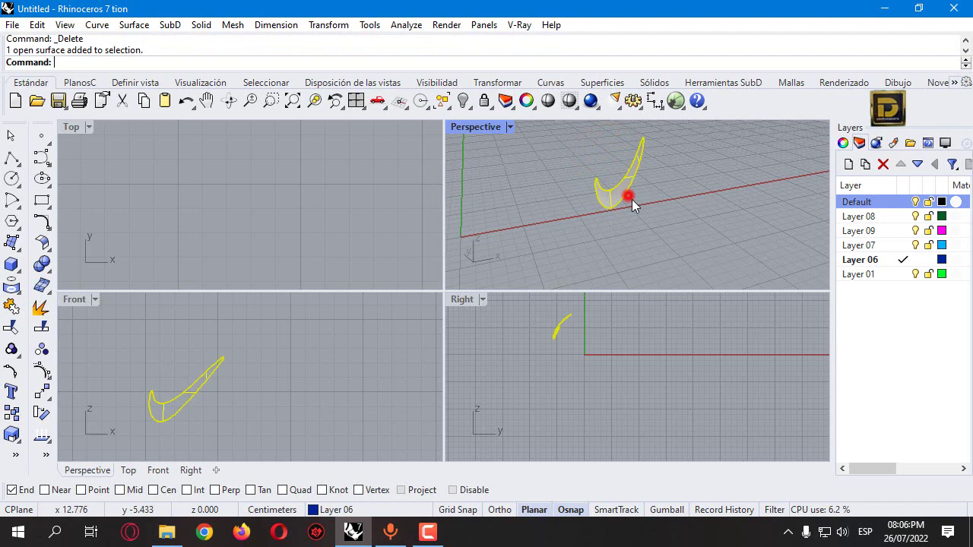
{"action": "left_click", "coordinate": [849, 165]}
{"action": "left_click", "coordinate": [942, 216]}
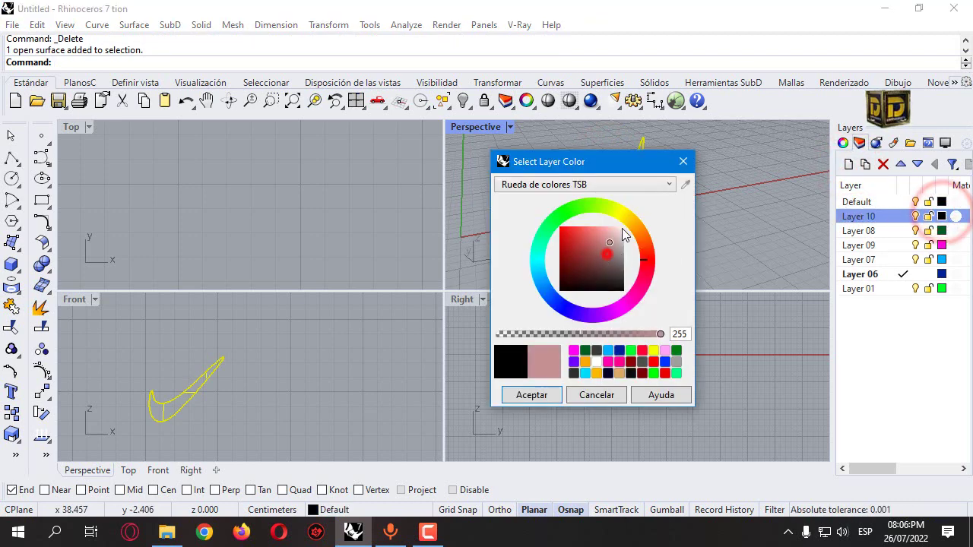
{"action": "left_click_drag", "start_coordinate": [622, 228], "coordinate": [561, 228]}
{"action": "left_click", "coordinate": [552, 395]}
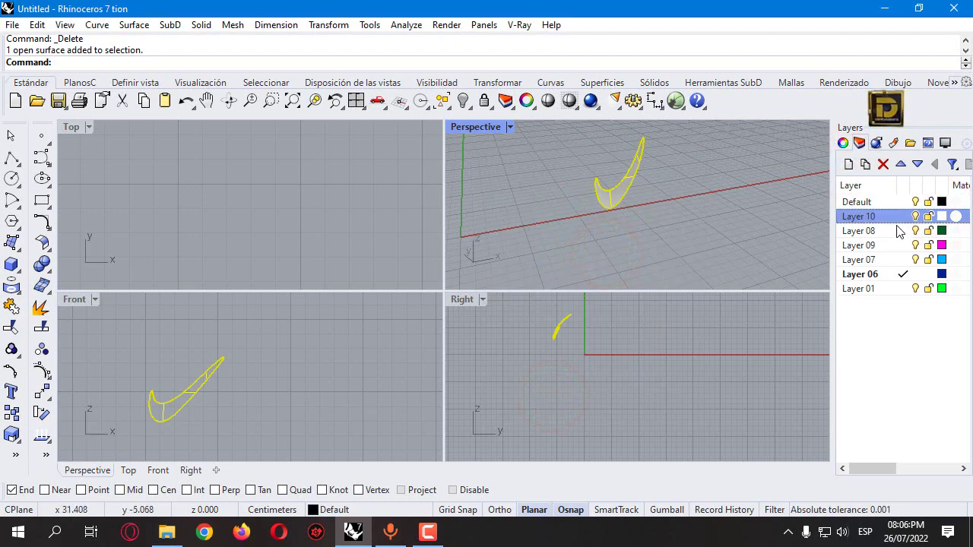
Step: Move the swoosh surface to Layer 10
{"action": "right_click", "coordinate": [894, 230]}
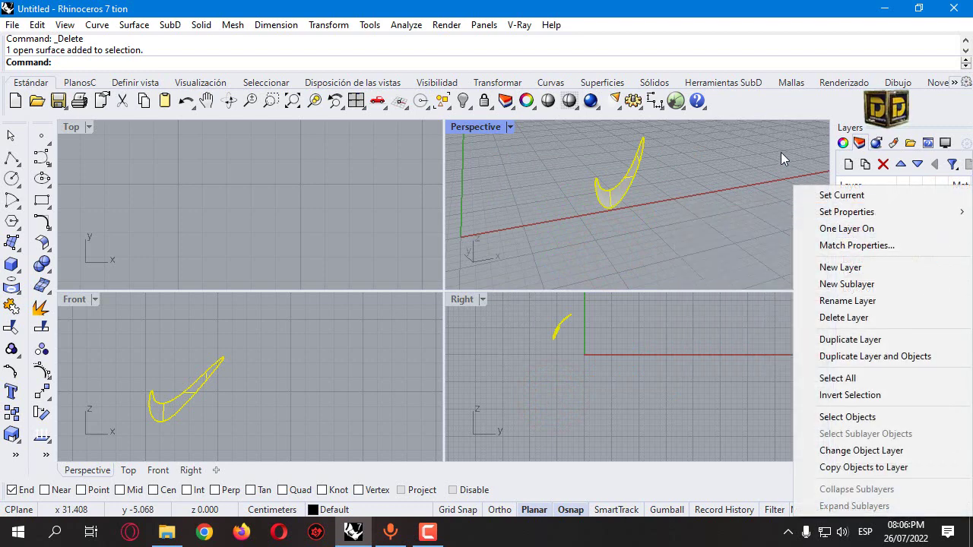
{"action": "left_click", "coordinate": [780, 152]}
{"action": "left_click", "coordinate": [600, 200]}
{"action": "right_click", "coordinate": [863, 216]}
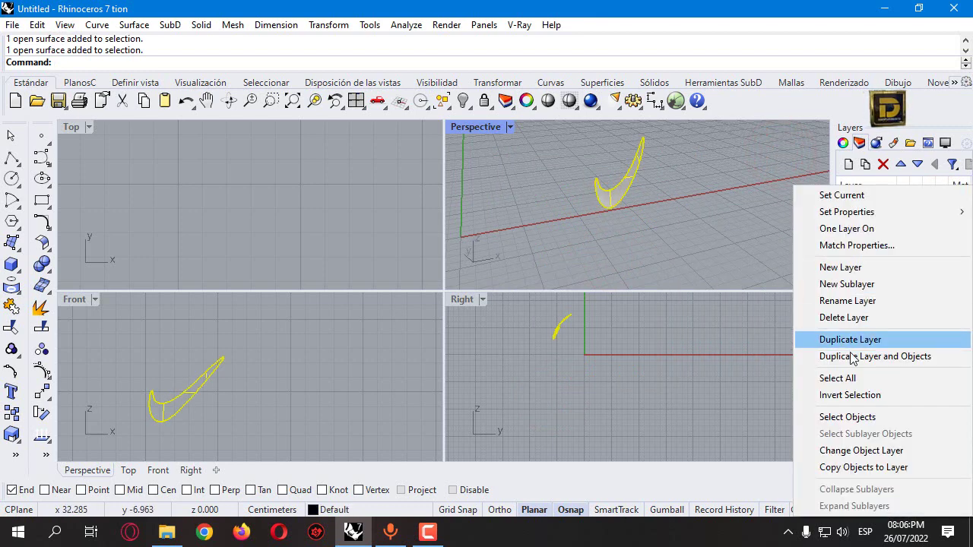
{"action": "left_click", "coordinate": [853, 451]}
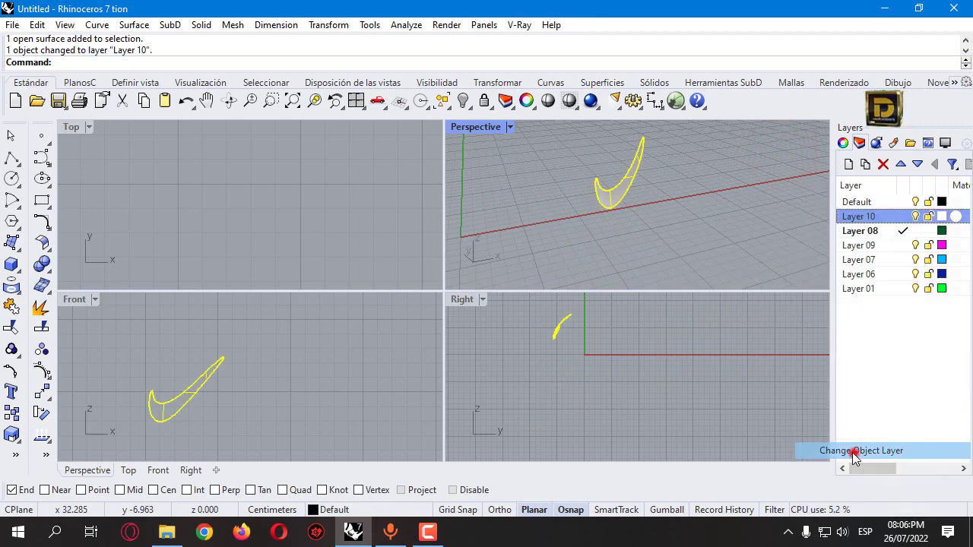
Step: Show all hidden cap objects around the swoosh again
{"action": "right_click", "coordinate": [464, 105]}
{"action": "scroll", "coordinate": [606, 201], "scroll_direction": "down", "scroll_amount": 2}
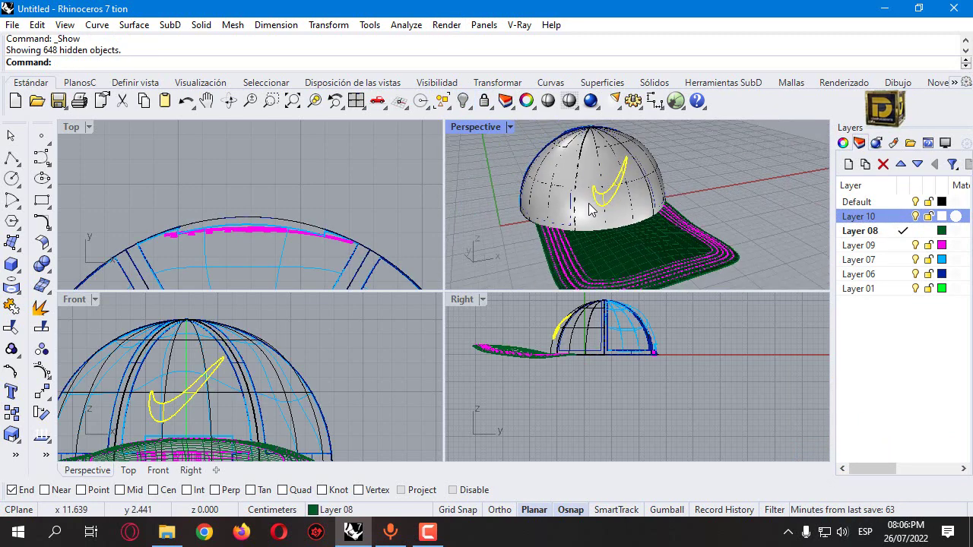
{"action": "scroll", "coordinate": [606, 201], "scroll_direction": "up", "scroll_amount": 2}
{"action": "scroll", "coordinate": [606, 201], "scroll_direction": "up", "scroll_amount": 1}
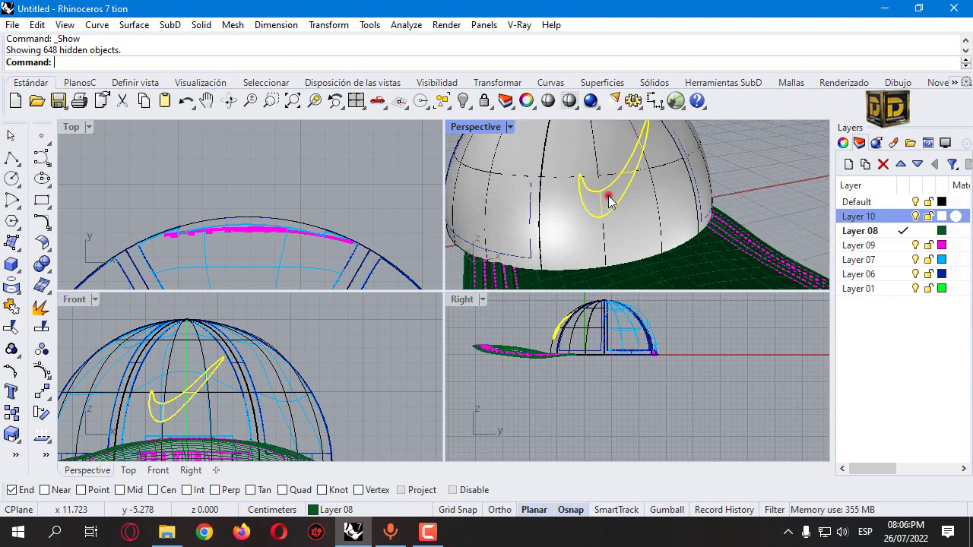
Step: Offset the swoosh surface outward from the crown by 0.08 as a solid, flipping the offset direction
{"action": "left_click", "coordinate": [608, 200]}
{"action": "left_click", "coordinate": [641, 237]}
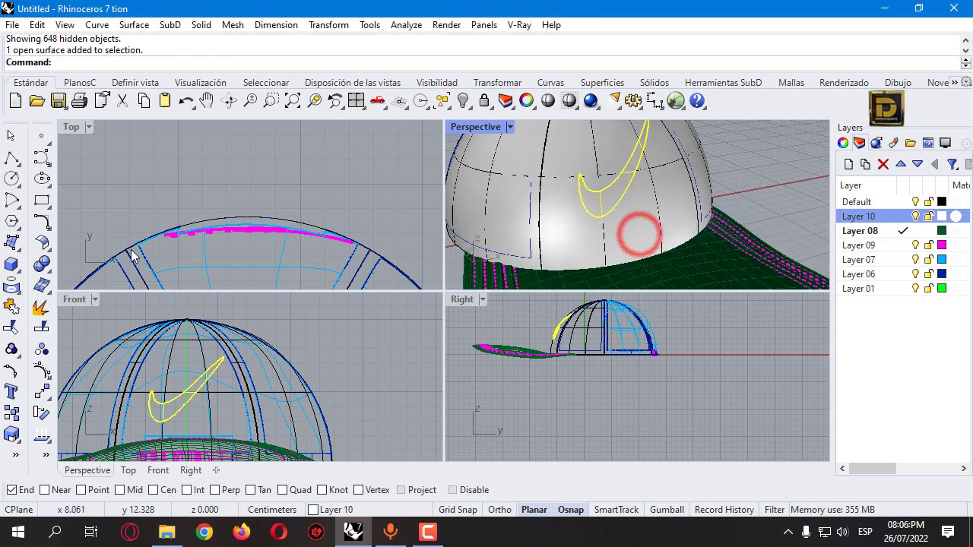
{"action": "left_click", "coordinate": [45, 242]}
{"action": "left_click", "coordinate": [87, 269]}
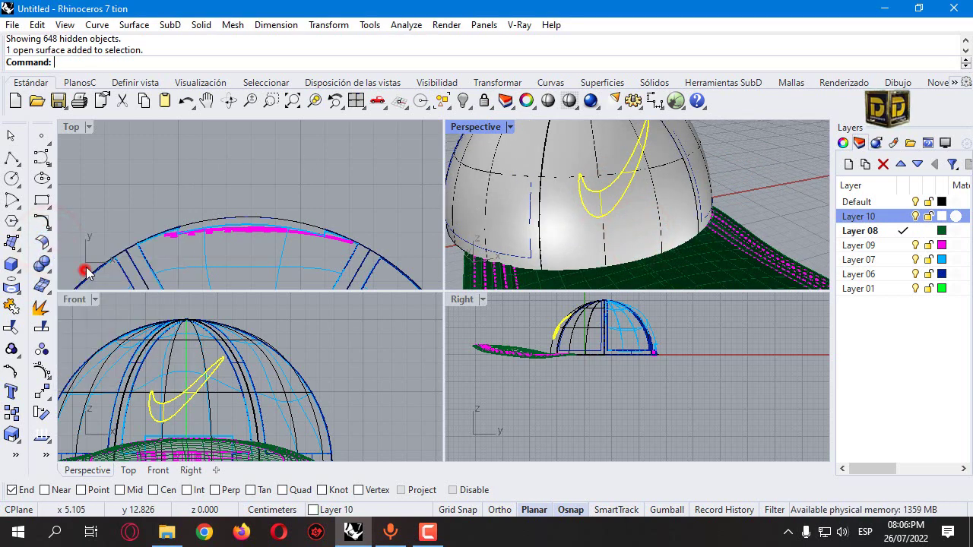
{"action": "left_click", "coordinate": [669, 62]}
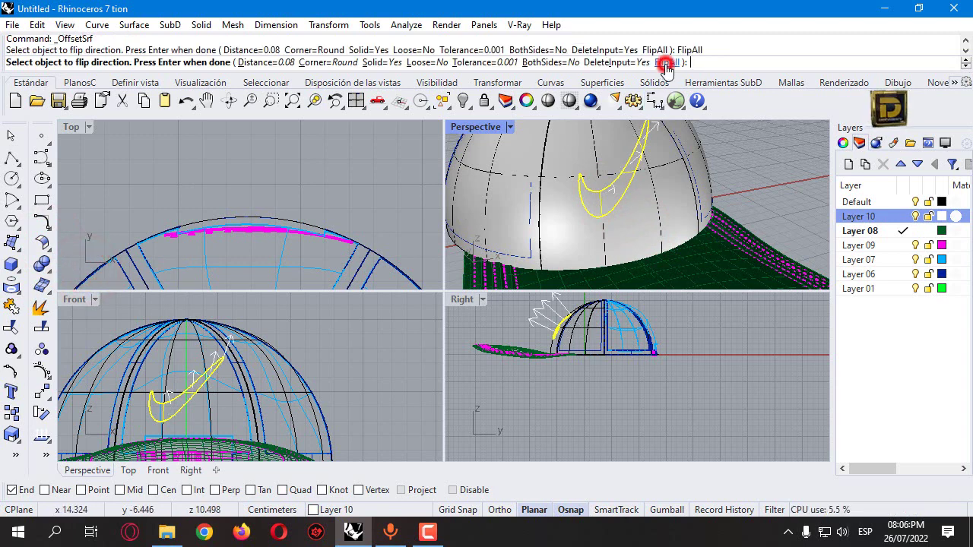
{"action": "right_click", "coordinate": [760, 198]}
{"action": "right_click_drag", "start_coordinate": [520, 188], "coordinate": [593, 213]}
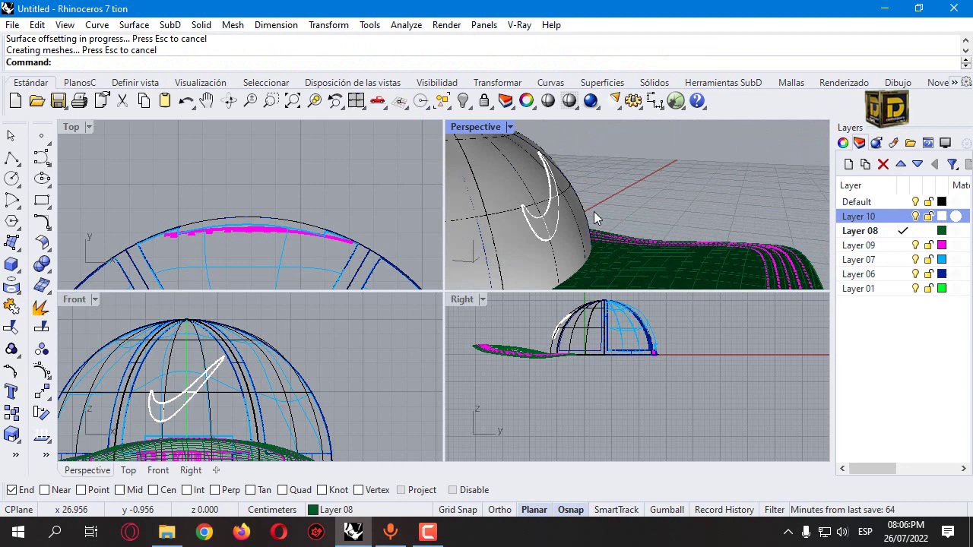
Step: Join the grey front and side crown panels into one open polysurface in the maximized perspective view
{"action": "double_click", "coordinate": [478, 126]}
{"action": "left_click", "coordinate": [335, 241]}
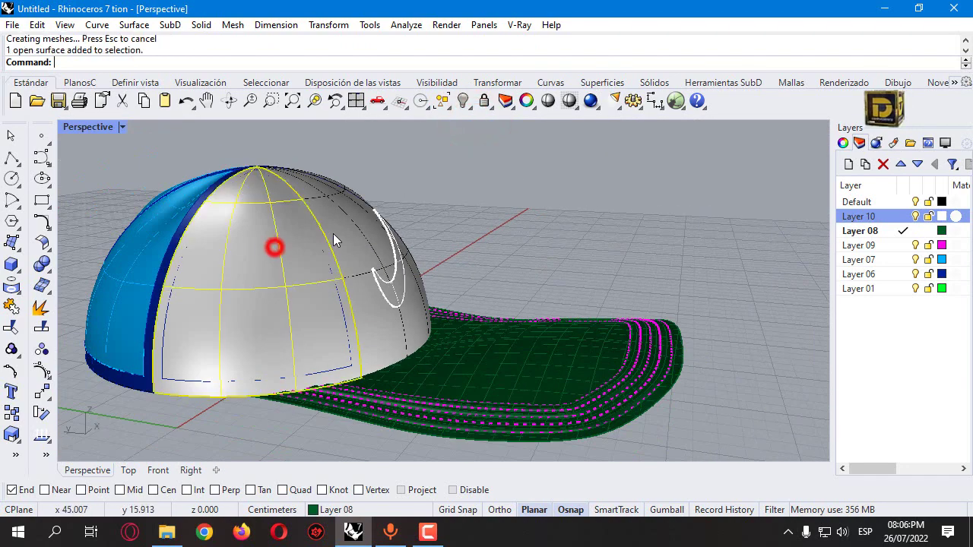
{"action": "left_click", "coordinate": [335, 240]}
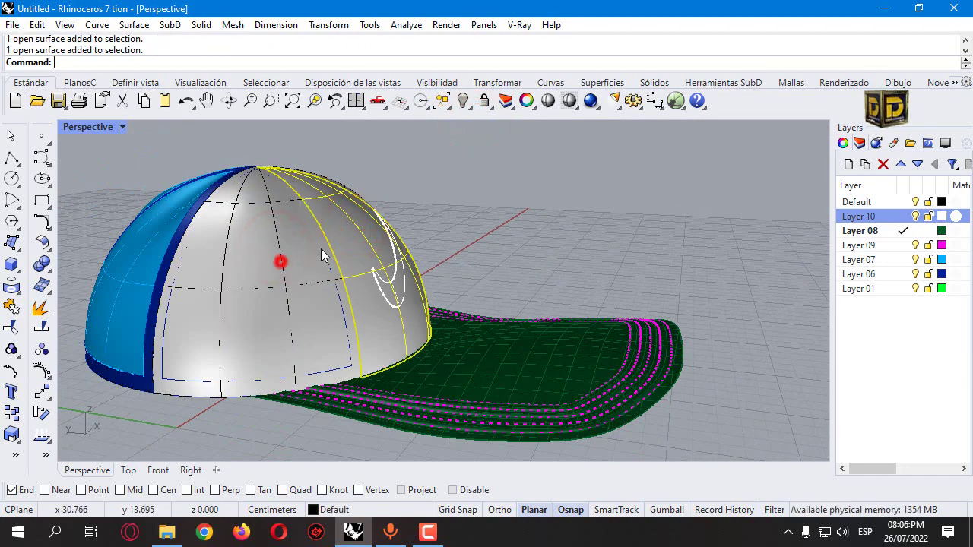
{"action": "right_click_drag", "start_coordinate": [560, 220], "coordinate": [402, 235]}
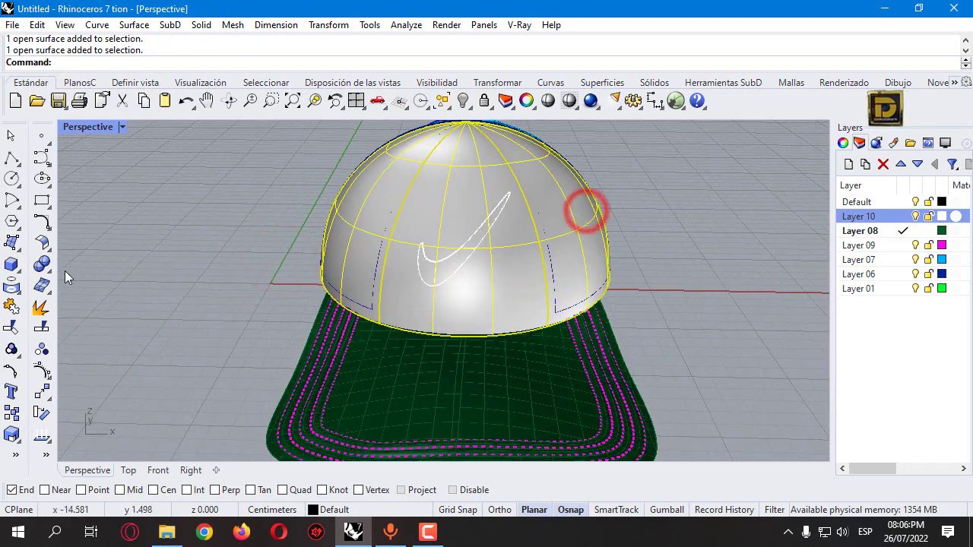
{"action": "left_click", "coordinate": [11, 305]}
{"action": "left_click", "coordinate": [186, 259]}
{"action": "left_click", "coordinate": [312, 237]}
{"action": "left_click", "coordinate": [368, 243]}
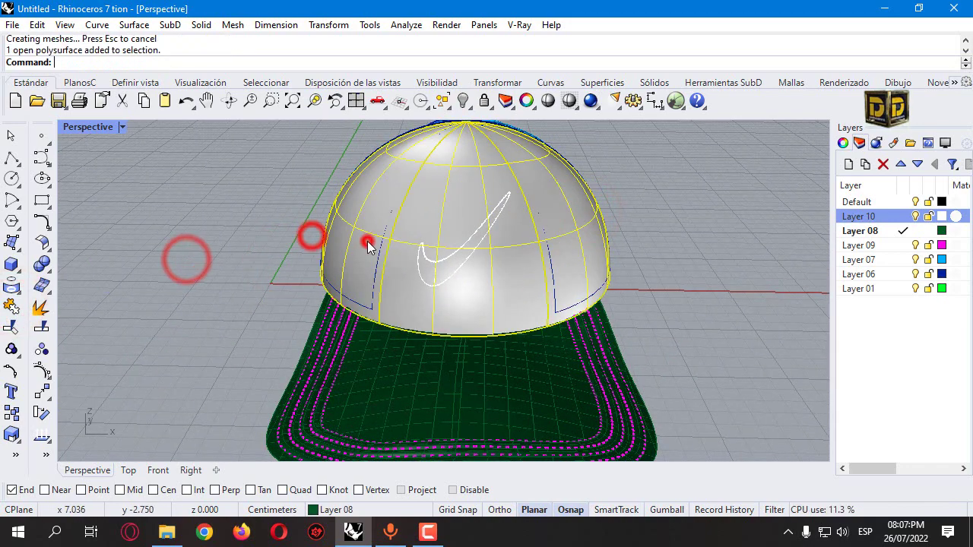
{"action": "left_click", "coordinate": [249, 233]}
Step: Isolate the green visor polysurface so the rest of the cap is hidden
{"action": "right_click_drag", "start_coordinate": [388, 213], "coordinate": [445, 323]}
{"action": "left_click", "coordinate": [445, 323]}
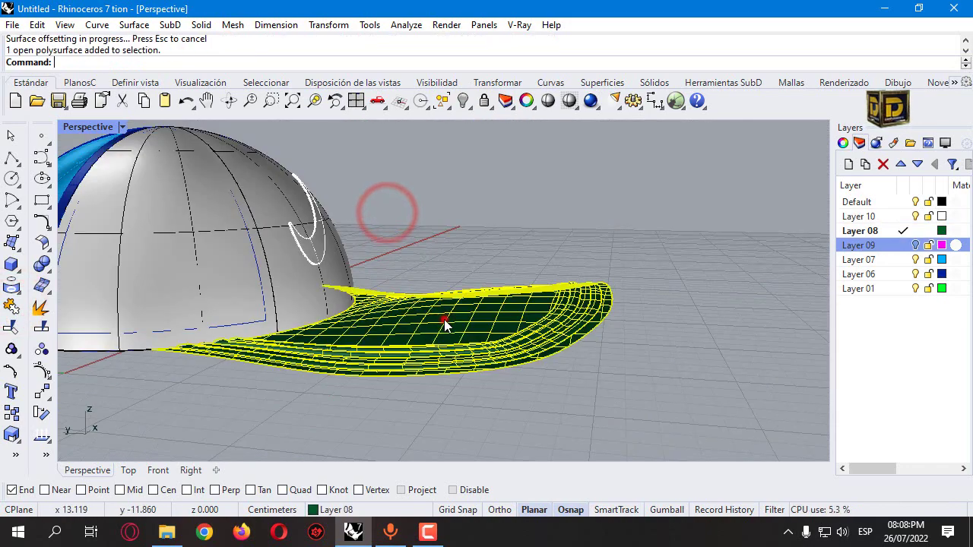
{"action": "left_click", "coordinate": [465, 100]}
{"action": "left_click", "coordinate": [526, 124]}
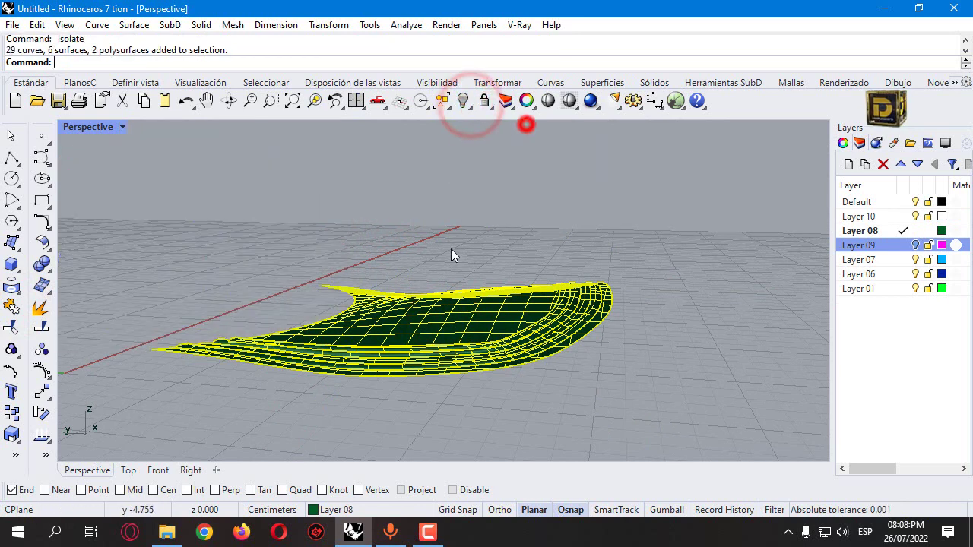
Step: Select the visor and return to the four-view layout with its side profile in the Right view
{"action": "left_click", "coordinate": [196, 433]}
{"action": "right_click_drag", "start_coordinate": [196, 433], "coordinate": [408, 307]}
{"action": "left_click", "coordinate": [434, 305]}
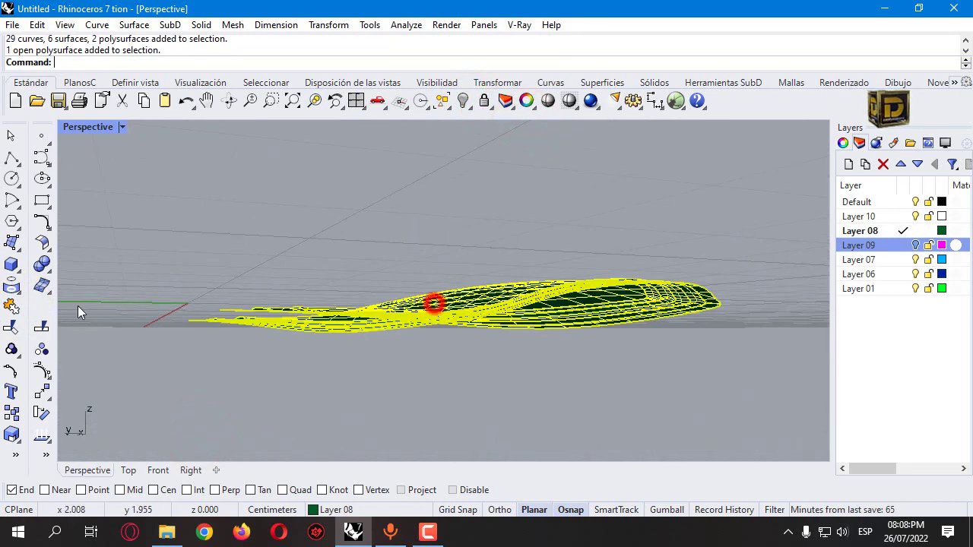
{"action": "double_click", "coordinate": [90, 126]}
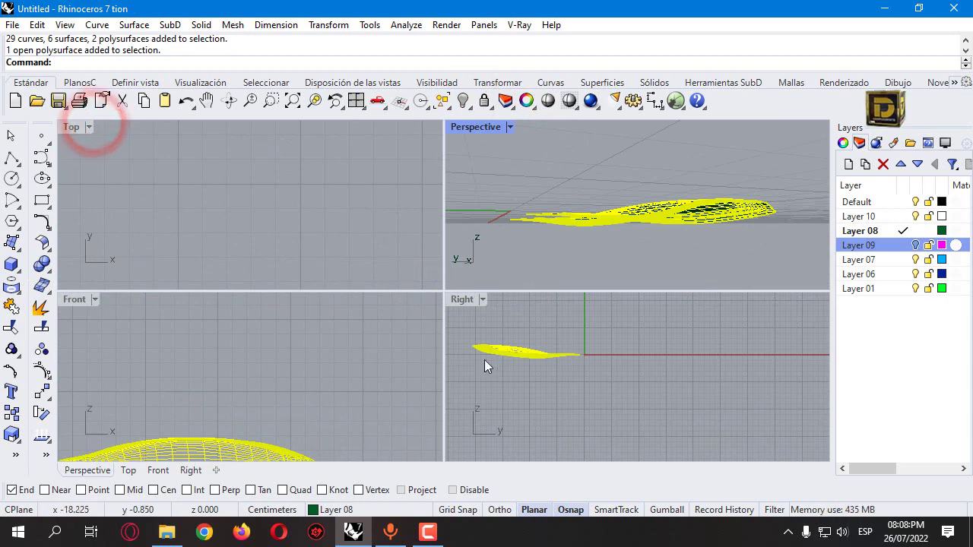
{"action": "scroll", "coordinate": [483, 351], "scroll_direction": "up", "scroll_amount": 5}
{"action": "left_click", "coordinate": [42, 391]}
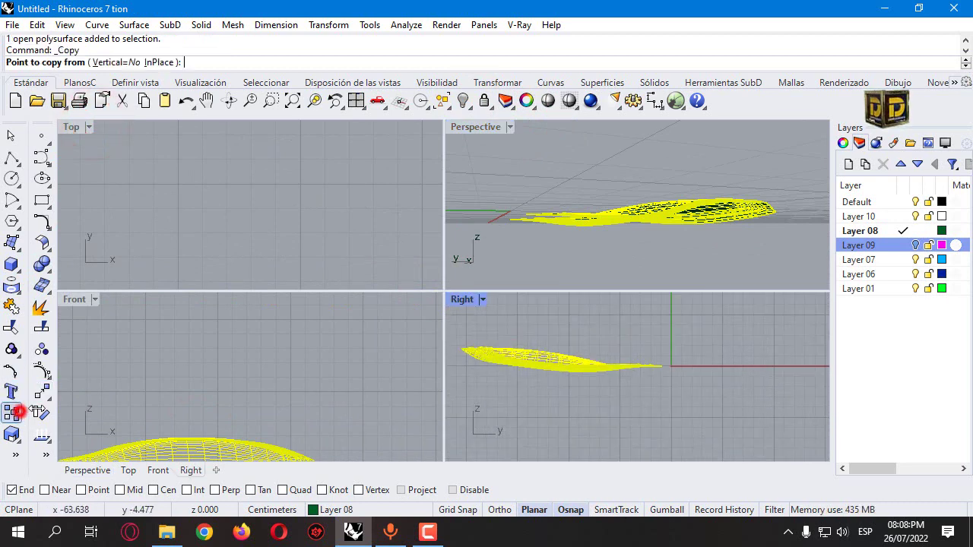
{"action": "scroll", "coordinate": [607, 185], "scroll_direction": "up", "scroll_amount": 4}
{"action": "key", "text": "Escape"}
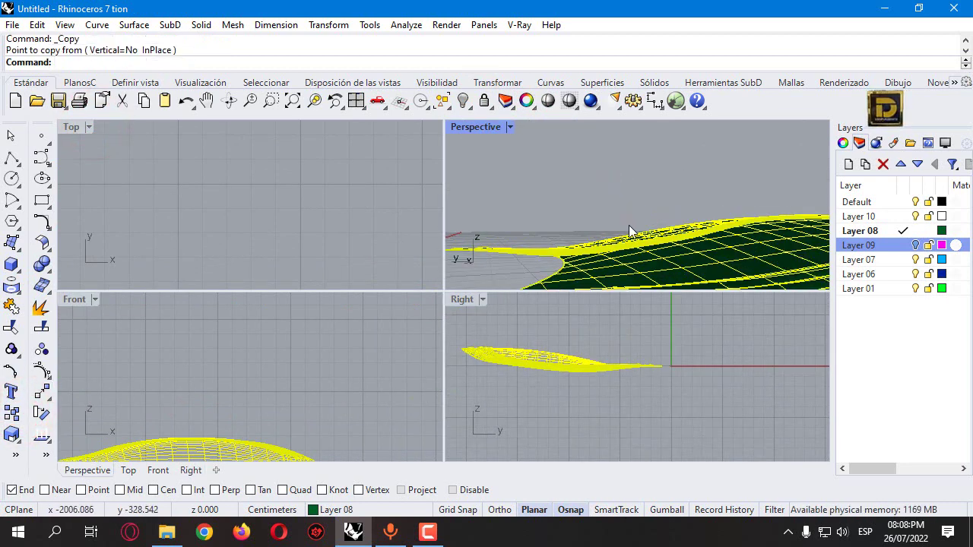
Step: Copy the visor 0.1 cm straight down in the Right view
{"action": "left_click", "coordinate": [14, 413]}
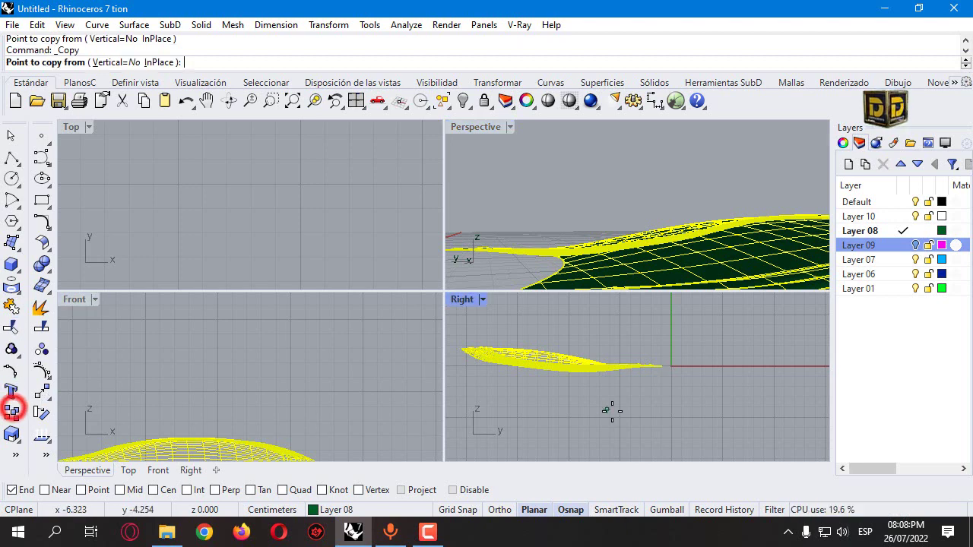
{"action": "left_click", "coordinate": [613, 367]}
{"action": "type", "text": ".1"}
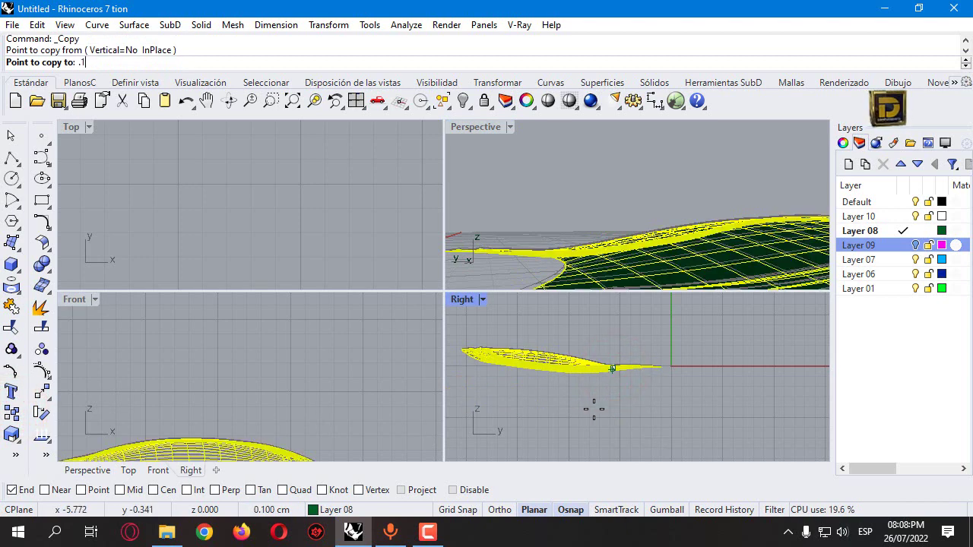
{"action": "key", "text": "Return"}
{"action": "left_click", "coordinate": [609, 444]}
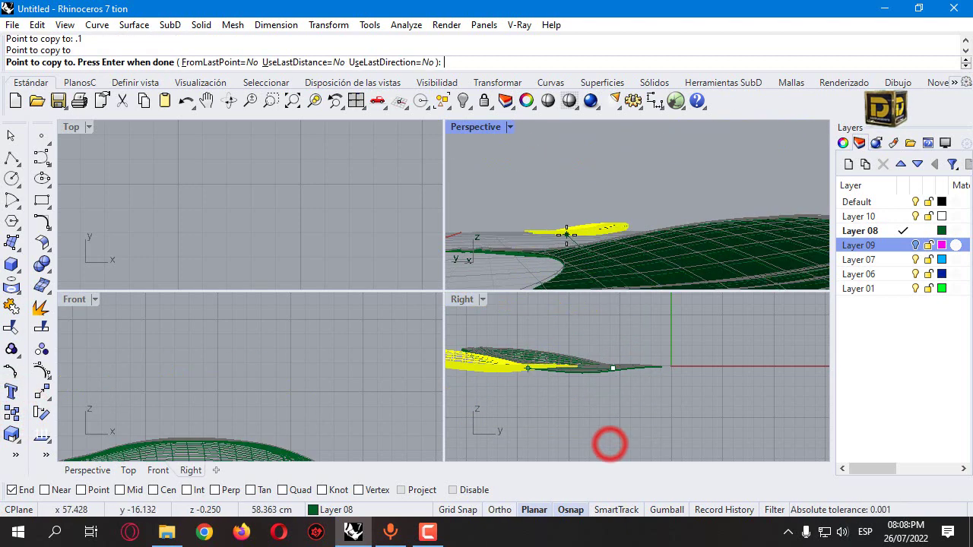
{"action": "key", "text": "Return"}
Step: Duplicate the border curves of both the upper and lower visor polysurfaces
{"action": "right_click_drag", "start_coordinate": [599, 188], "coordinate": [551, 247]}
{"action": "left_click", "coordinate": [540, 220]}
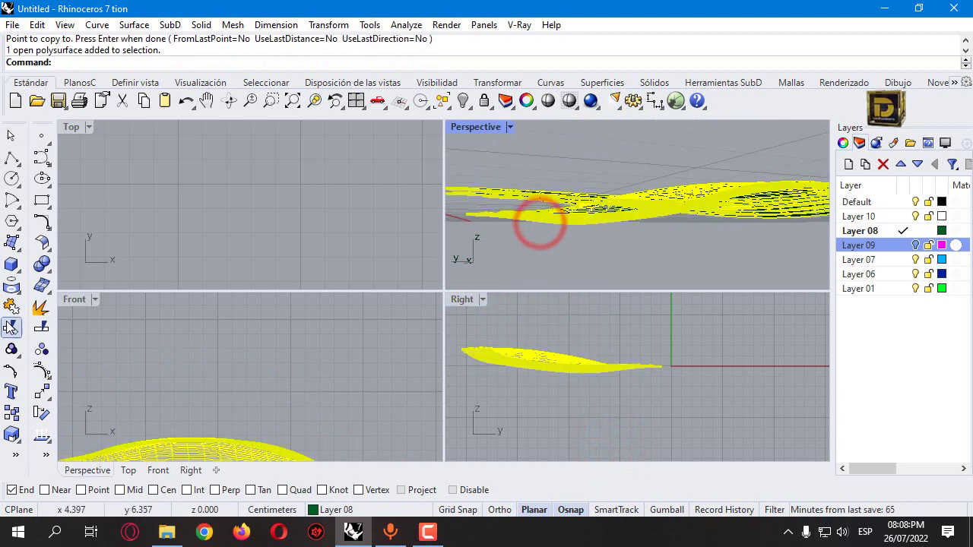
{"action": "left_click", "coordinate": [17, 291]}
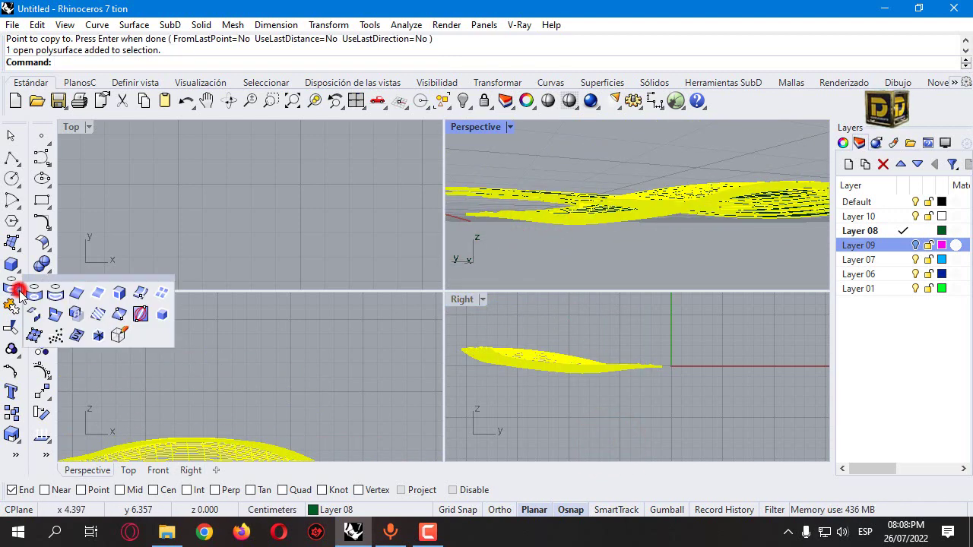
{"action": "left_click", "coordinate": [94, 299]}
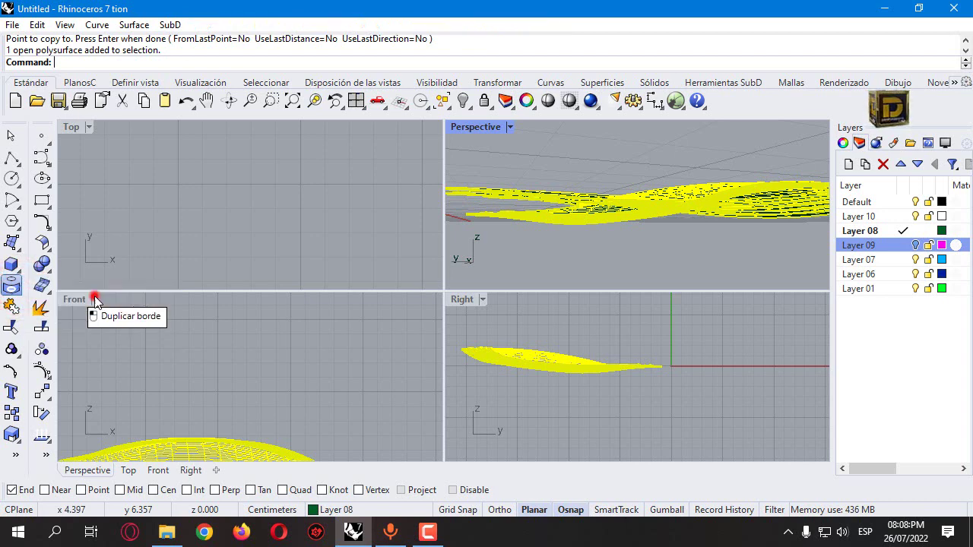
Step: Isolate the duplicated visor border curves, hiding the two visor polysurfaces
{"action": "left_click", "coordinate": [463, 101]}
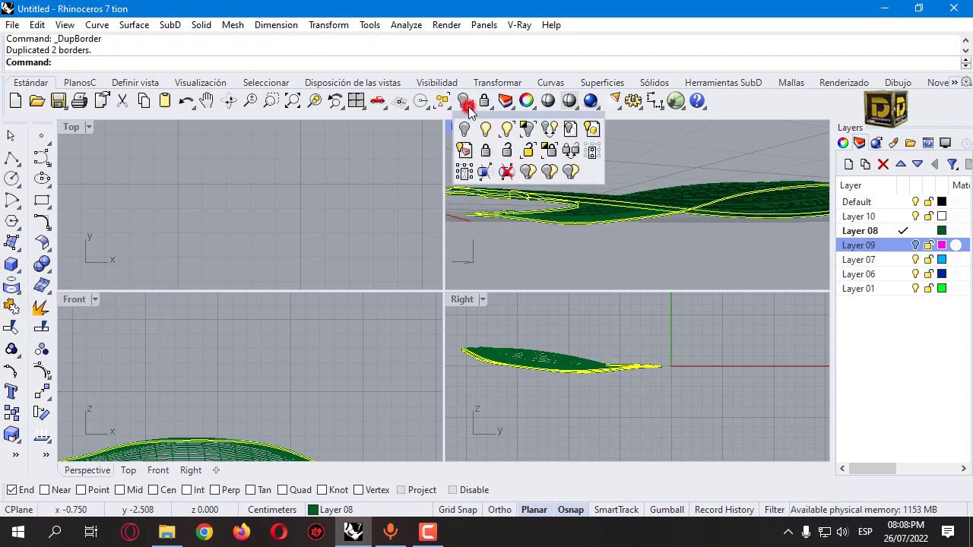
{"action": "left_click", "coordinate": [523, 127]}
{"action": "right_click_drag", "start_coordinate": [533, 142], "coordinate": [620, 224]}
{"action": "left_click", "coordinate": [523, 241]}
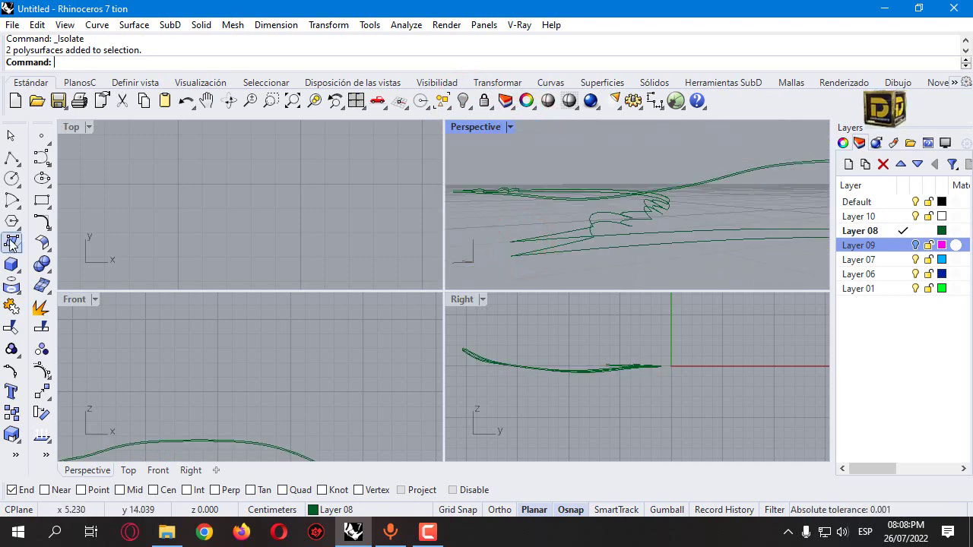
Step: Draw a vertical line connecting the matching corner endpoints of the upper and lower visor border curves
{"action": "left_click", "coordinate": [12, 157]}
{"action": "left_click", "coordinate": [510, 254]}
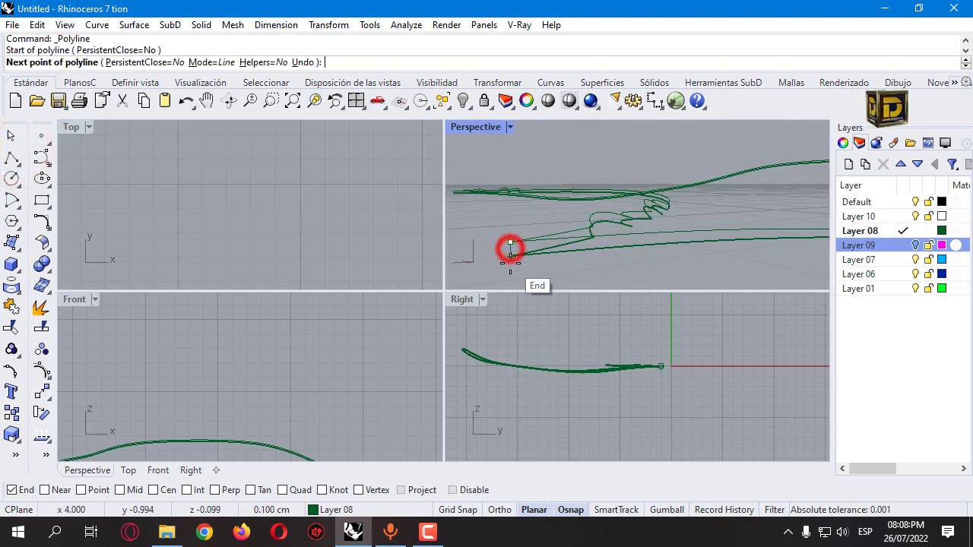
{"action": "left_click", "coordinate": [510, 260]}
{"action": "key", "text": "Return"}
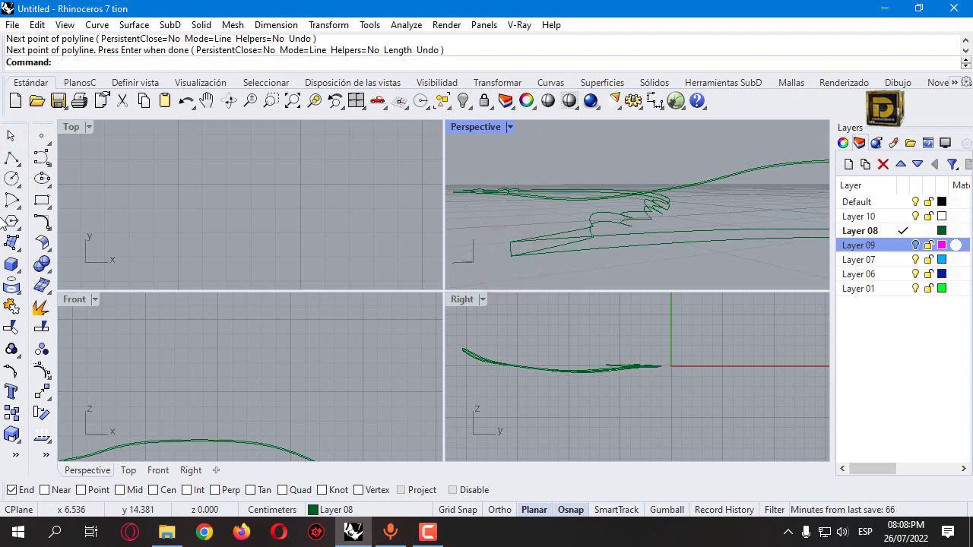
Step: Create the visor's edge wall with Sweep2, using the two border curves as rails and the short line as cross section
{"action": "left_click", "coordinate": [13, 262]}
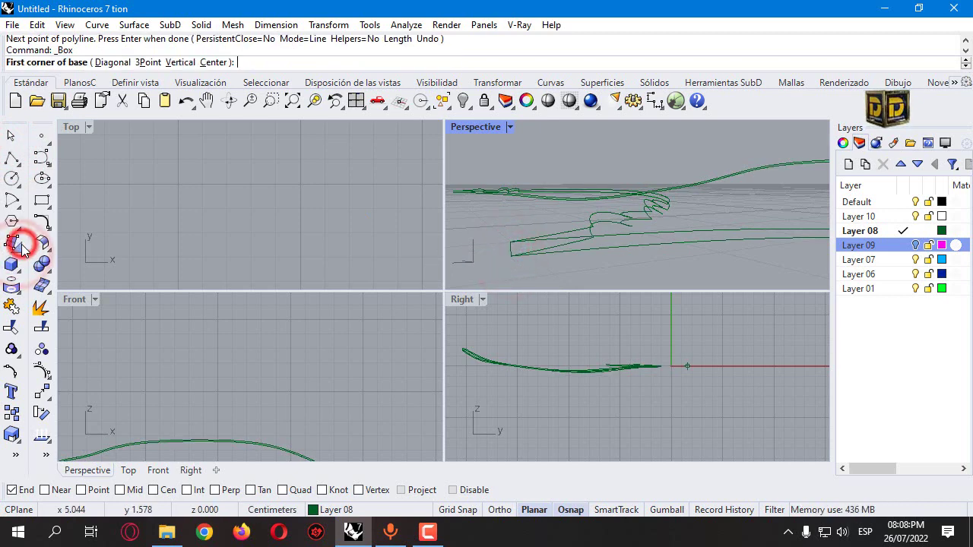
{"action": "left_click", "coordinate": [12, 242]}
{"action": "left_click", "coordinate": [76, 335]}
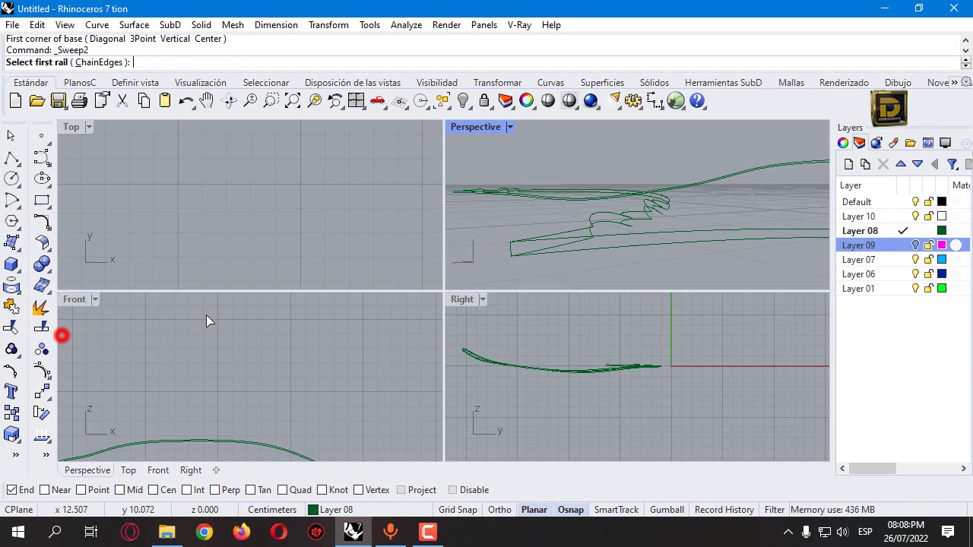
{"action": "left_click", "coordinate": [540, 244]}
{"action": "left_click", "coordinate": [541, 241]}
{"action": "left_click", "coordinate": [510, 249]}
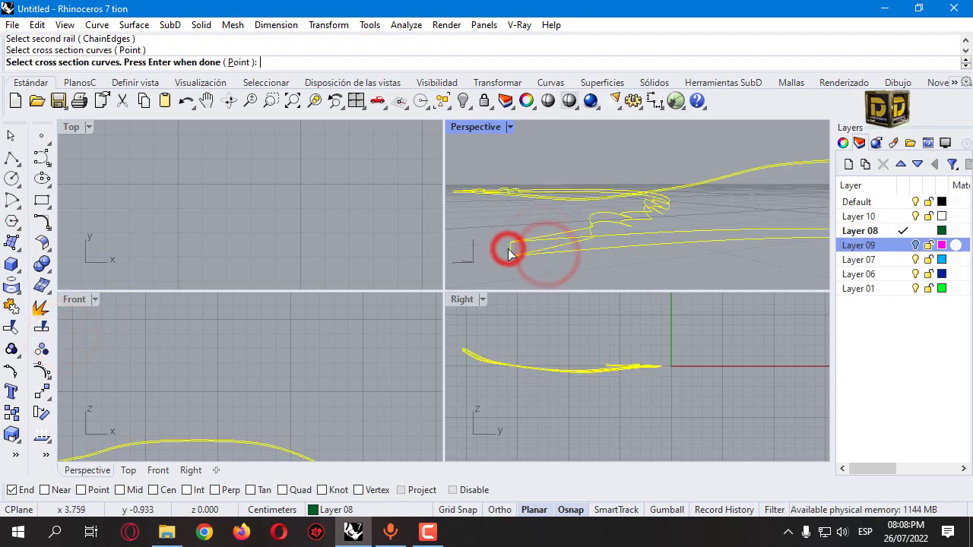
{"action": "key", "text": "Return"}
{"action": "key", "text": "Return"}
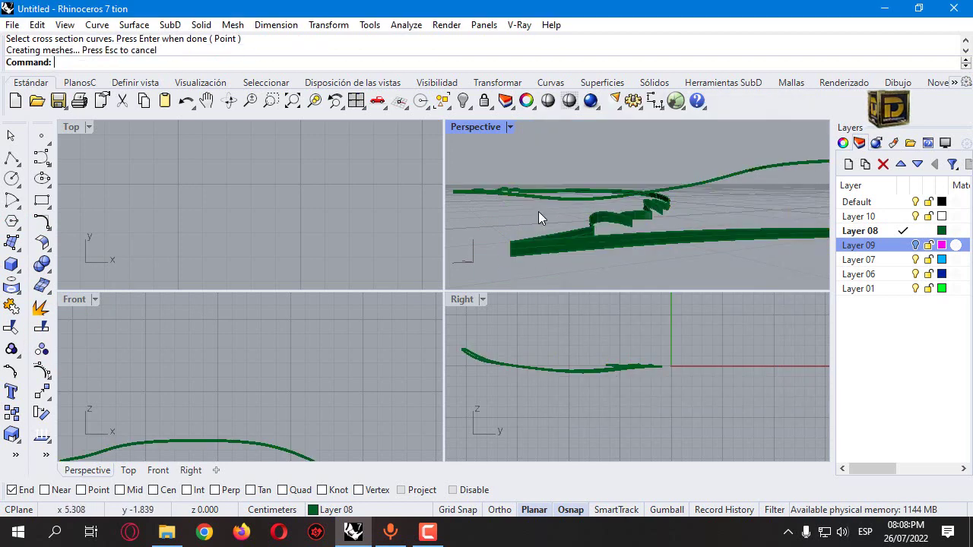
Step: Show all hidden objects and join the upper visor, lower visor and edge wall into one solid
{"action": "left_click", "coordinate": [466, 101]}
{"action": "right_click_drag", "start_coordinate": [523, 199], "coordinate": [571, 218]}
{"action": "left_click_drag", "start_coordinate": [783, 139], "coordinate": [610, 245]}
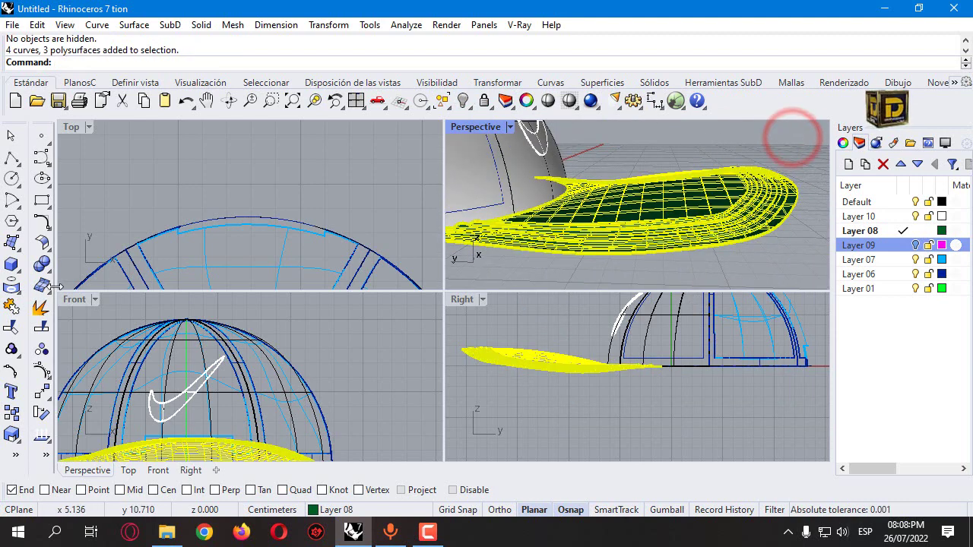
{"action": "left_click", "coordinate": [13, 306]}
{"action": "right_click_drag", "start_coordinate": [632, 158], "coordinate": [619, 183]}
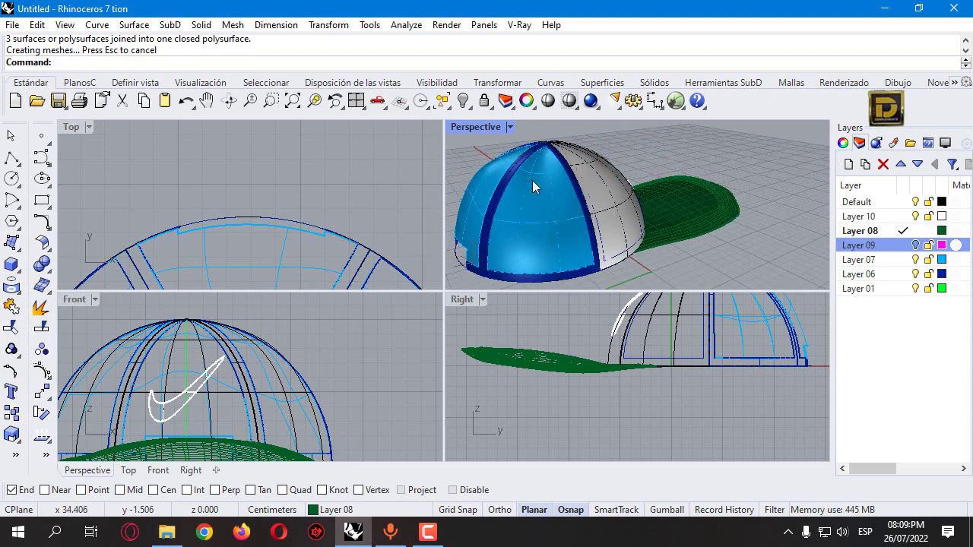
Step: Model the cap's top button as a small flattened ellipsoid centred on the crown's apex, with object snaps disabled
{"action": "scroll", "coordinate": [532, 180], "scroll_direction": "down", "scroll_amount": 2}
{"action": "left_click", "coordinate": [629, 401]}
{"action": "scroll", "coordinate": [629, 401], "scroll_direction": "up", "scroll_amount": 2}
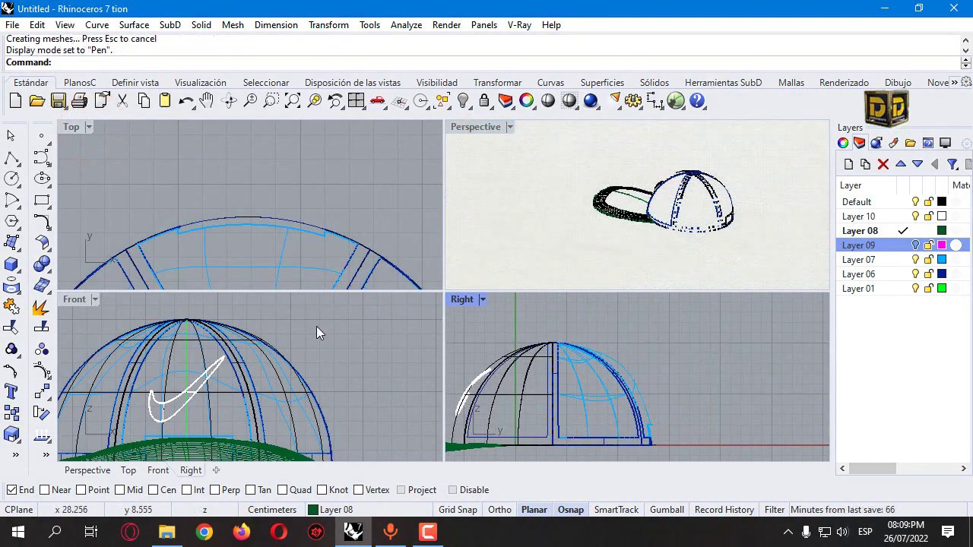
{"action": "left_click", "coordinate": [11, 265]}
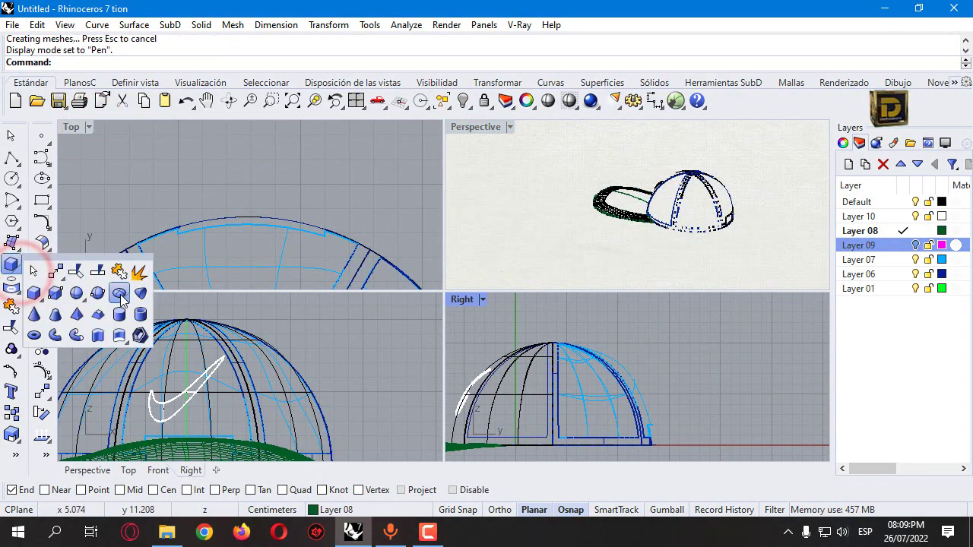
{"action": "left_click", "coordinate": [122, 291]}
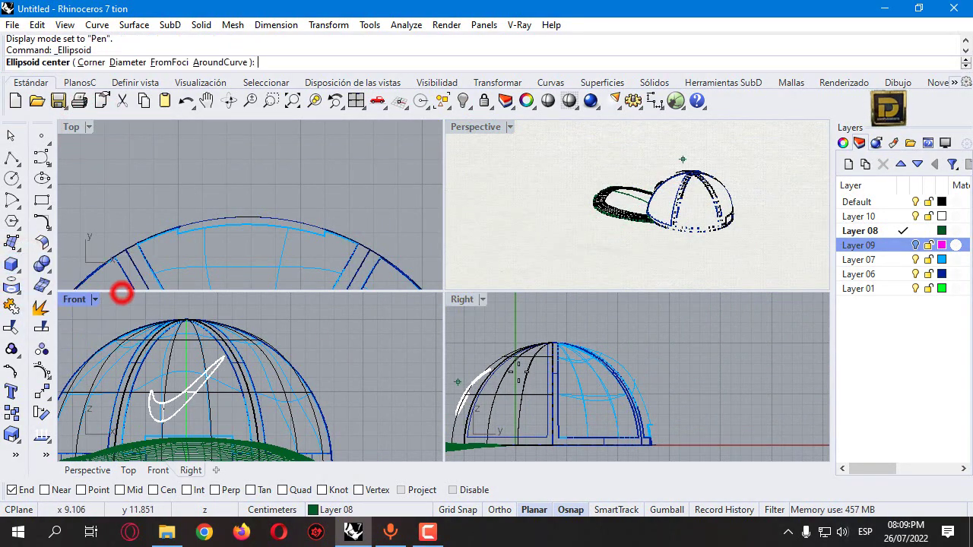
{"action": "left_click", "coordinate": [552, 344]}
{"action": "scroll", "coordinate": [551, 343], "scroll_direction": "up", "scroll_amount": 3}
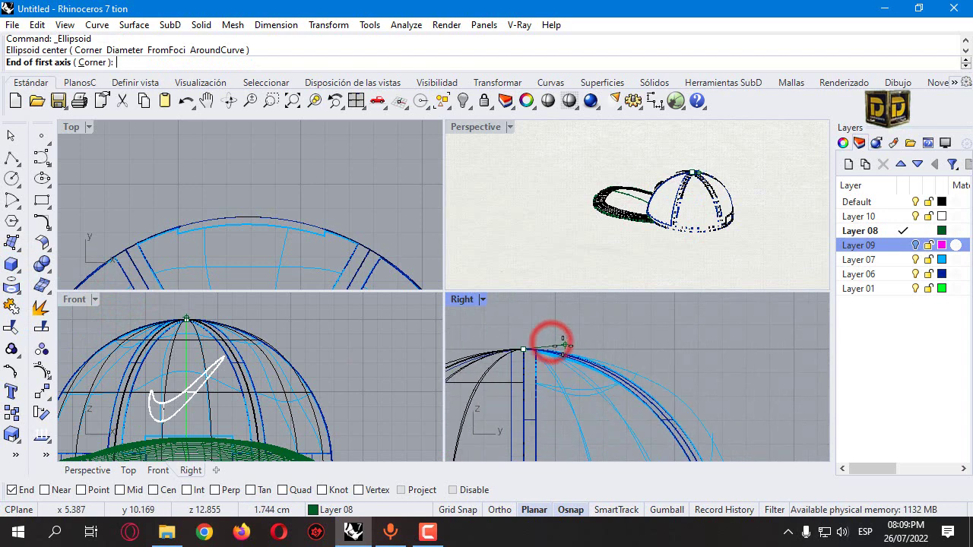
{"action": "left_click", "coordinate": [471, 489]}
{"action": "left_click", "coordinate": [539, 352]}
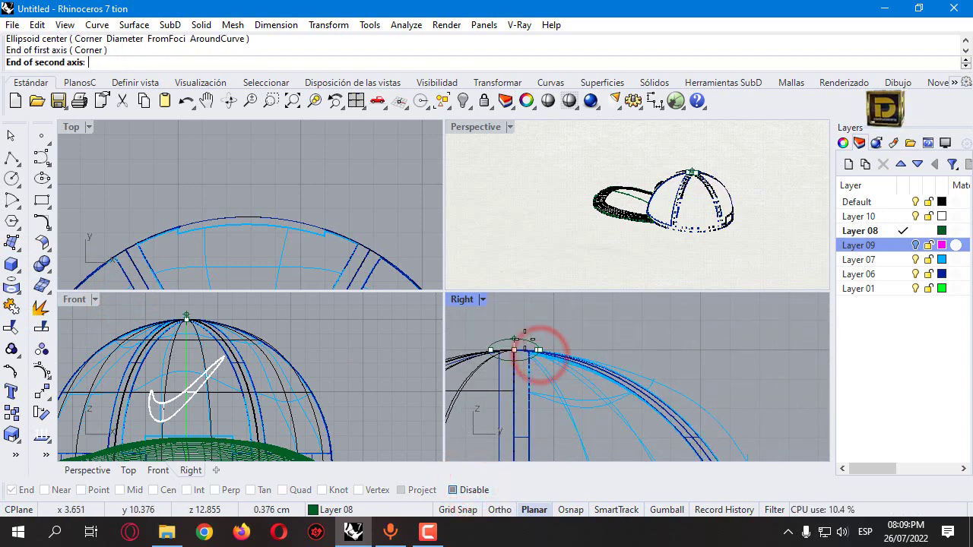
{"action": "left_click", "coordinate": [226, 320]}
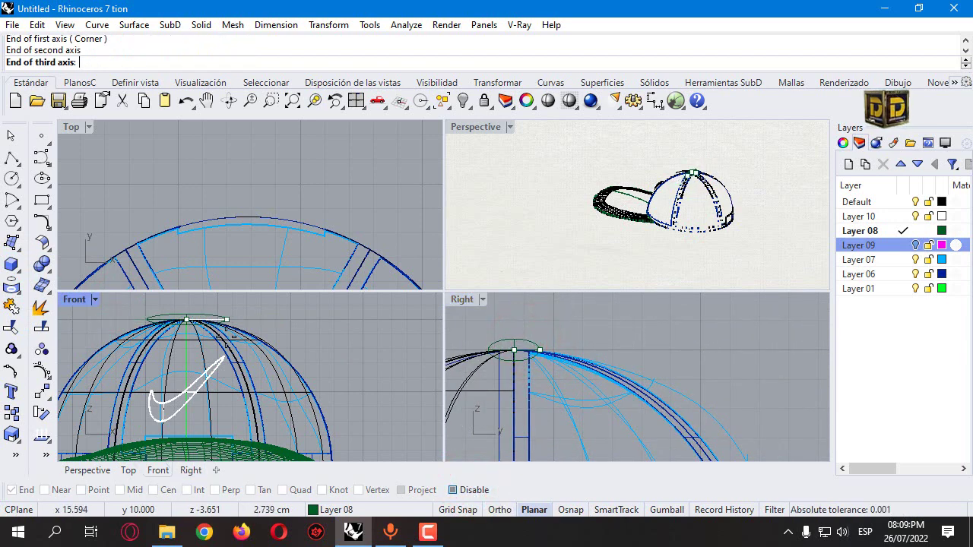
{"action": "left_click", "coordinate": [200, 321]}
{"action": "double_click", "coordinate": [486, 128]}
{"action": "right_click_drag", "start_coordinate": [636, 265], "coordinate": [317, 305]}
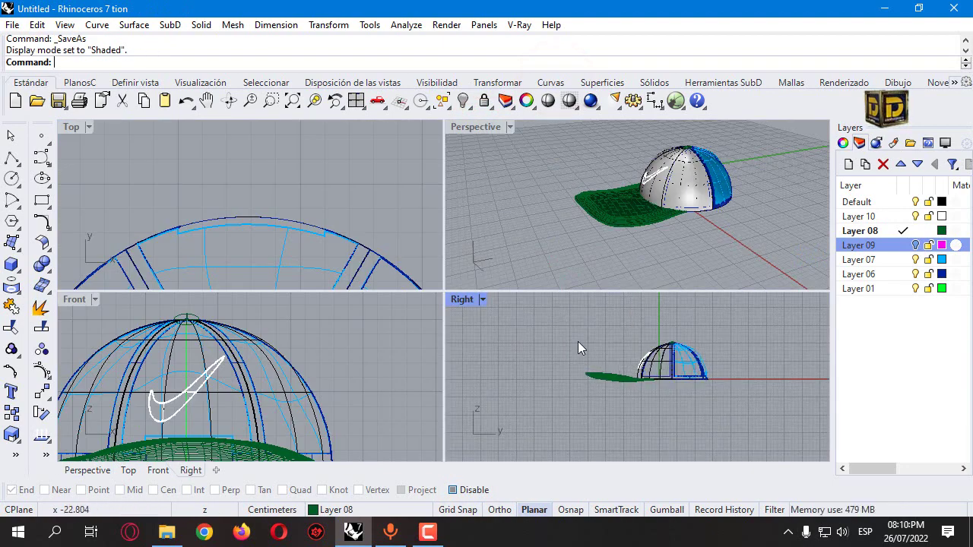
Step: Select the entire cap and bend its rear half slightly downward in the Right view, using a spine along the crown base
{"action": "left_click", "coordinate": [556, 300]}
{"action": "key", "text": "ctrl+a"}
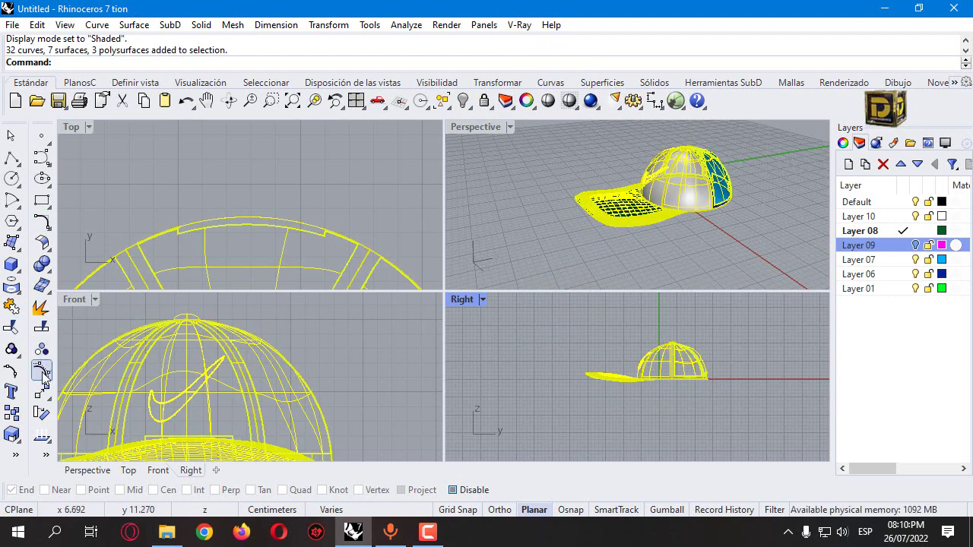
{"action": "left_click", "coordinate": [50, 397]}
{"action": "left_click", "coordinate": [85, 456]}
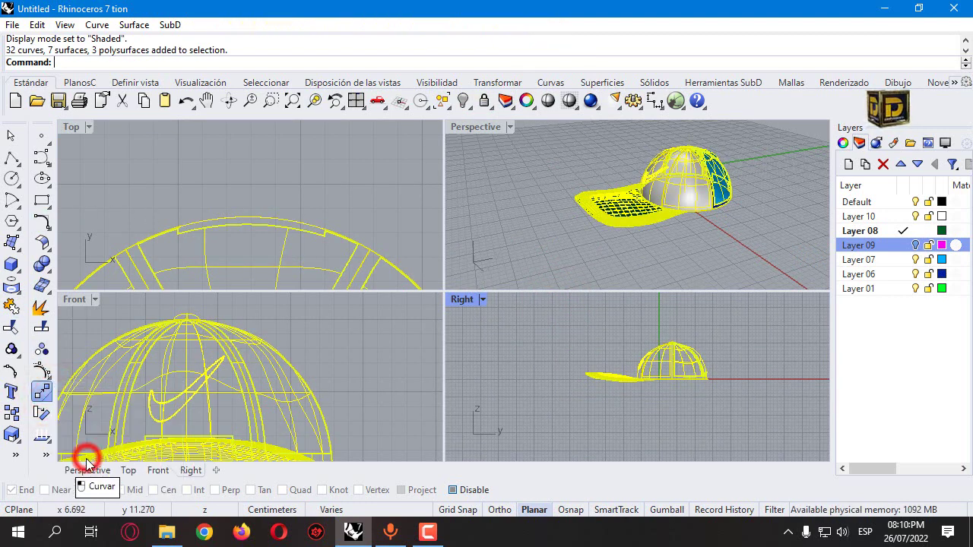
{"action": "scroll", "coordinate": [460, 316], "scroll_direction": "up", "scroll_amount": 4}
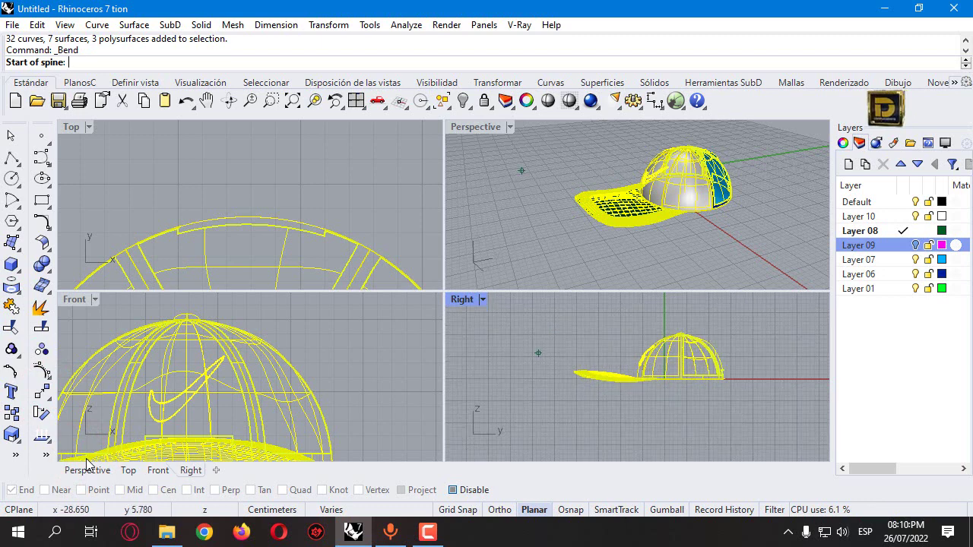
{"action": "double_click", "coordinate": [459, 298]}
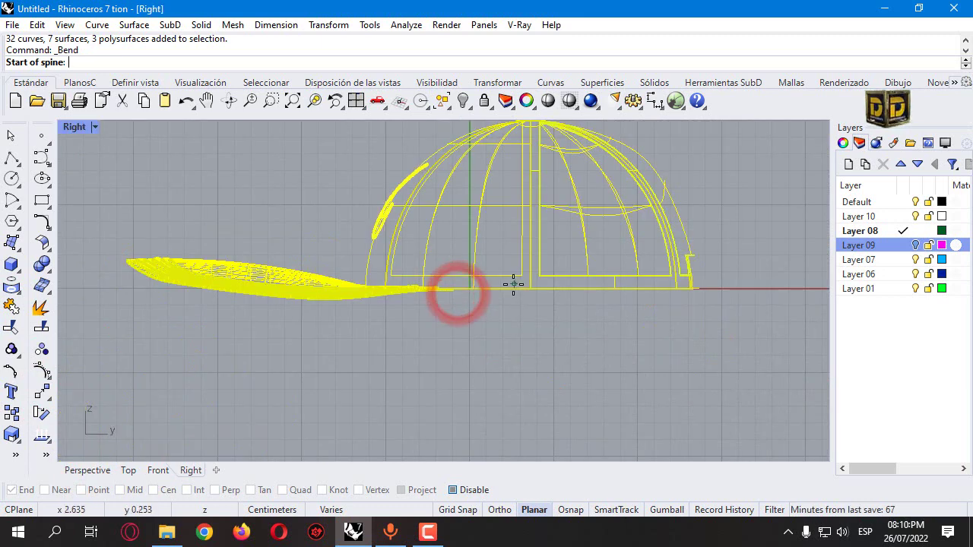
{"action": "left_click", "coordinate": [496, 285]}
{"action": "left_click", "coordinate": [707, 283]}
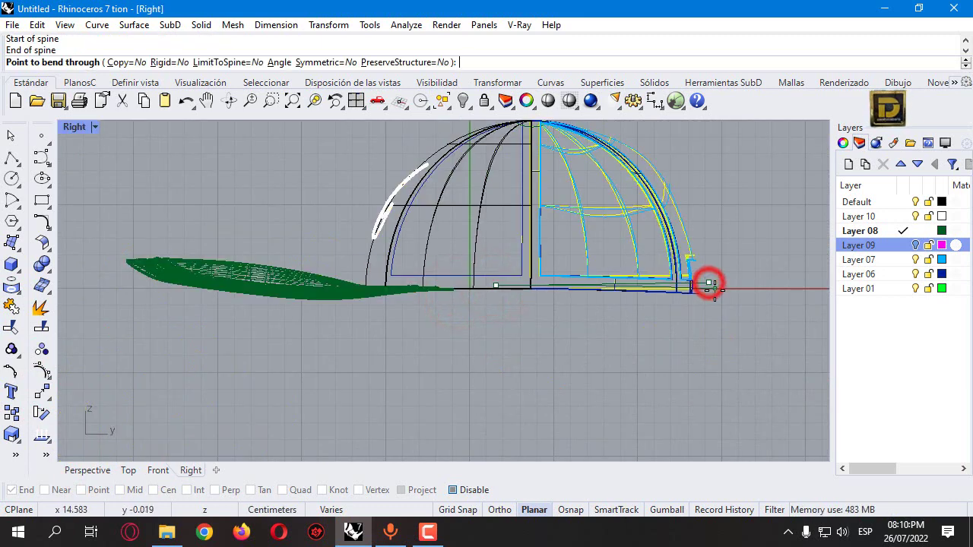
{"action": "left_click", "coordinate": [717, 297]}
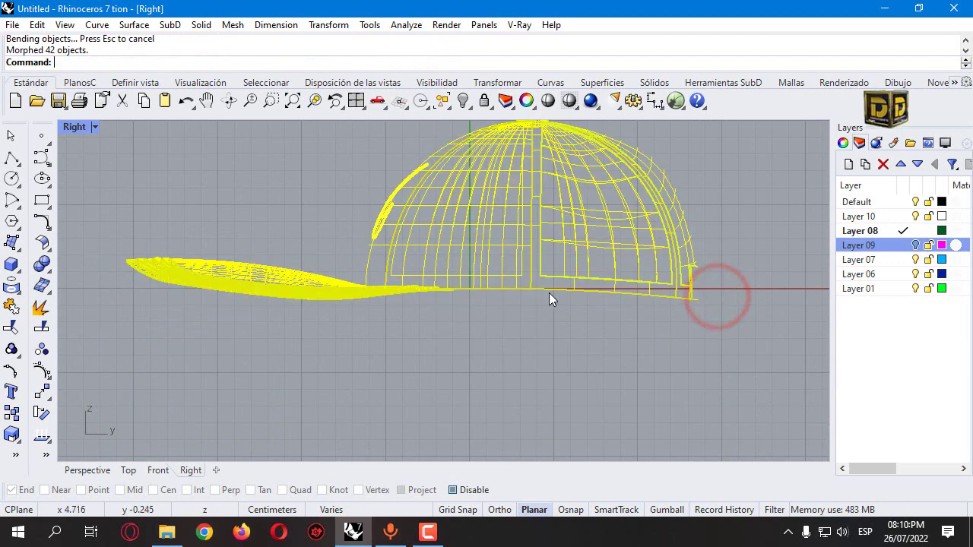
Step: Bend the front of the cap slightly downward, using a spine from the crown's base to the visor tip
{"action": "key", "text": "Return"}
{"action": "left_click", "coordinate": [513, 286]}
{"action": "left_click", "coordinate": [135, 265]}
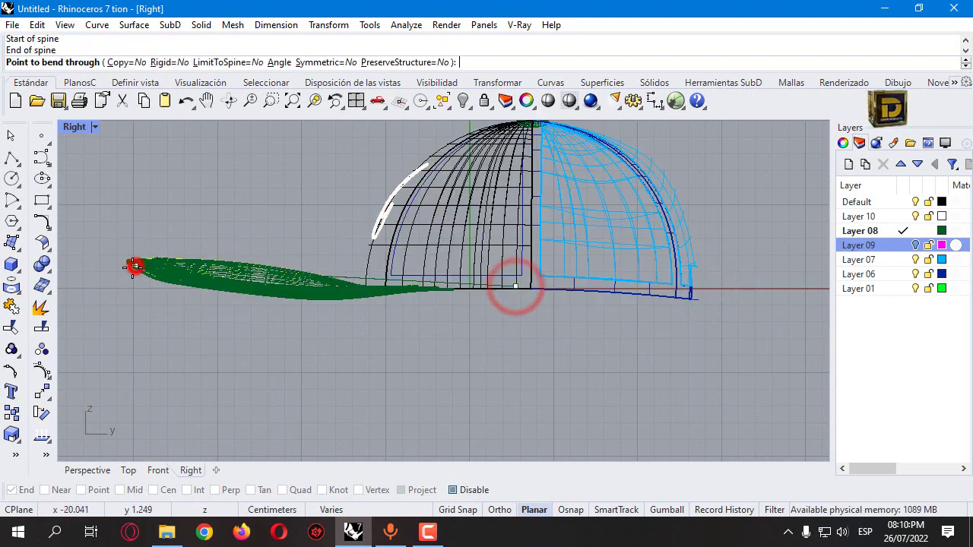
{"action": "left_click", "coordinate": [131, 272]}
Step: Bend the rear half of the cap upward, with the spine running from the crown's base centre past the back
{"action": "key", "text": "Return"}
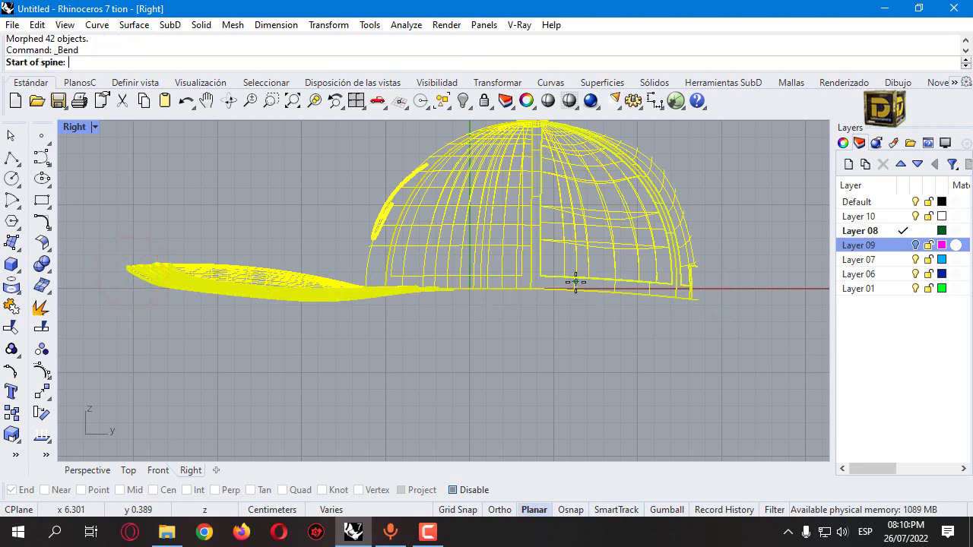
{"action": "left_click", "coordinate": [532, 290]}
{"action": "left_click", "coordinate": [750, 291]}
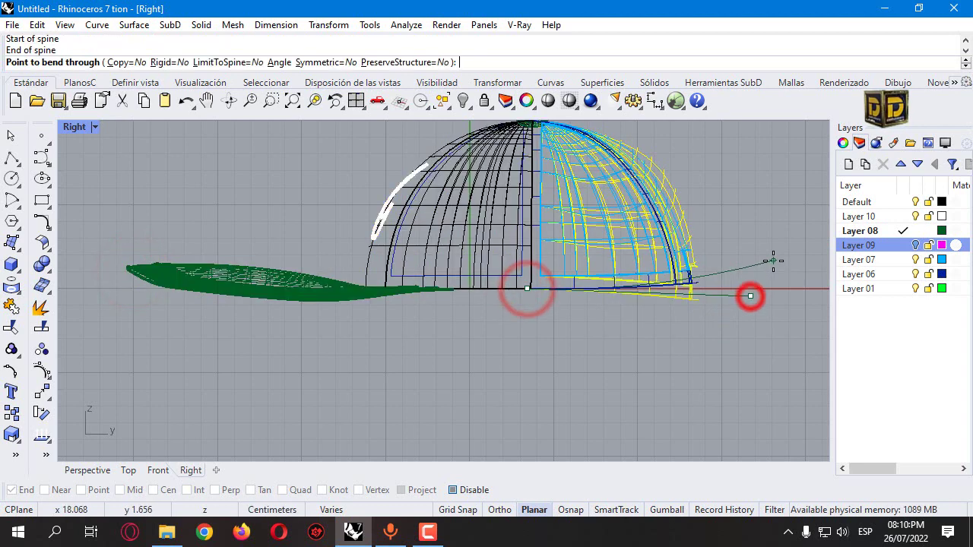
{"action": "left_click", "coordinate": [773, 261]}
Step: Bend the cap's rear upward a little more, using a spine just above the base, and deselect everything
{"action": "scroll", "coordinate": [595, 277], "scroll_direction": "up", "scroll_amount": 2}
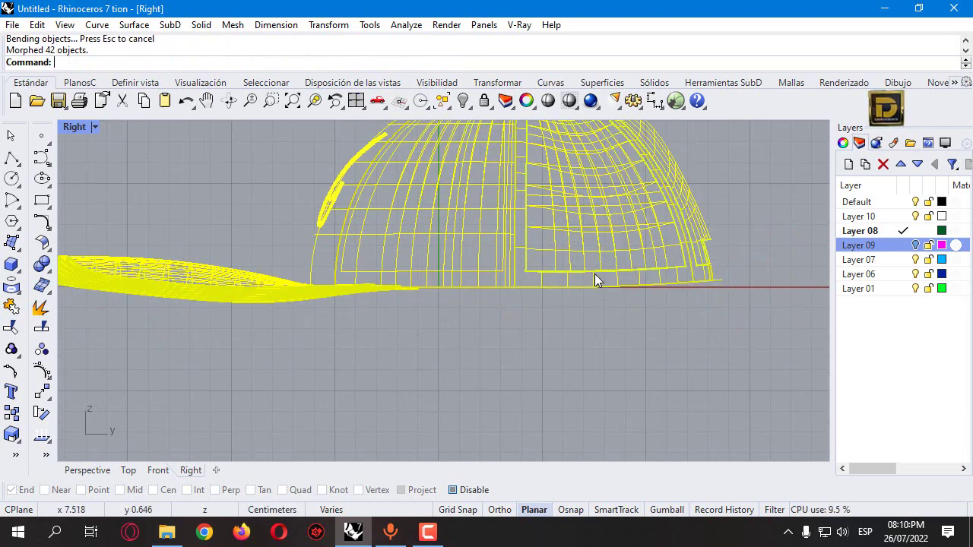
{"action": "key", "text": "Return"}
{"action": "left_click", "coordinate": [489, 274]}
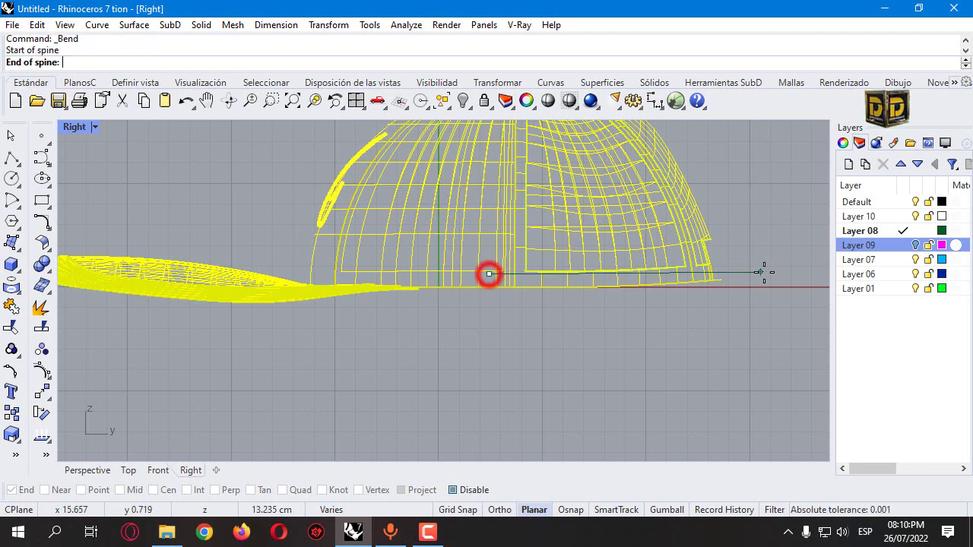
{"action": "left_click", "coordinate": [767, 272]}
{"action": "left_click", "coordinate": [790, 257]}
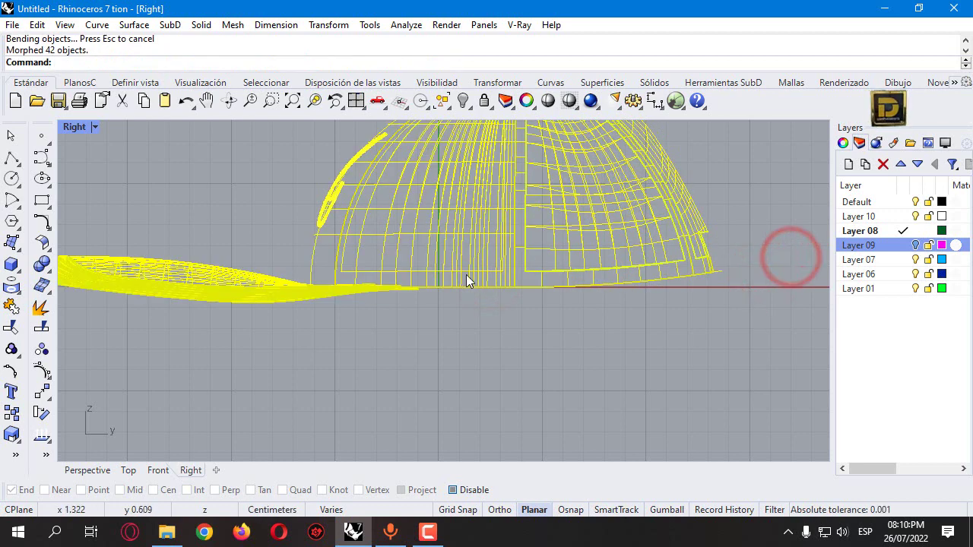
{"action": "left_click", "coordinate": [282, 174]}
Step: Maximize the Perspective view in Pen display mode and examine the finished cap from the front, side and rear
{"action": "double_click", "coordinate": [74, 126]}
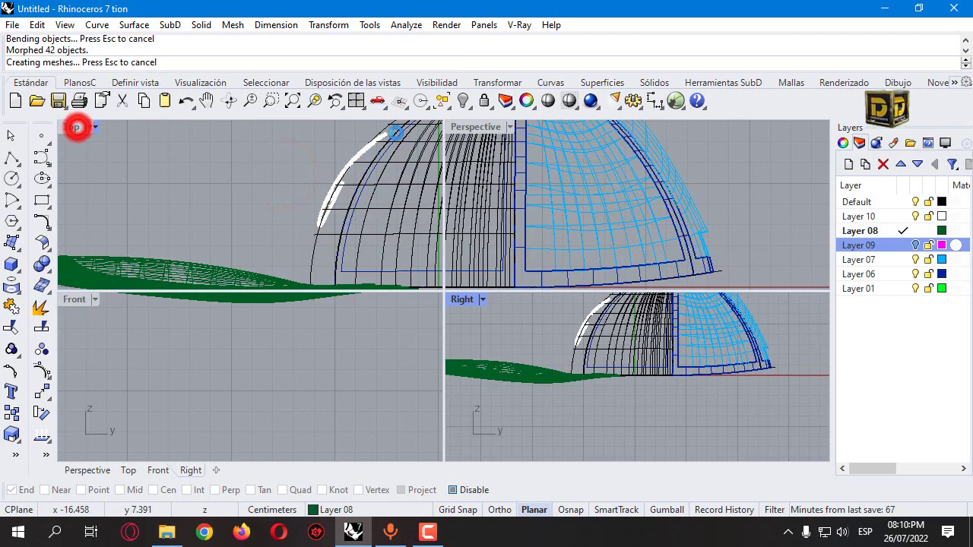
{"action": "left_click", "coordinate": [489, 127]}
{"action": "double_click", "coordinate": [489, 127]}
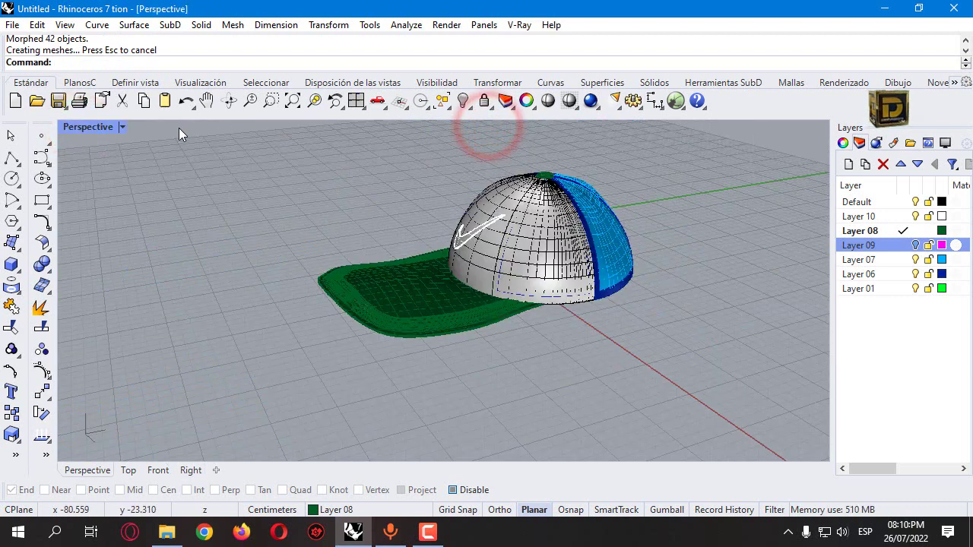
{"action": "left_click", "coordinate": [123, 128]}
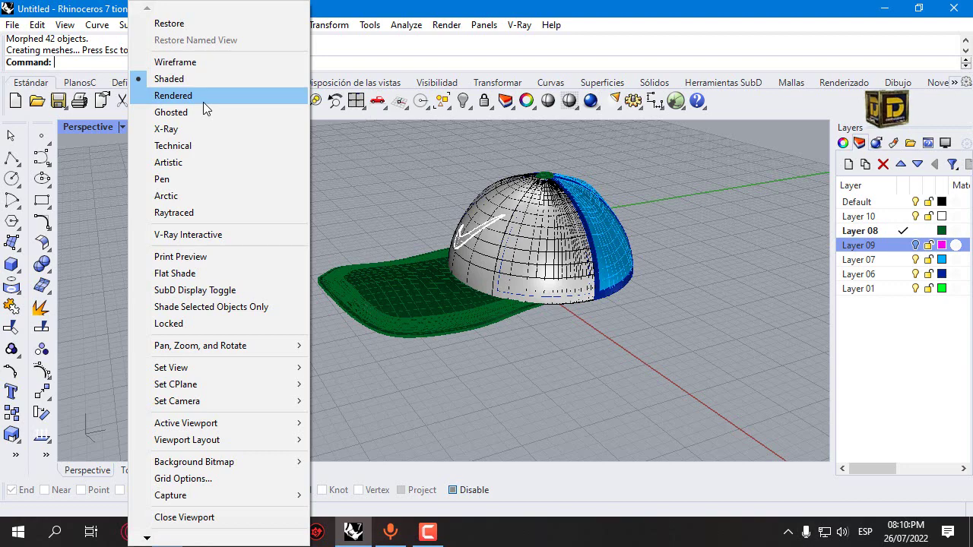
{"action": "left_click", "coordinate": [161, 177]}
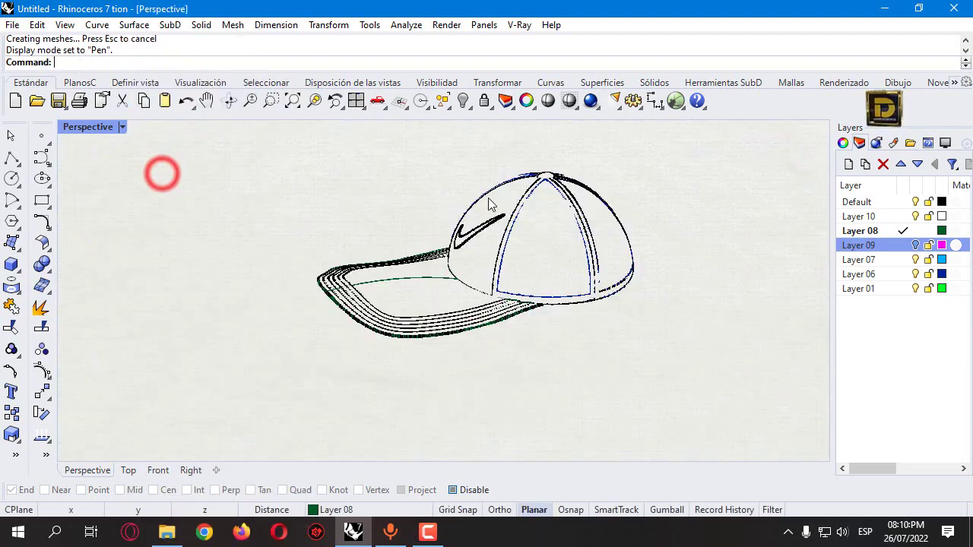
{"action": "right_click_drag", "start_coordinate": [491, 204], "coordinate": [72, 242]}
{"action": "right_click_drag", "start_coordinate": [511, 298], "coordinate": [389, 262]}
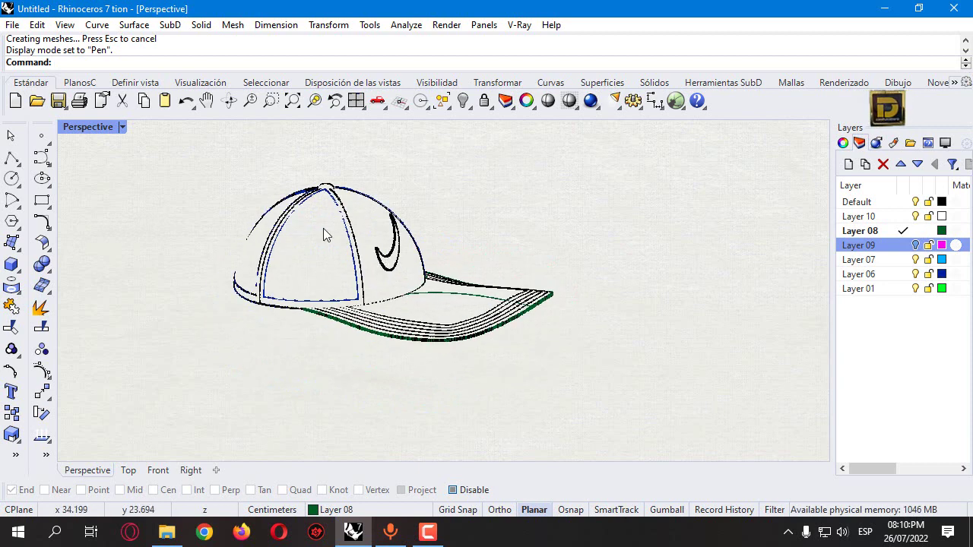
{"action": "right_click_drag", "start_coordinate": [323, 234], "coordinate": [394, 272]}
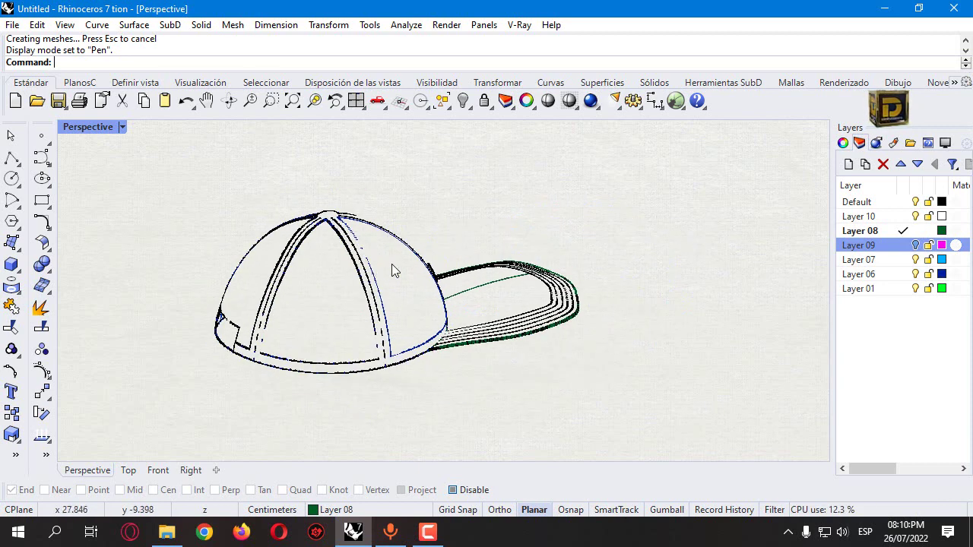
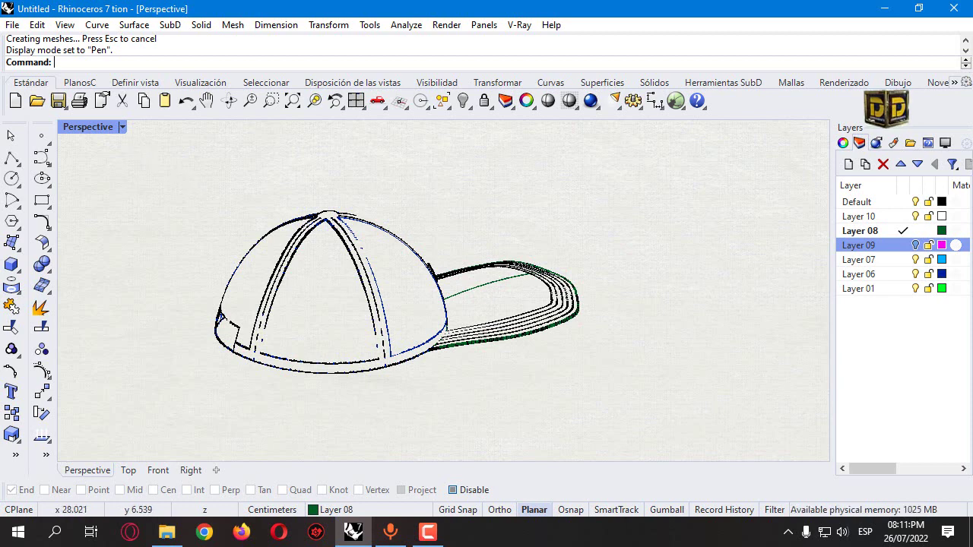
Step: Set the Perspective view to Shaded display and turn on Layer 09 to show the straps at the cap's rear opening
{"action": "left_click", "coordinate": [122, 128]}
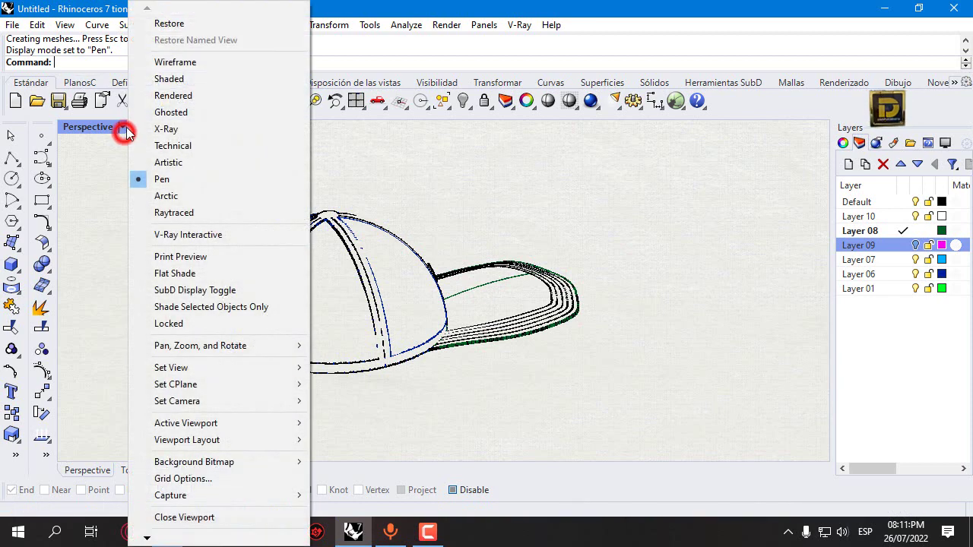
{"action": "left_click", "coordinate": [171, 80]}
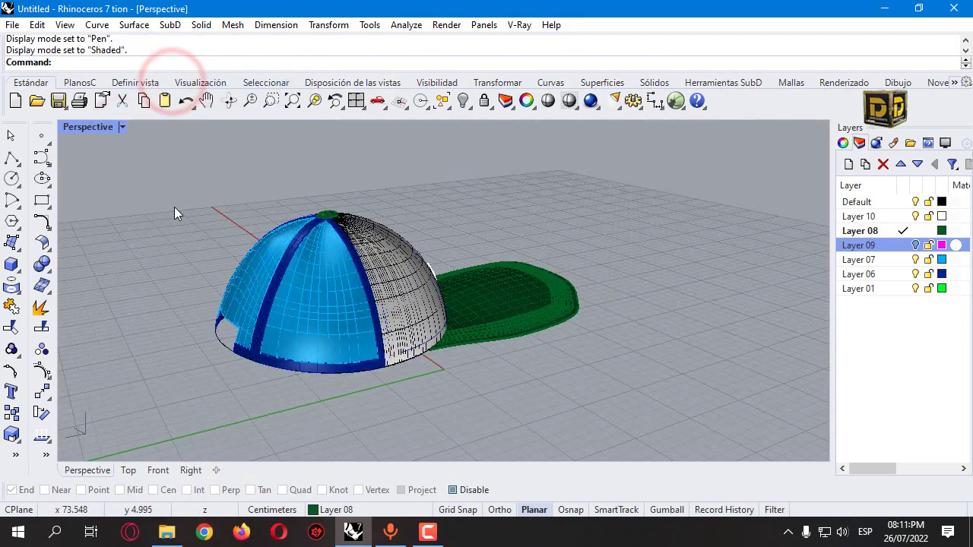
{"action": "right_click_drag", "start_coordinate": [175, 211], "coordinate": [419, 182]}
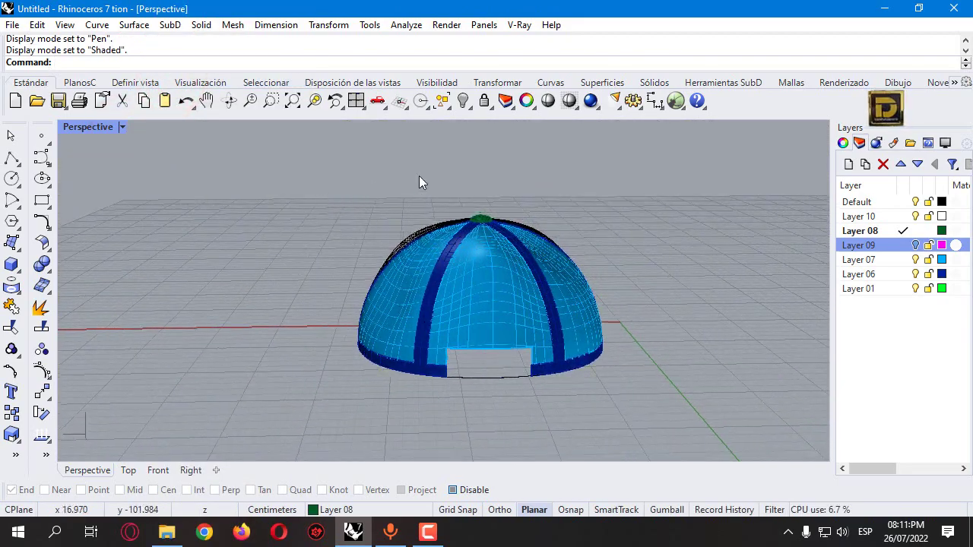
{"action": "left_click", "coordinate": [915, 245]}
{"action": "scroll", "coordinate": [530, 391], "scroll_direction": "up", "scroll_amount": 3}
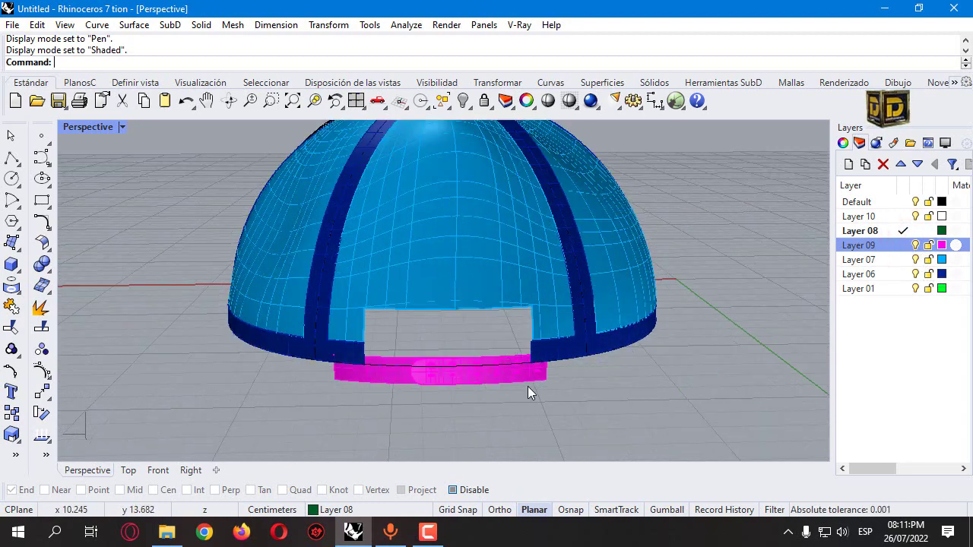
Step: Select the snap straps in the Right view and move them up into line with the cap's rear band
{"action": "double_click", "coordinate": [84, 127]}
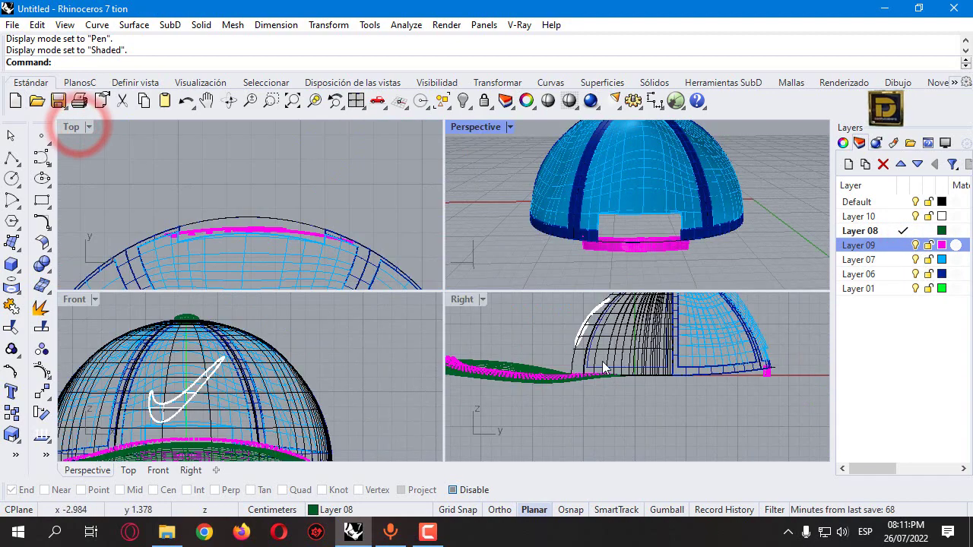
{"action": "scroll", "coordinate": [220, 373], "scroll_direction": "down", "scroll_amount": 5}
{"action": "scroll", "coordinate": [767, 372], "scroll_direction": "up", "scroll_amount": 6}
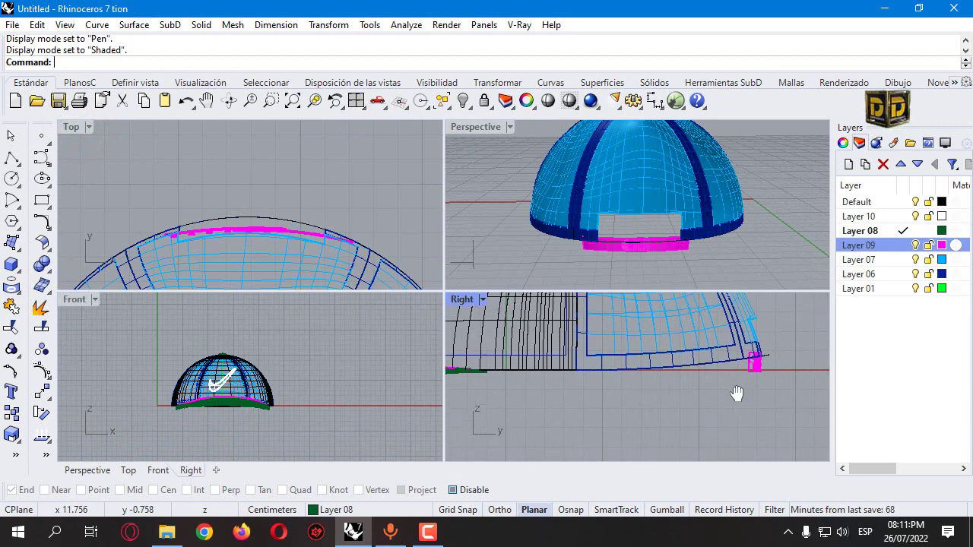
{"action": "right_click_drag", "start_coordinate": [689, 394], "coordinate": [673, 375]}
{"action": "left_click_drag", "start_coordinate": [672, 375], "coordinate": [705, 316]}
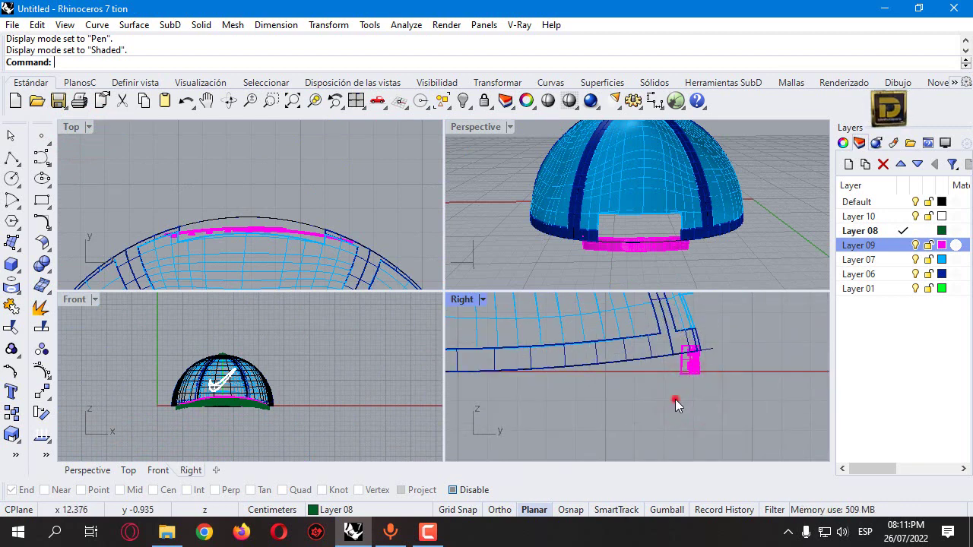
{"action": "left_click_drag", "start_coordinate": [675, 400], "coordinate": [728, 335]}
{"action": "left_click", "coordinate": [690, 365]}
{"action": "double_click", "coordinate": [469, 129]}
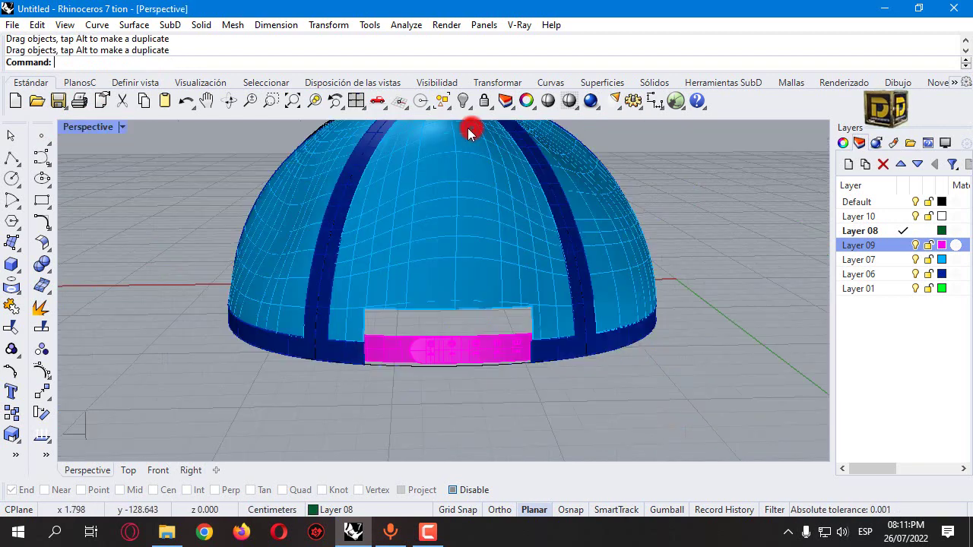
Step: Return the Perspective view to Pen display and examine the cap with its repositioned straps from the rear, side and front
{"action": "scroll", "coordinate": [250, 191], "scroll_direction": "down", "scroll_amount": 5}
{"action": "right_click", "coordinate": [250, 191]}
{"action": "left_click", "coordinate": [176, 180]}
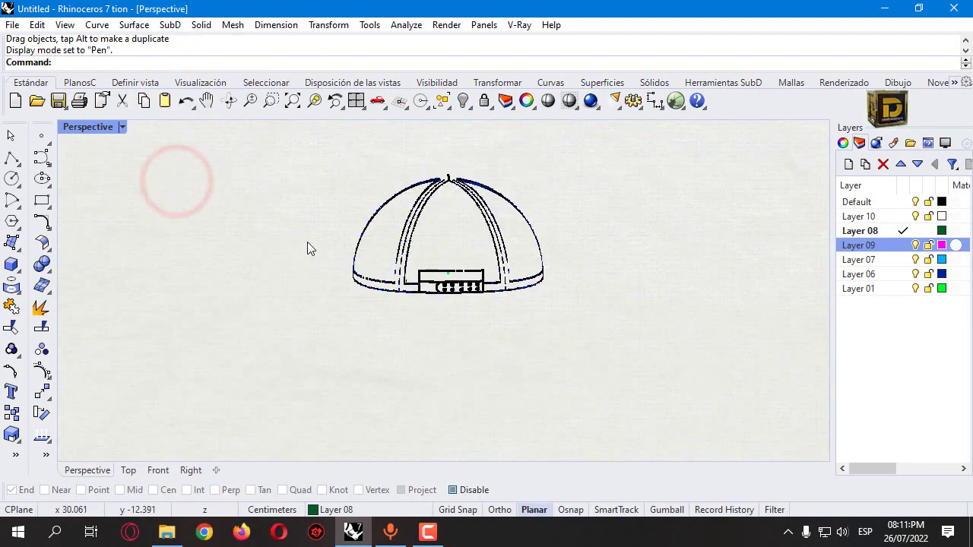
{"action": "right_click_drag", "start_coordinate": [307, 249], "coordinate": [39, 145]}
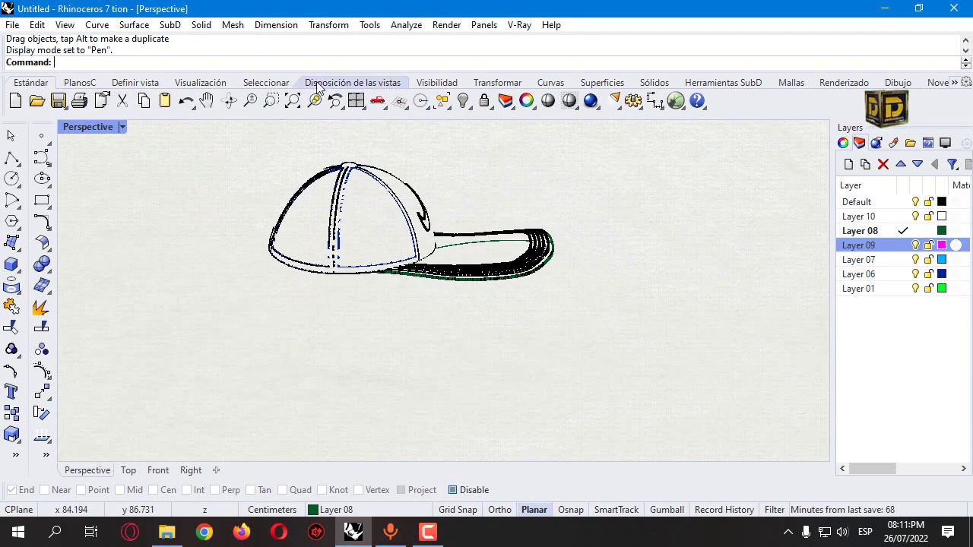
{"action": "left_click", "coordinate": [208, 100]}
{"action": "right_click_drag", "start_coordinate": [398, 206], "coordinate": [576, 324]}
{"action": "right_click_drag", "start_coordinate": [182, 288], "coordinate": [718, 313]}
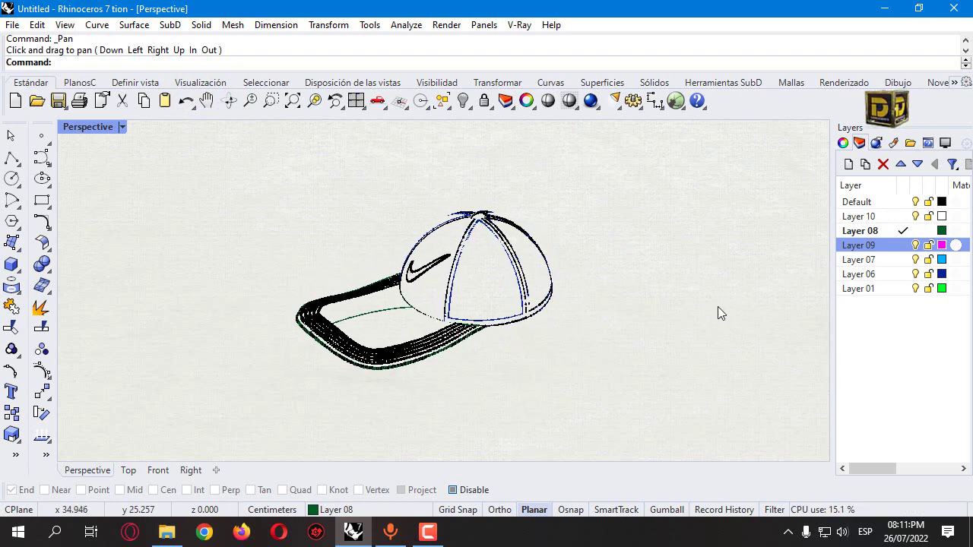